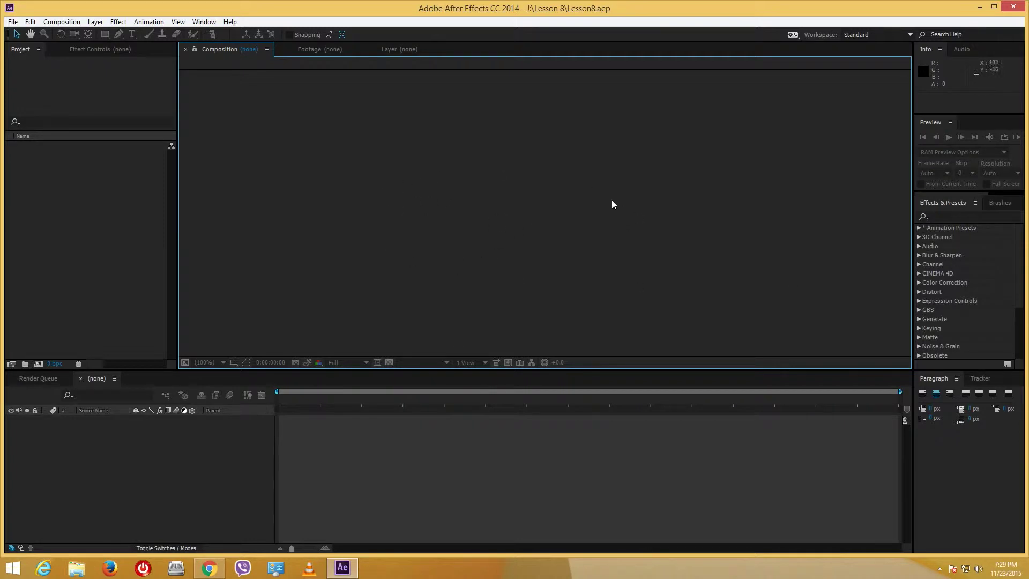
# Create a new composition named Comp 1 with the HDTV 1080 25 preset and a 5-second duration
pyautogui.rightClick(25, 181)
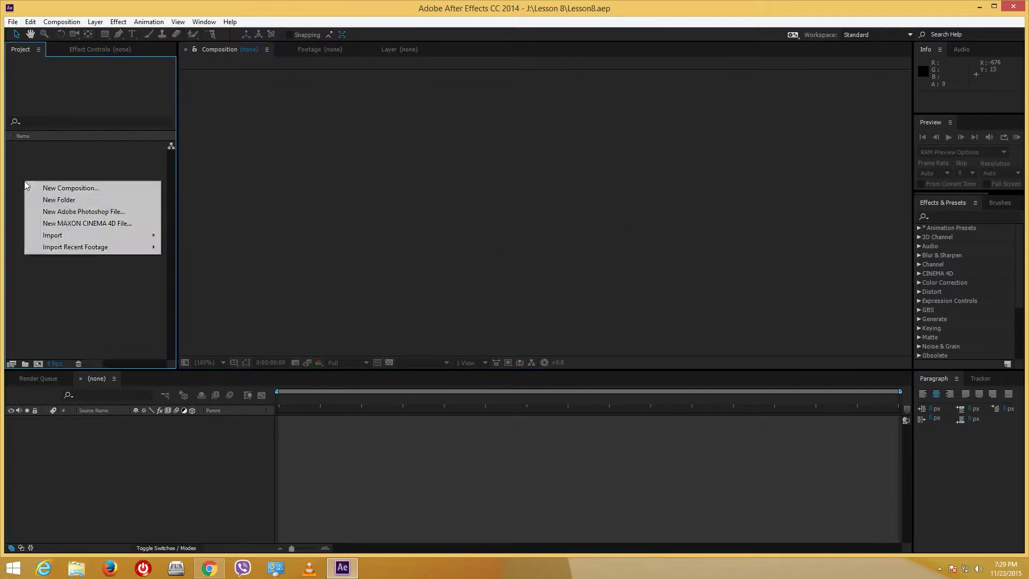
pyautogui.click(59, 189)
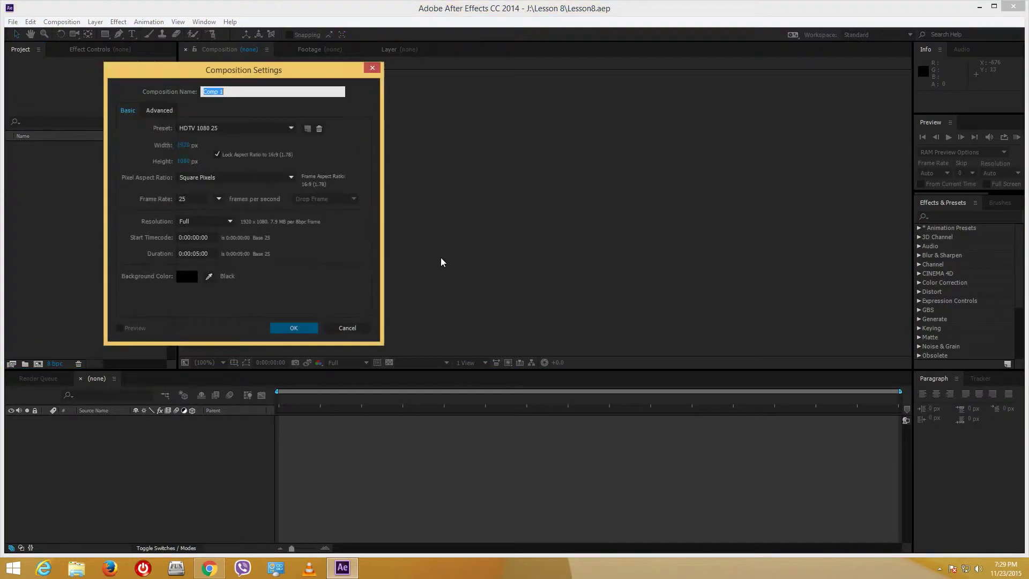
pyautogui.click(300, 328)
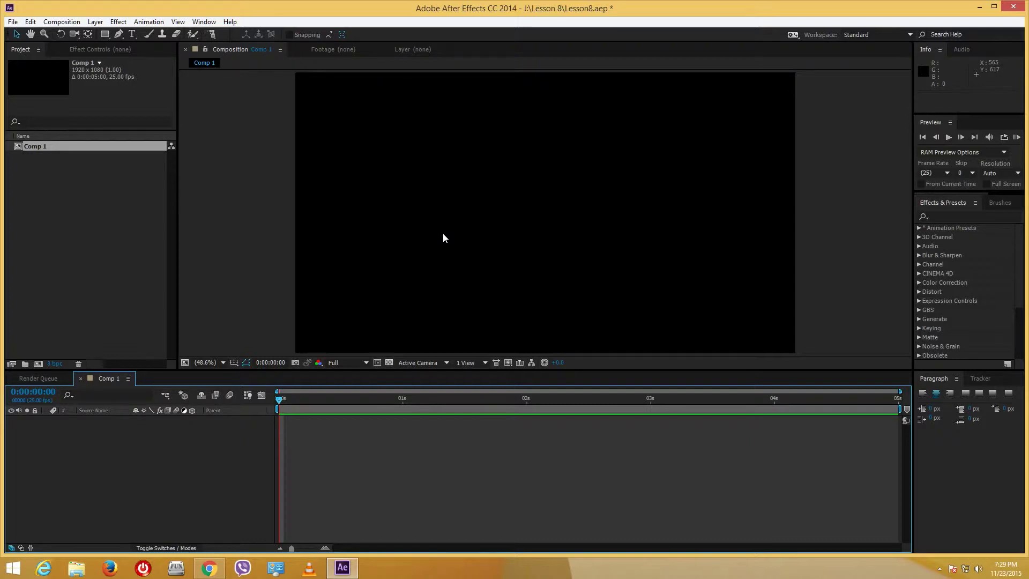
# Import Worm.png from the Lesson 8 folder as footage
pyautogui.click(116, 212)
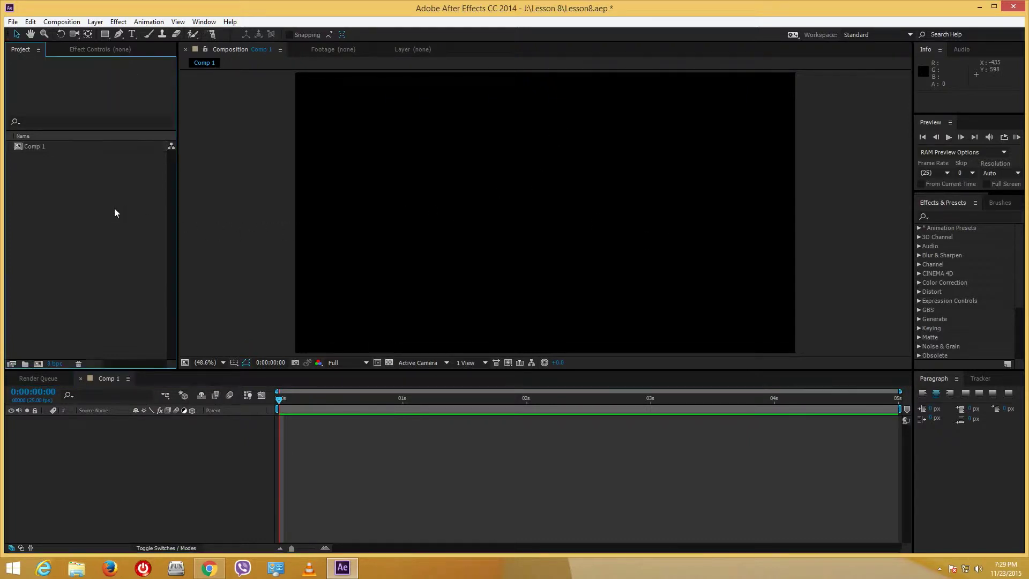
pyautogui.doubleClick(57, 177)
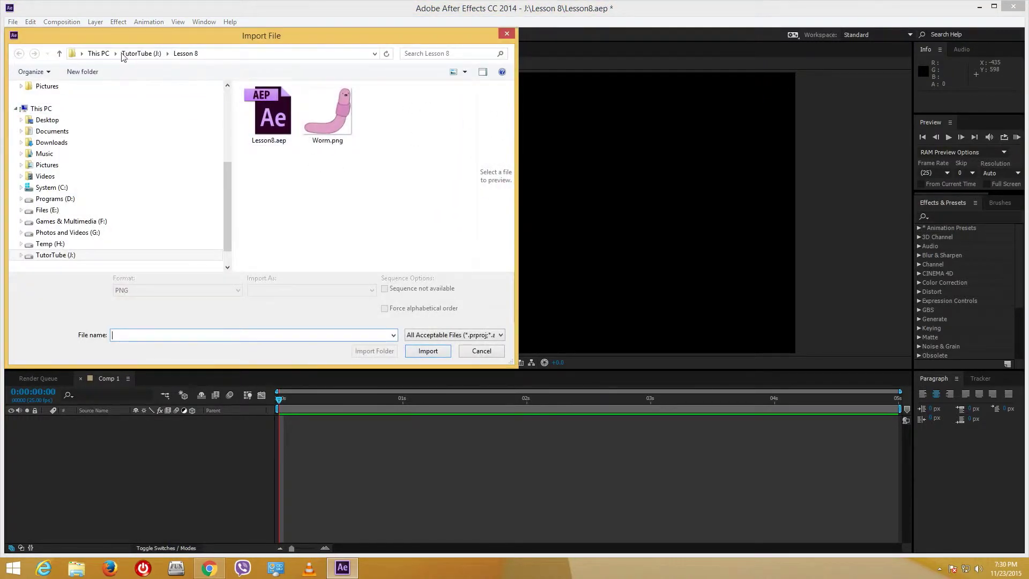
pyautogui.click(341, 143)
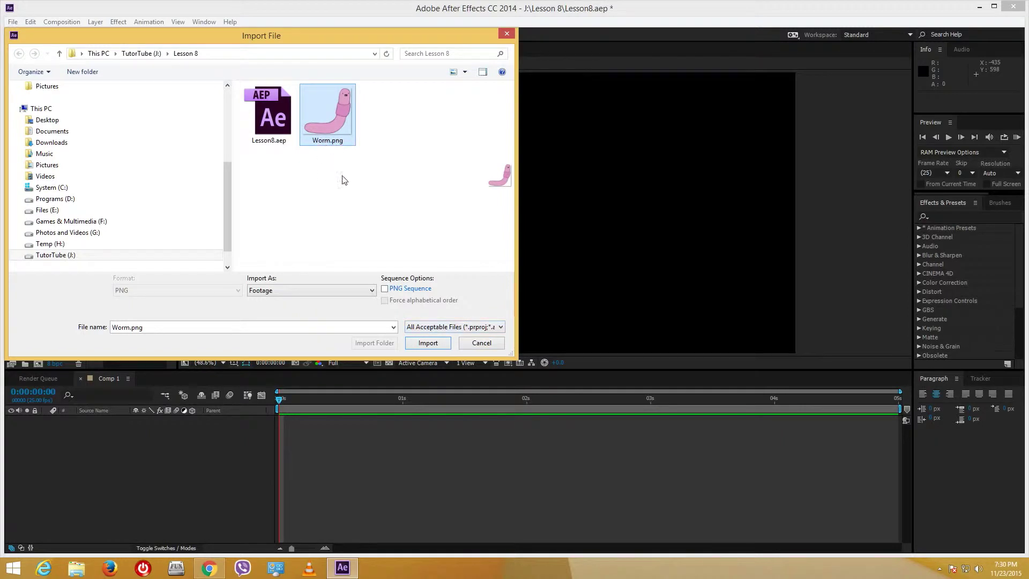
pyautogui.click(427, 342)
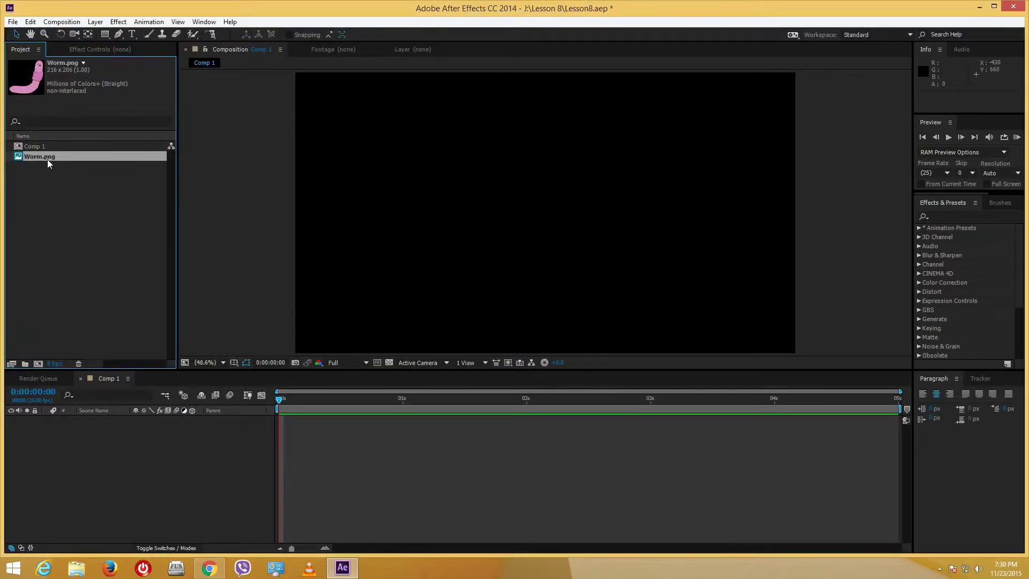
# Place Worm.png in Comp 1, enlarge it to fill most of the frame height, and position it near the centre
pyautogui.moveTo(47, 153); pyautogui.dragTo(533, 170)
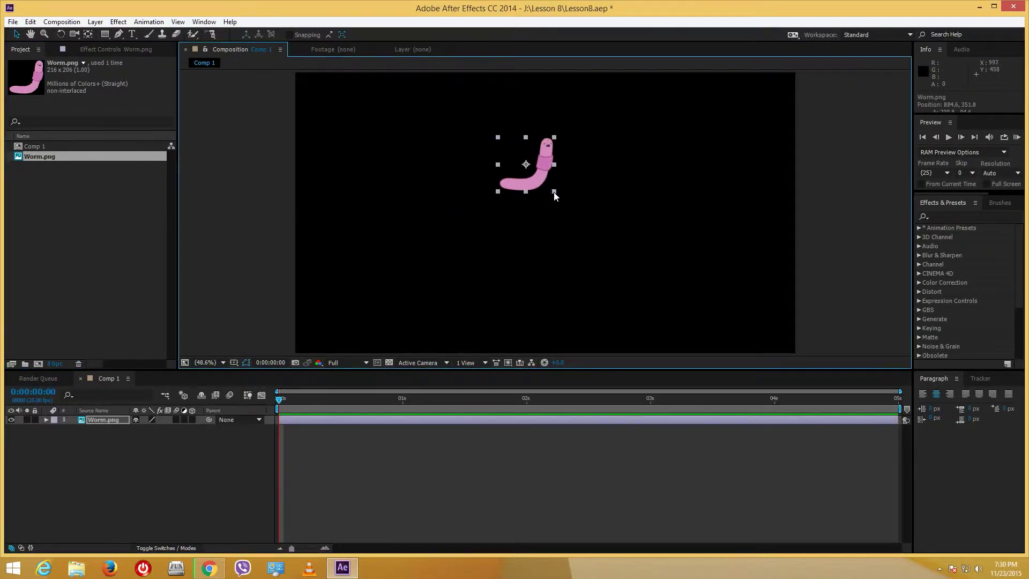
pyautogui.click(596, 226)
pyautogui.click(549, 175)
pyautogui.moveTo(555, 192); pyautogui.dragTo(645, 268)
pyautogui.moveTo(603, 171); pyautogui.dragTo(617, 194)
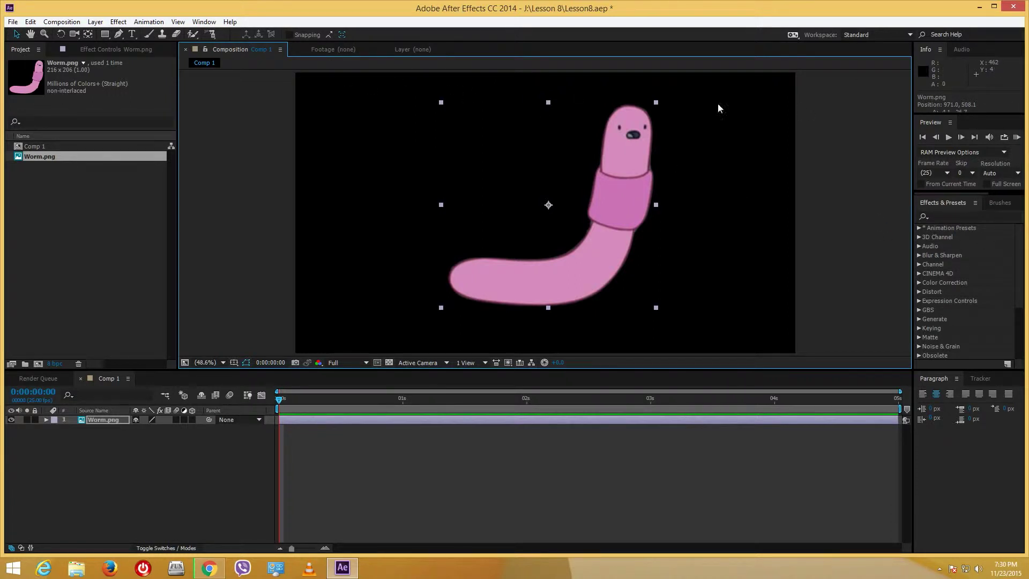
pyautogui.moveTo(606, 253); pyautogui.dragTo(604, 213)
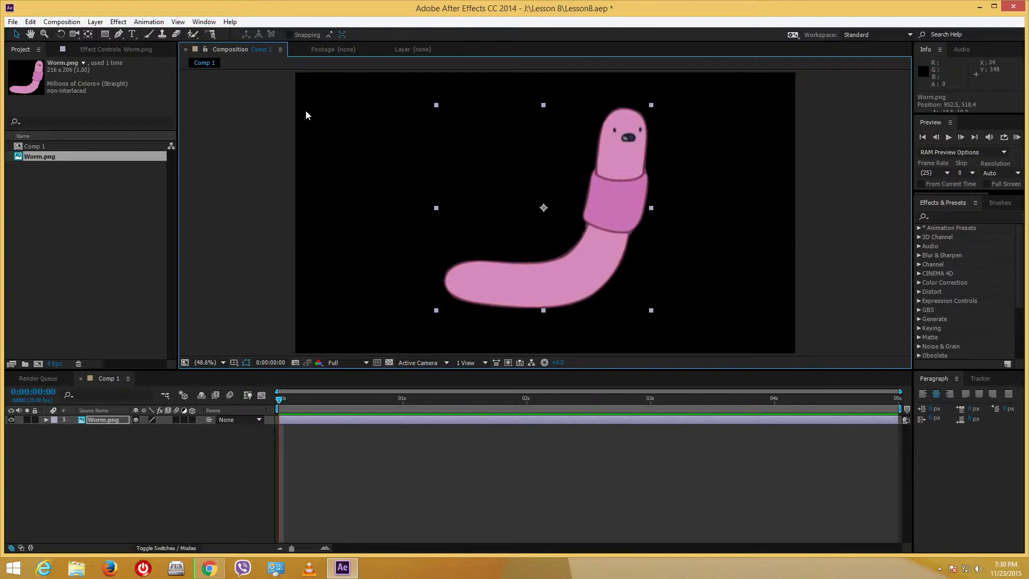
# With the Puppet Pin Tool, pin the worm at its neck, at the bend of its body and at its tail
pyautogui.click(210, 35)
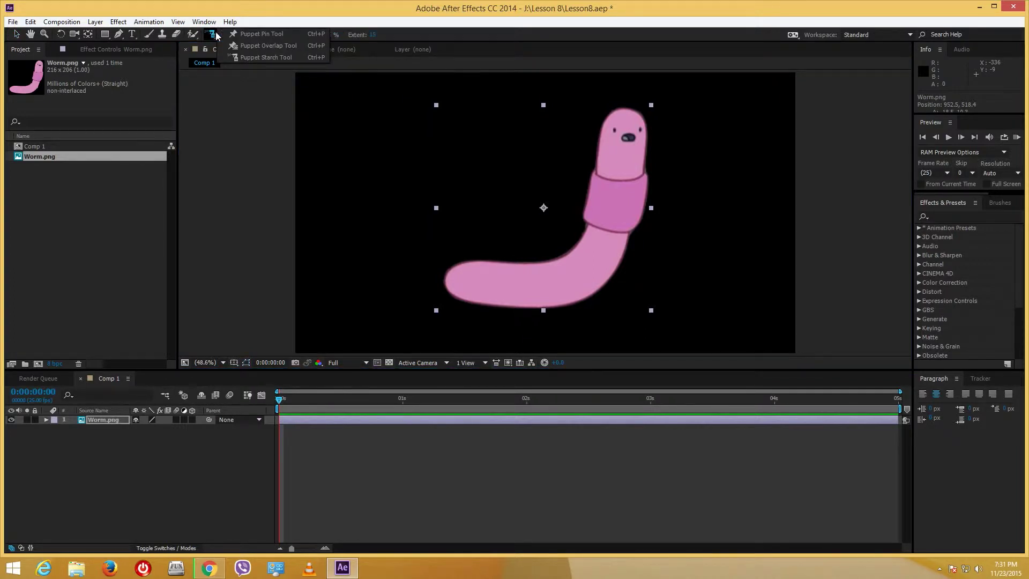
pyautogui.click(259, 38)
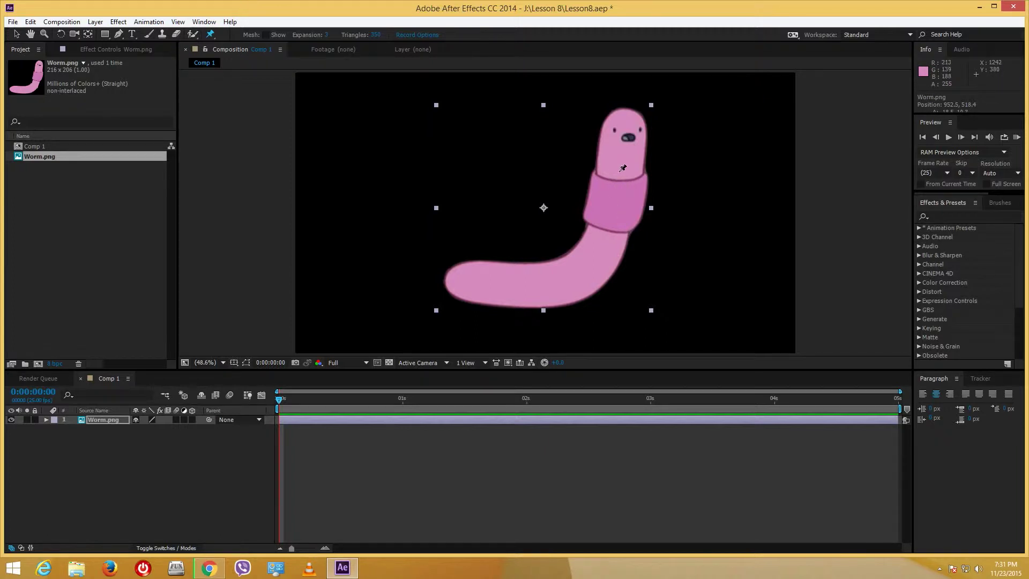
pyautogui.click(618, 172)
pyautogui.click(589, 263)
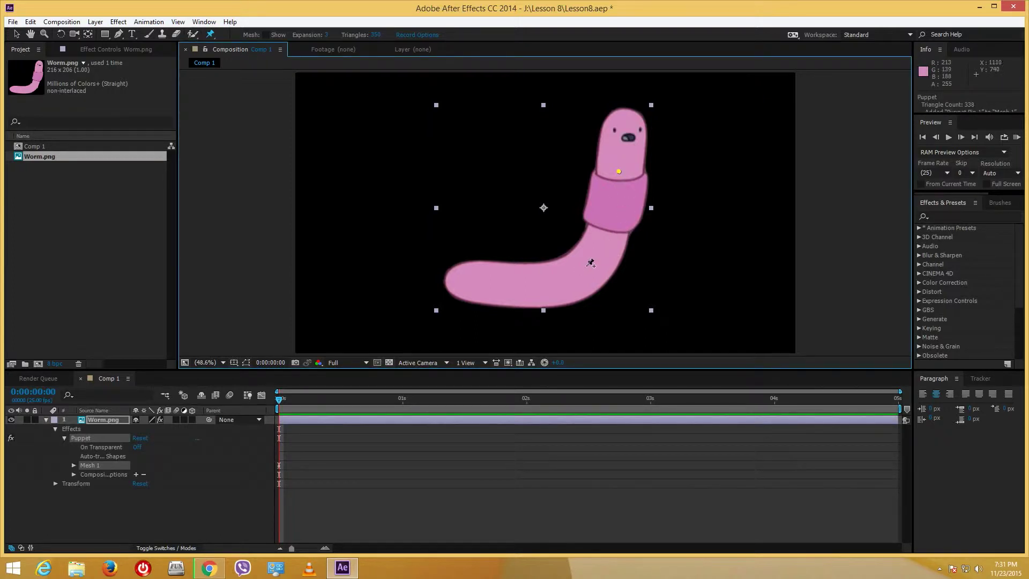
pyautogui.click(469, 278)
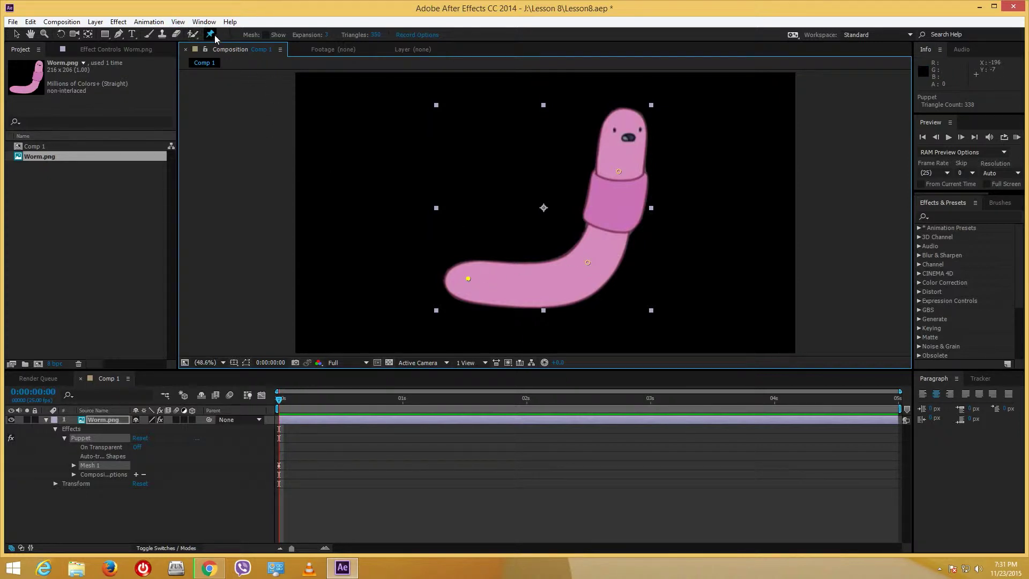
# Try deforming the worm by shifting its bend, neck and tail pins slightly
pyautogui.click(589, 264)
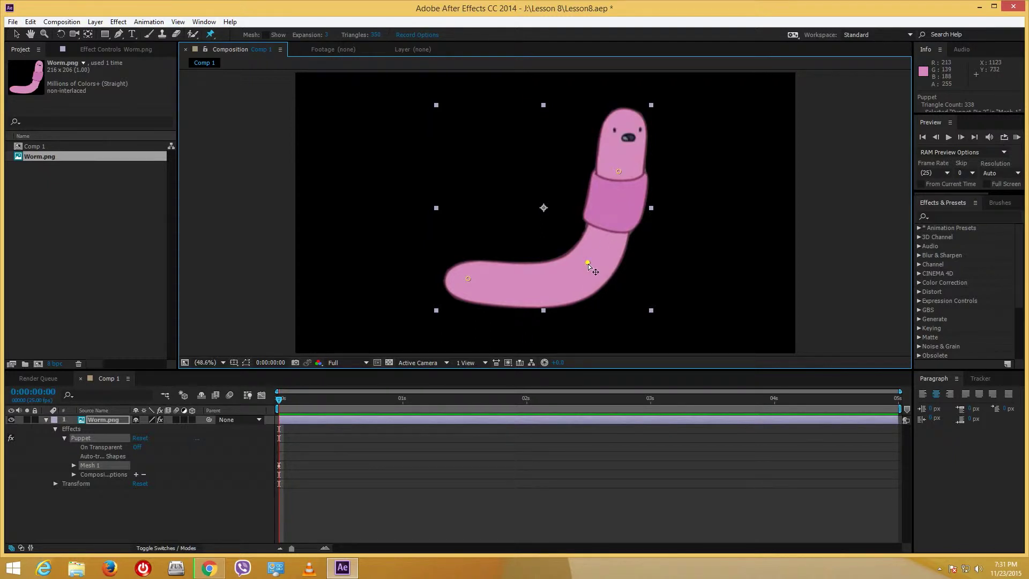
pyautogui.moveTo(588, 264)
pyautogui.mouseDown()
pyautogui.moveTo(476, 150)
pyautogui.moveTo(541, 201)
pyautogui.moveTo(611, 294)
pyautogui.moveTo(566, 232)
pyautogui.moveTo(615, 240)
pyautogui.moveTo(588, 264)
pyautogui.mouseUp()
pyautogui.moveTo(620, 174)
pyautogui.mouseDown()
pyautogui.moveTo(560, 163)
pyautogui.moveTo(626, 172)
pyautogui.mouseUp()
pyautogui.moveTo(468, 278)
pyautogui.mouseDown()
pyautogui.moveTo(495, 215)
pyautogui.moveTo(469, 241)
pyautogui.moveTo(490, 180)
pyautogui.moveTo(506, 226)
pyautogui.moveTo(499, 239)
pyautogui.moveTo(437, 252)
pyautogui.moveTo(459, 211)
pyautogui.moveTo(449, 214)
pyautogui.moveTo(482, 234)
pyautogui.moveTo(458, 242)
pyautogui.moveTo(458, 277)
pyautogui.mouseUp()
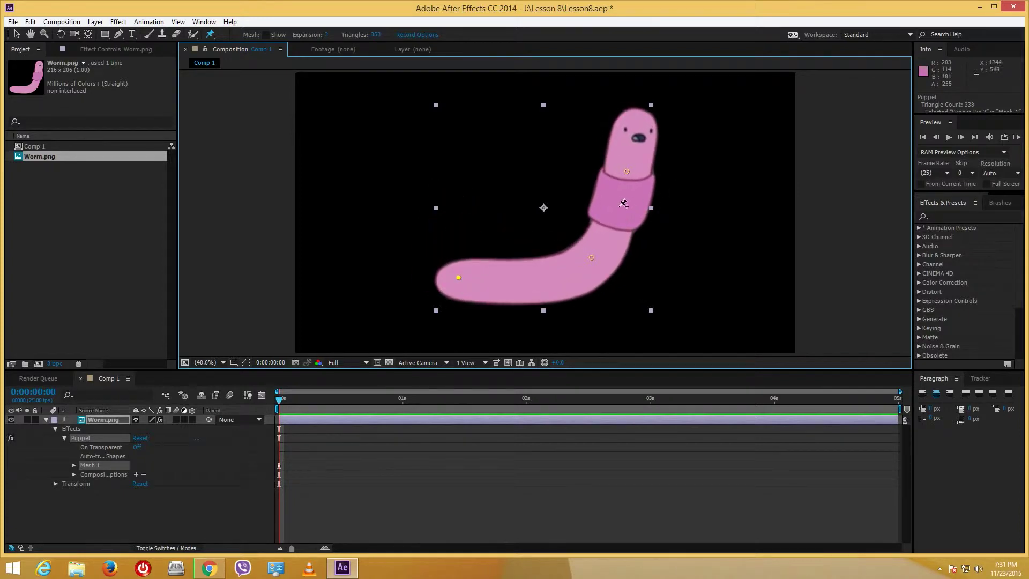
# Add puppet pins on the worm's face and lower collar, and move both slightly to bend the upper body
pyautogui.click(638, 131)
pyautogui.moveTo(638, 131)
pyautogui.mouseDown()
pyautogui.moveTo(616, 146)
pyautogui.moveTo(626, 135)
pyautogui.mouseUp()
pyautogui.click(615, 216)
pyautogui.moveTo(616, 217); pyautogui.dragTo(619, 216)
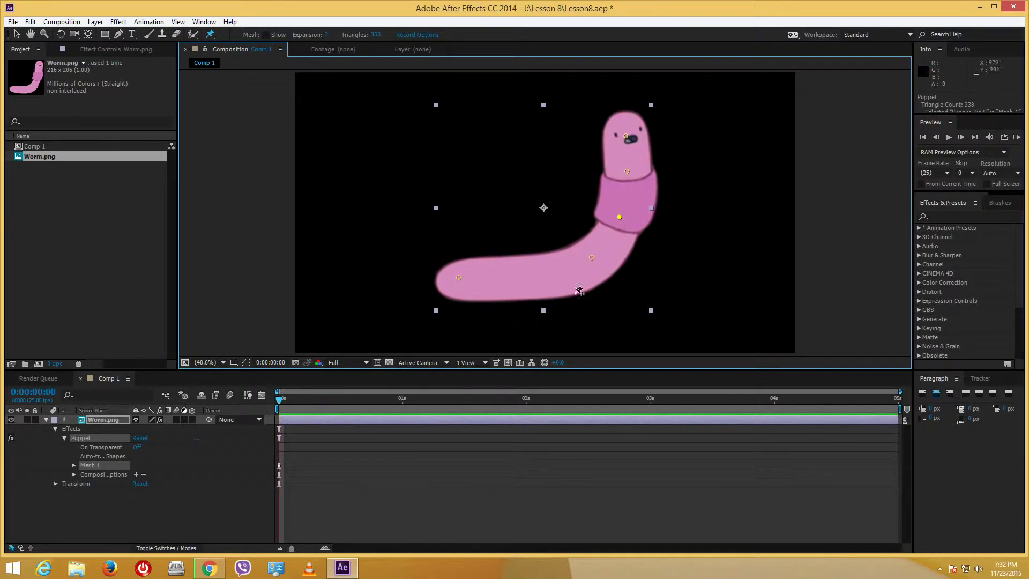
# Reveal the Deform pins of Mesh 1 in the Puppet effect and delete all of them
pyautogui.click(55, 428)
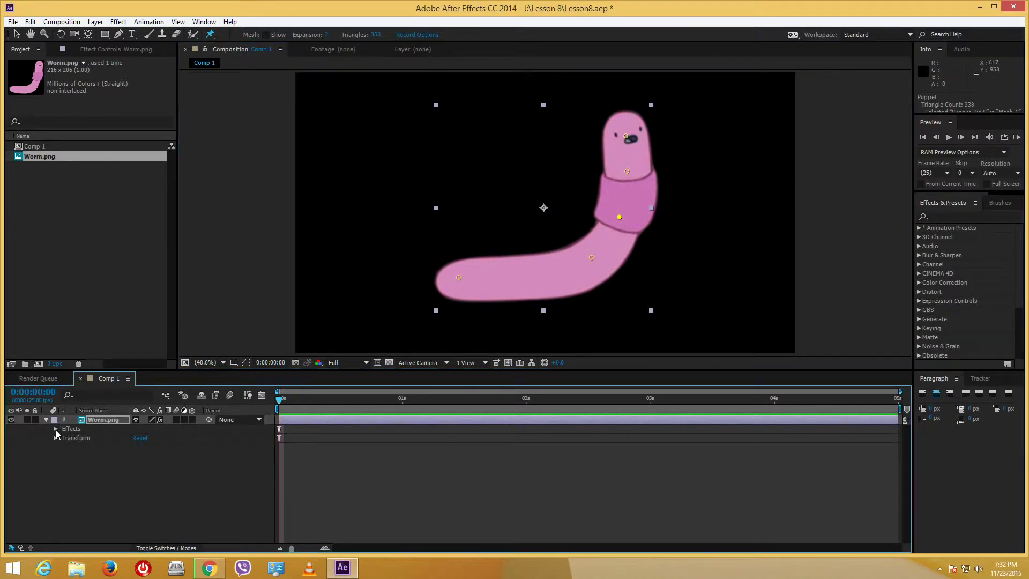
pyautogui.click(56, 429)
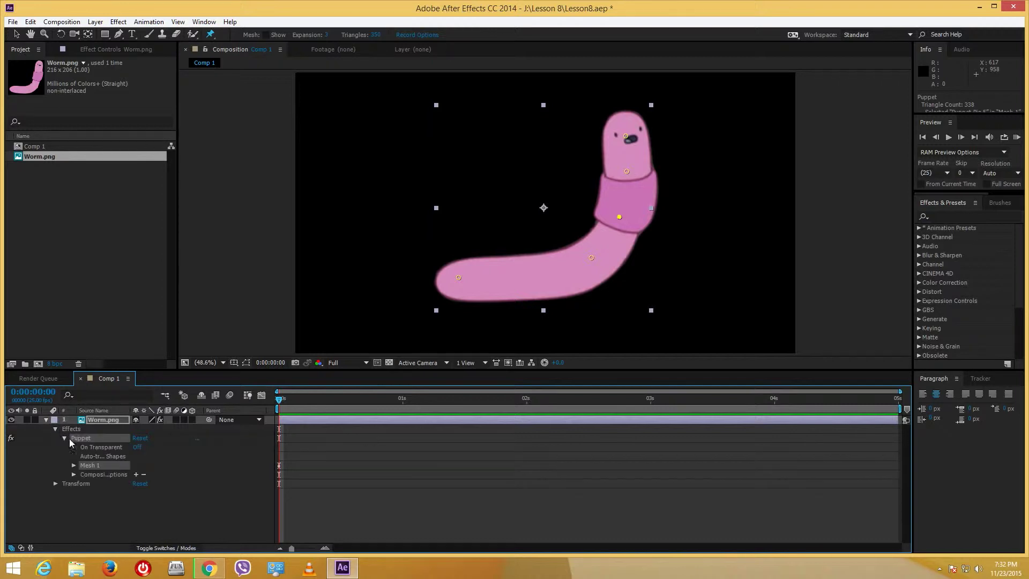
pyautogui.click(74, 465)
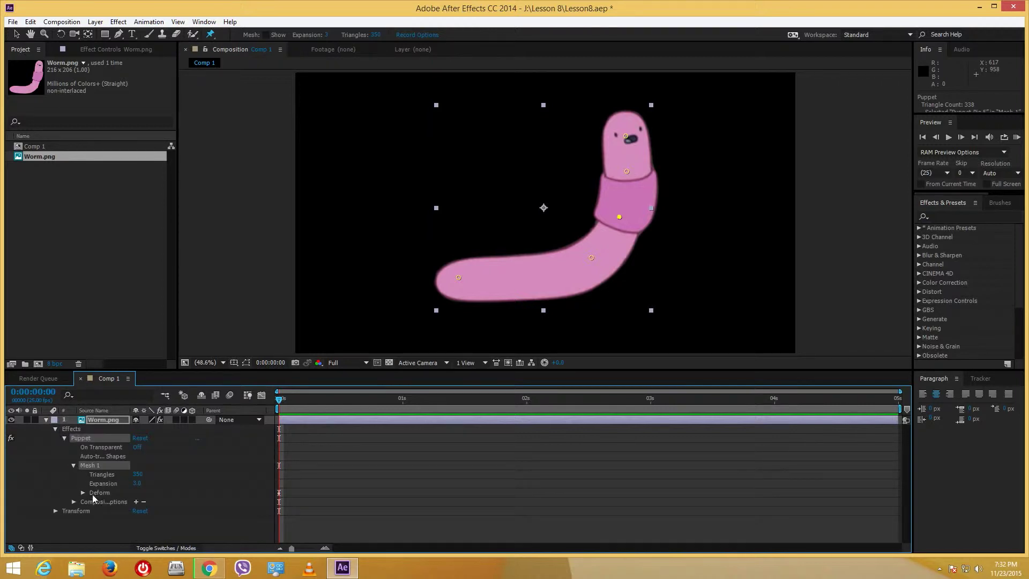
pyautogui.click(83, 493)
pyautogui.scroll(-1, 86, 494)
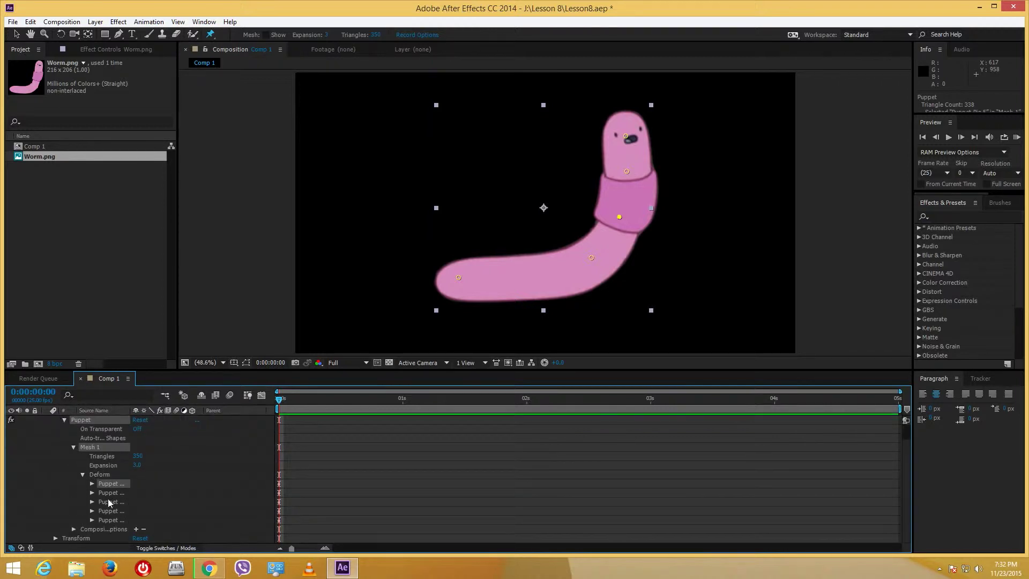
pyautogui.click(113, 521)
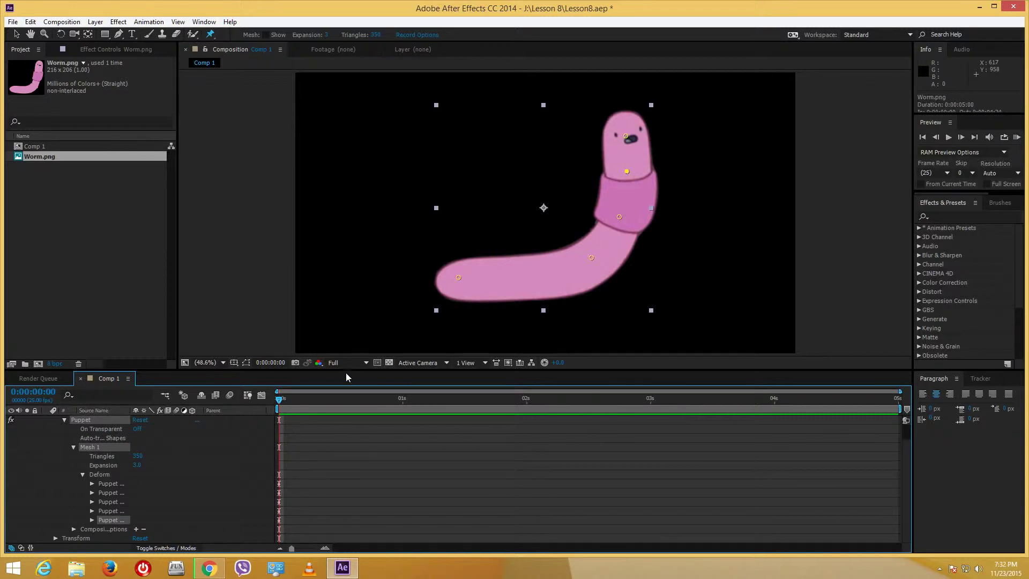
pyautogui.click(116, 484)
pyautogui.press('Delete')
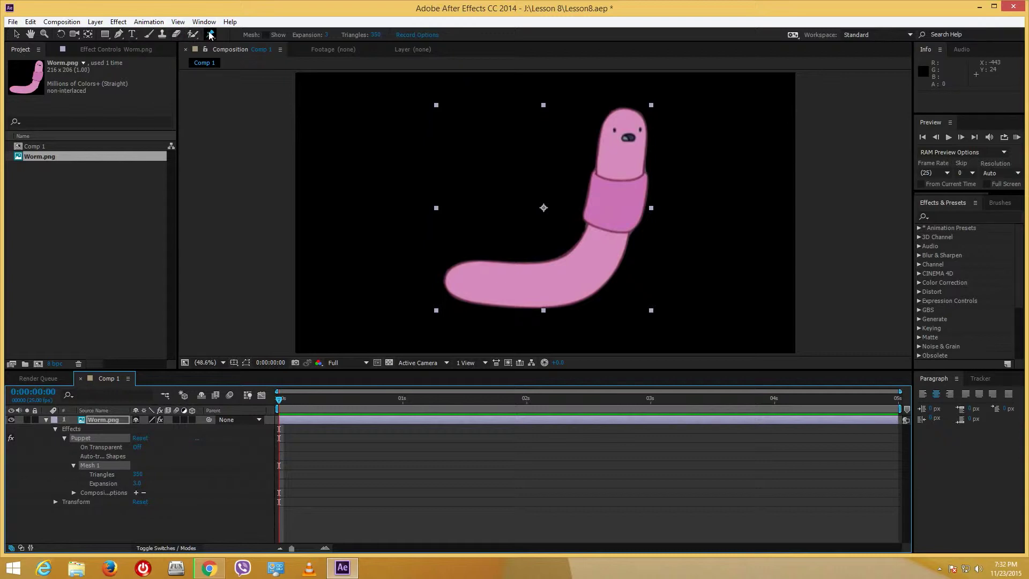
# Pin the worm's neck, body bend and tail with the Puppet Pin Tool, and raise the tail slightly by its pin
pyautogui.click(622, 171)
pyautogui.click(591, 262)
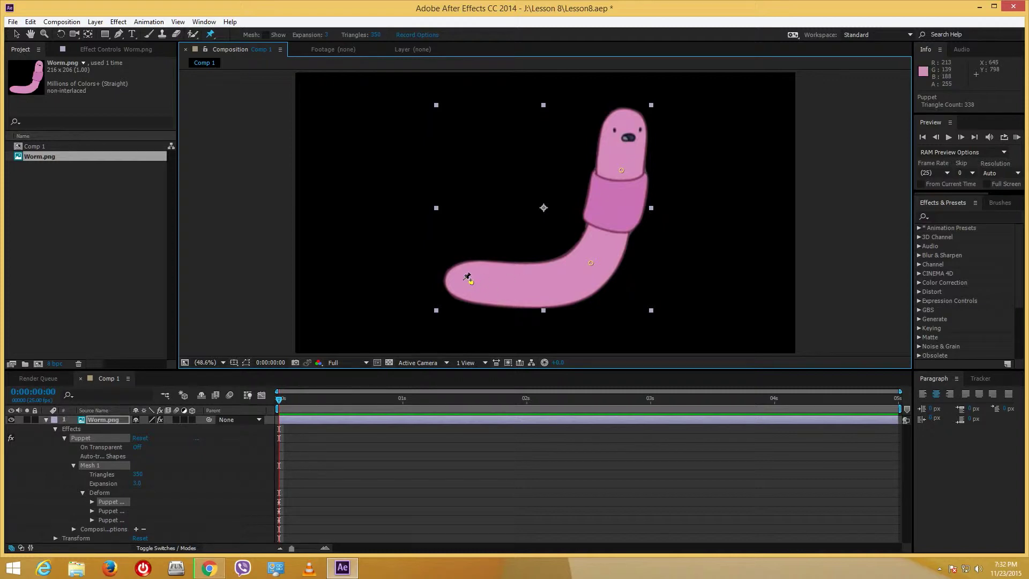
pyautogui.moveTo(473, 283)
pyautogui.mouseDown()
pyautogui.moveTo(472, 262)
pyautogui.moveTo(477, 277)
pyautogui.mouseUp()
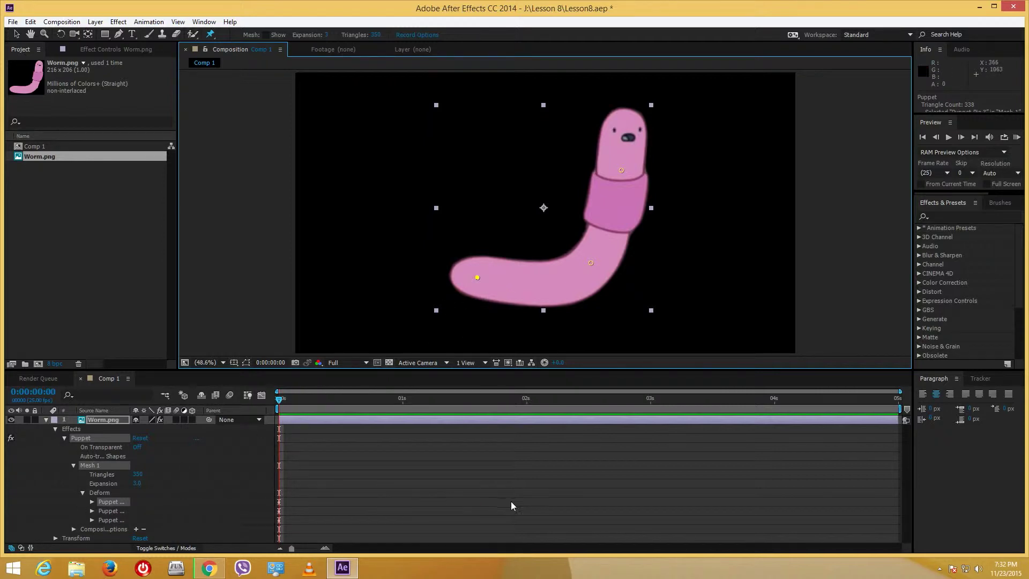
pyautogui.moveTo(477, 277); pyautogui.dragTo(473, 276)
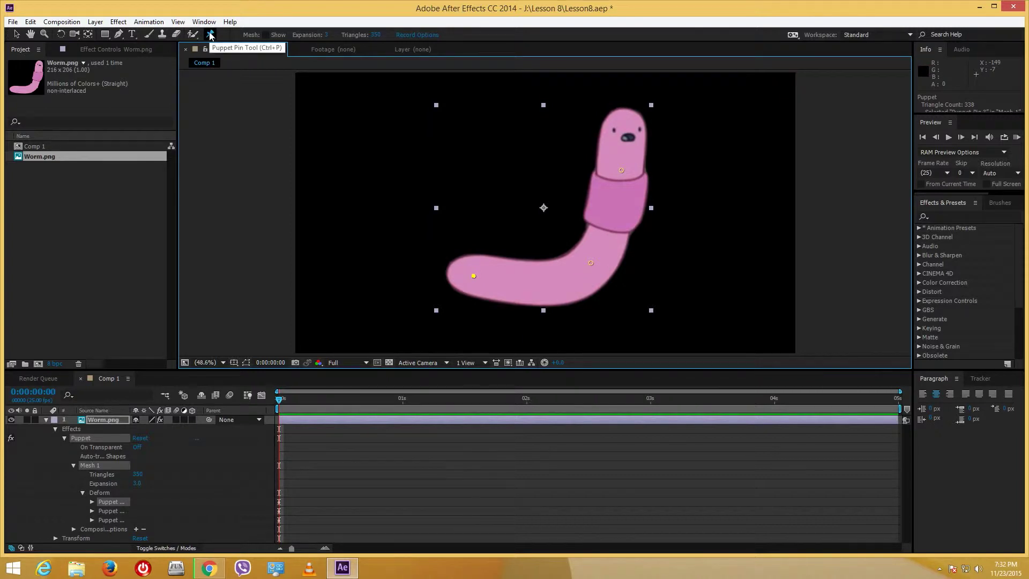
pyautogui.click(211, 38)
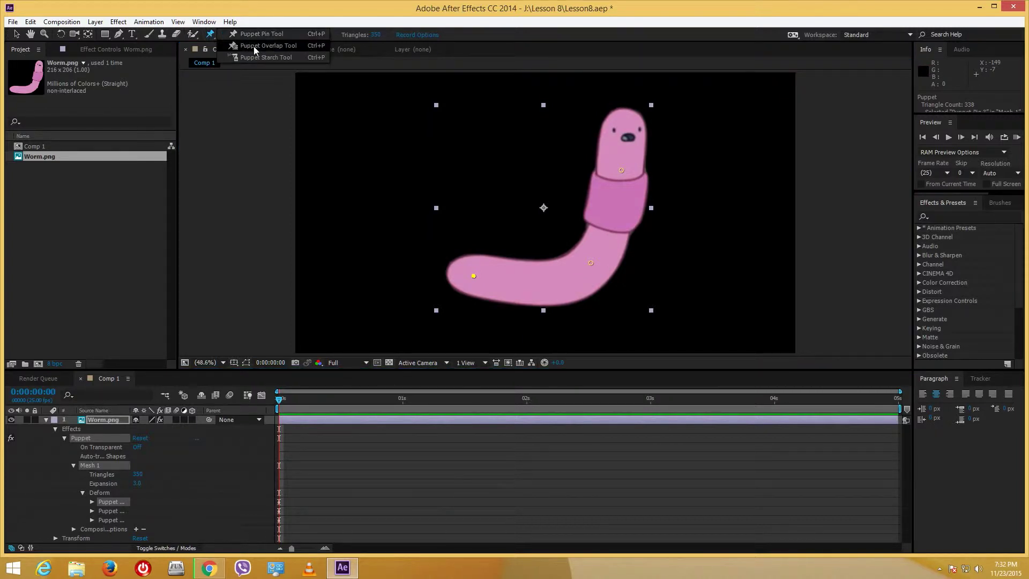
pyautogui.click(250, 39)
pyautogui.moveTo(474, 278)
pyautogui.mouseDown()
pyautogui.moveTo(462, 218)
pyautogui.moveTo(489, 171)
pyautogui.moveTo(531, 143)
pyautogui.moveTo(619, 137)
pyautogui.moveTo(483, 163)
pyautogui.moveTo(471, 274)
pyautogui.mouseUp()
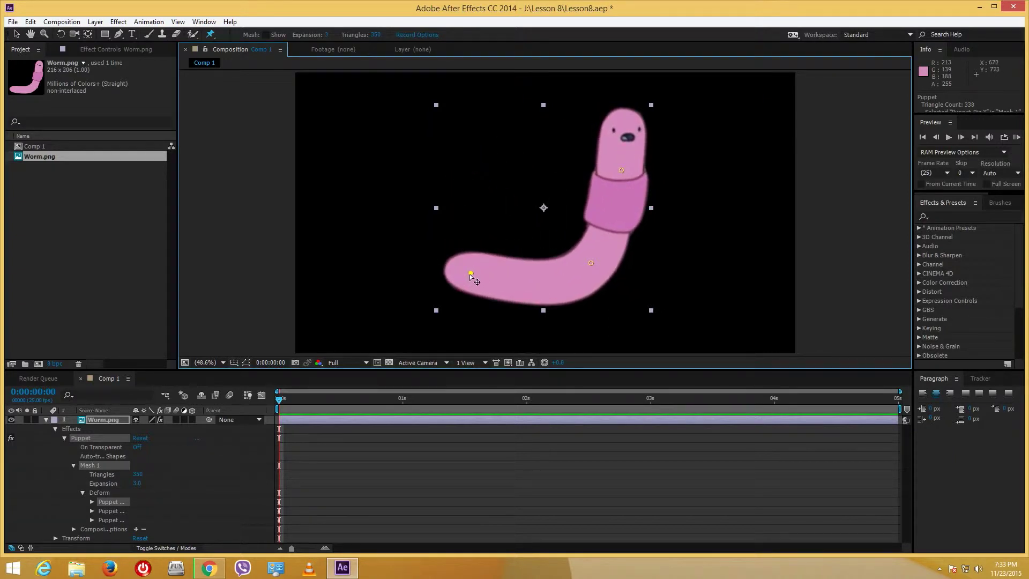
# Cover the worm's tail half, from the tip to the bend, with closely spaced Puppet Overlap Tool pins
pyautogui.click(211, 34)
pyautogui.click(250, 45)
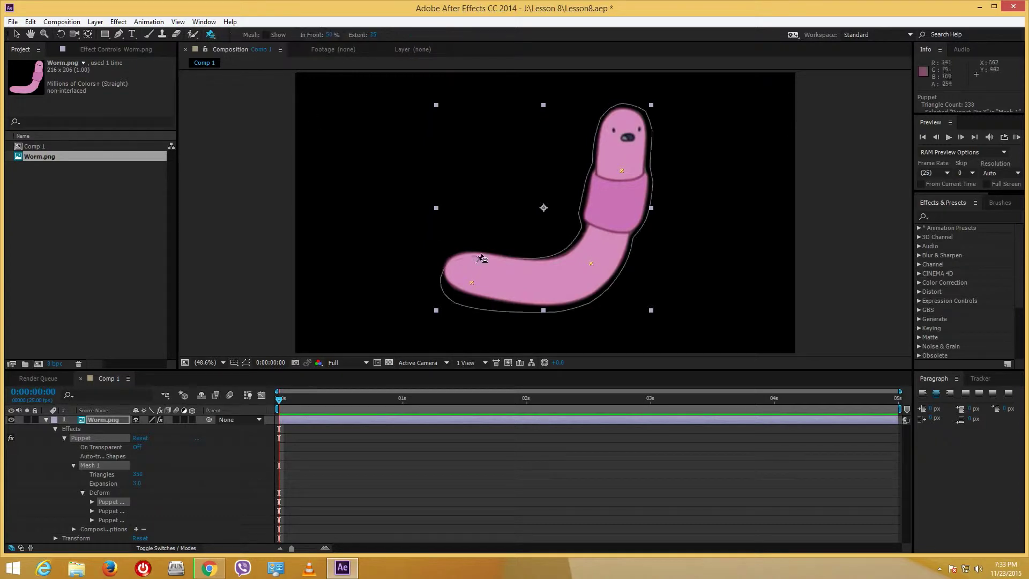
pyautogui.click(472, 281)
pyautogui.click(549, 260)
pyautogui.click(556, 282)
pyautogui.click(561, 303)
pyautogui.click(542, 307)
pyautogui.click(522, 307)
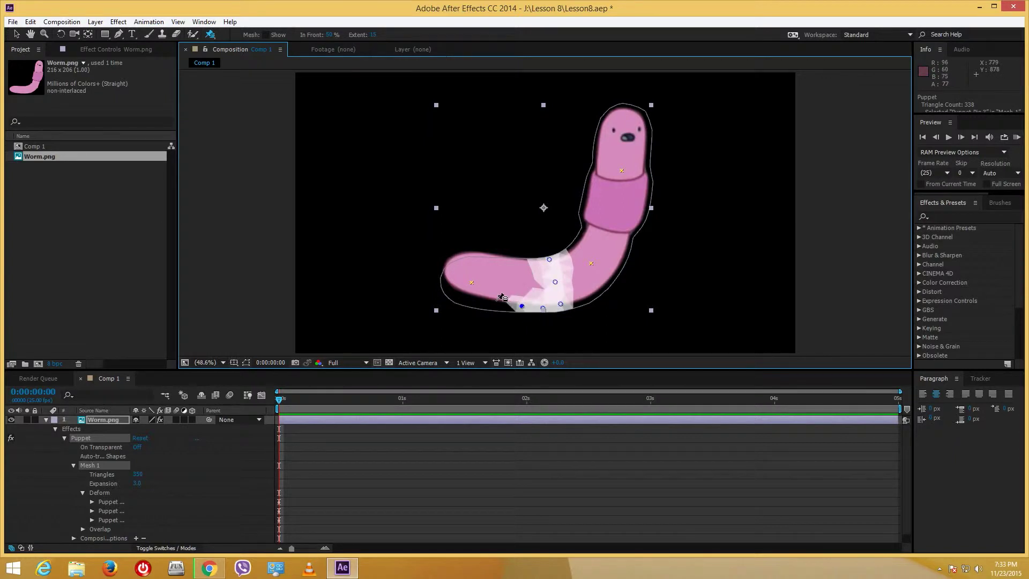
pyautogui.click(496, 300)
pyautogui.click(472, 299)
pyautogui.click(452, 298)
pyautogui.click(445, 280)
pyautogui.click(453, 270)
pyautogui.click(468, 265)
pyautogui.click(480, 266)
pyautogui.click(487, 276)
pyautogui.click(502, 283)
pyautogui.click(522, 286)
pyautogui.click(536, 279)
pyautogui.click(490, 264)
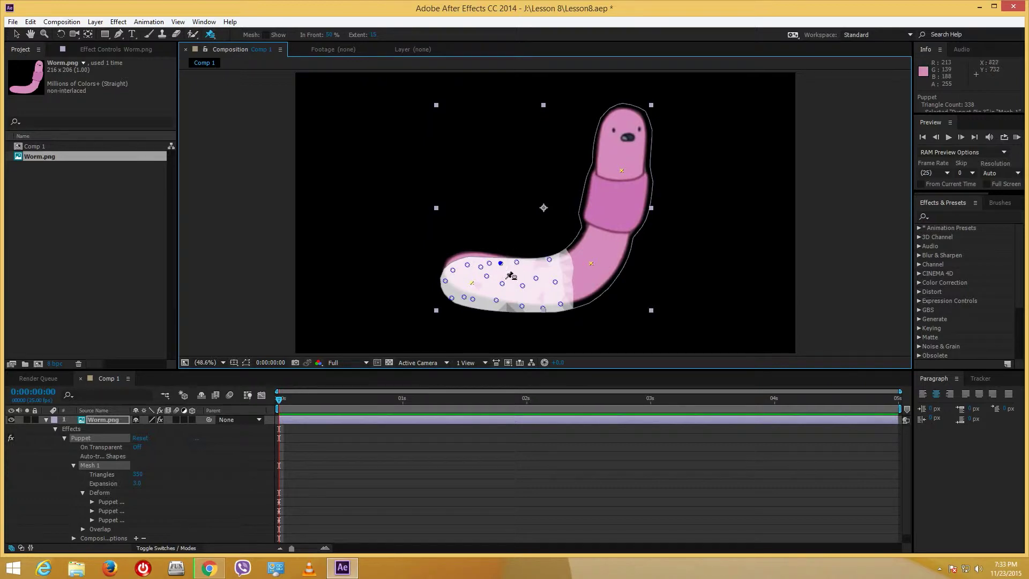
# Switch back to the Puppet Pin Tool and raise the worm's tail pin a little
pyautogui.moveTo(211, 37); pyautogui.dragTo(241, 40)
pyautogui.moveTo(469, 274)
pyautogui.mouseDown()
pyautogui.moveTo(476, 237)
pyautogui.moveTo(567, 150)
pyautogui.moveTo(627, 148)
pyautogui.moveTo(613, 142)
pyautogui.moveTo(627, 139)
pyautogui.moveTo(424, 298)
pyautogui.moveTo(470, 264)
pyautogui.mouseUp()
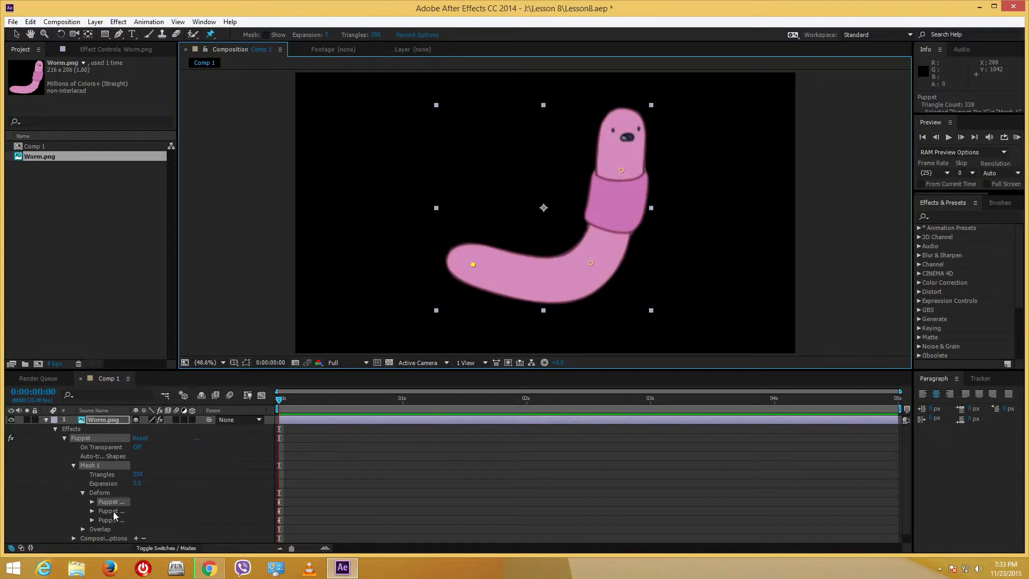
# Reveal the Overlap pins of Mesh 1 in the Puppet effect and delete all of them
pyautogui.click(83, 530)
pyautogui.scroll(-3, 121, 496)
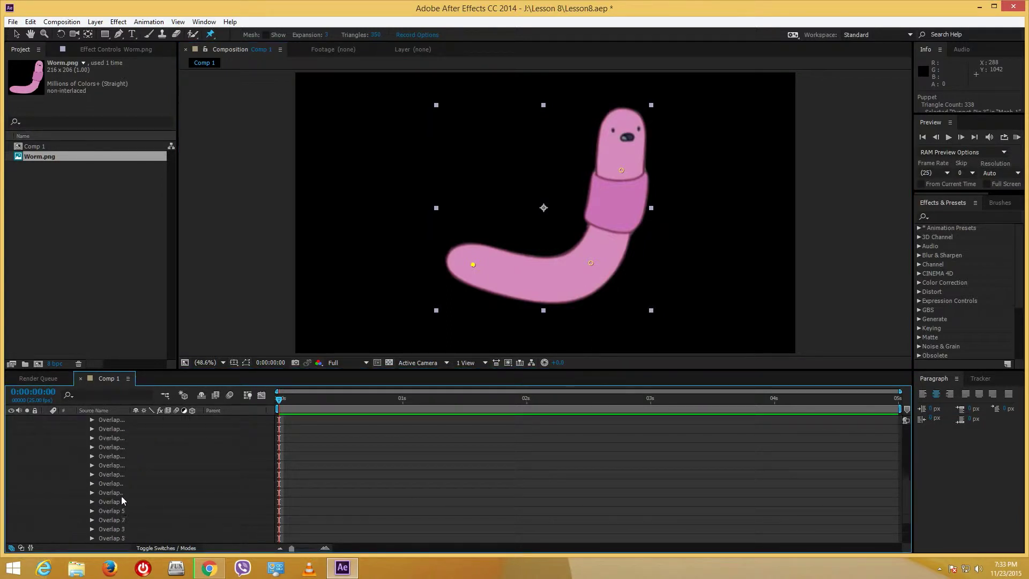
pyautogui.click(114, 465)
pyautogui.press('Up')
pyautogui.press('Up')
pyautogui.press('Up')
pyautogui.press('Up')
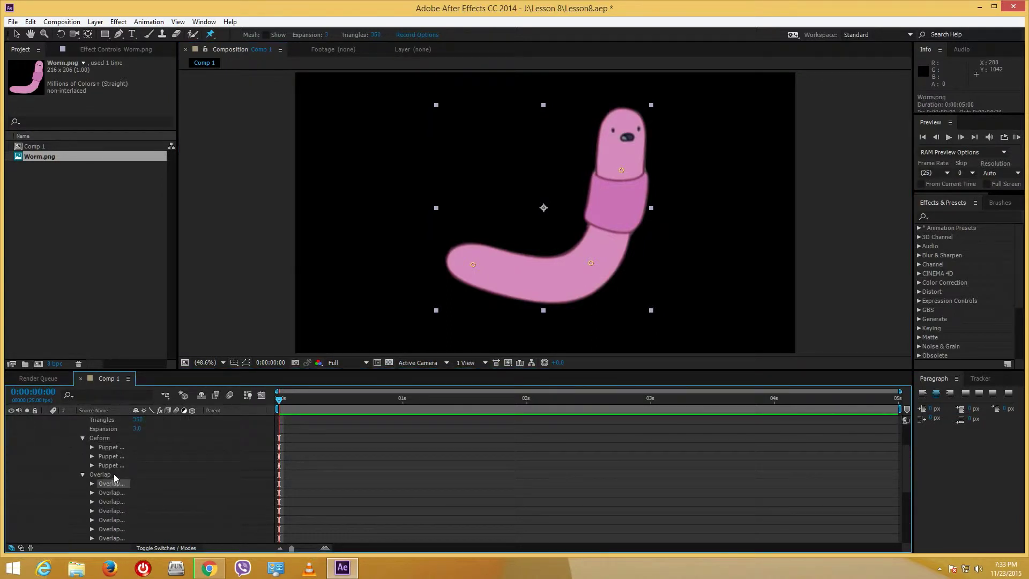
pyautogui.scroll(-5, 114, 469)
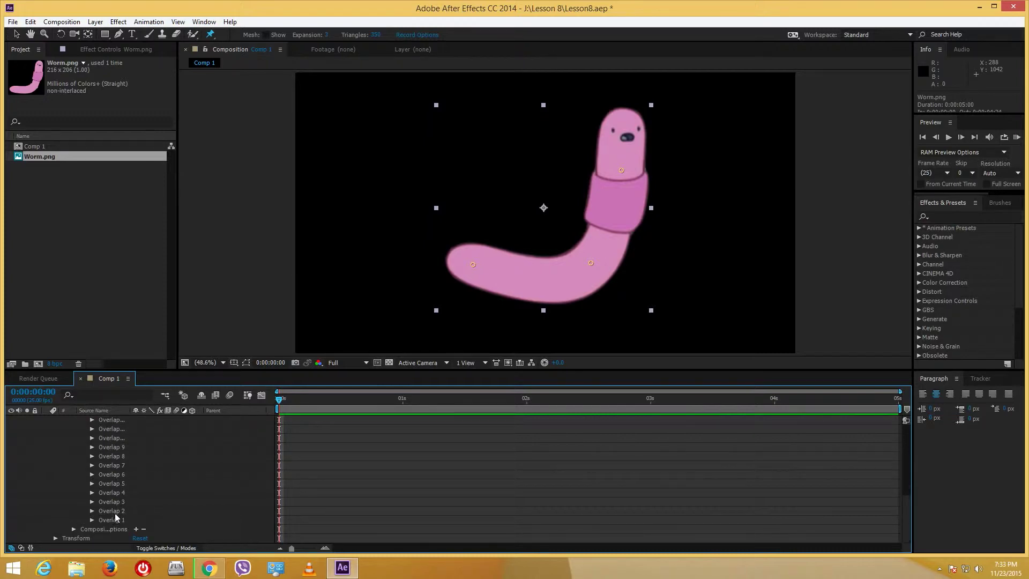
pyautogui.press('Delete')
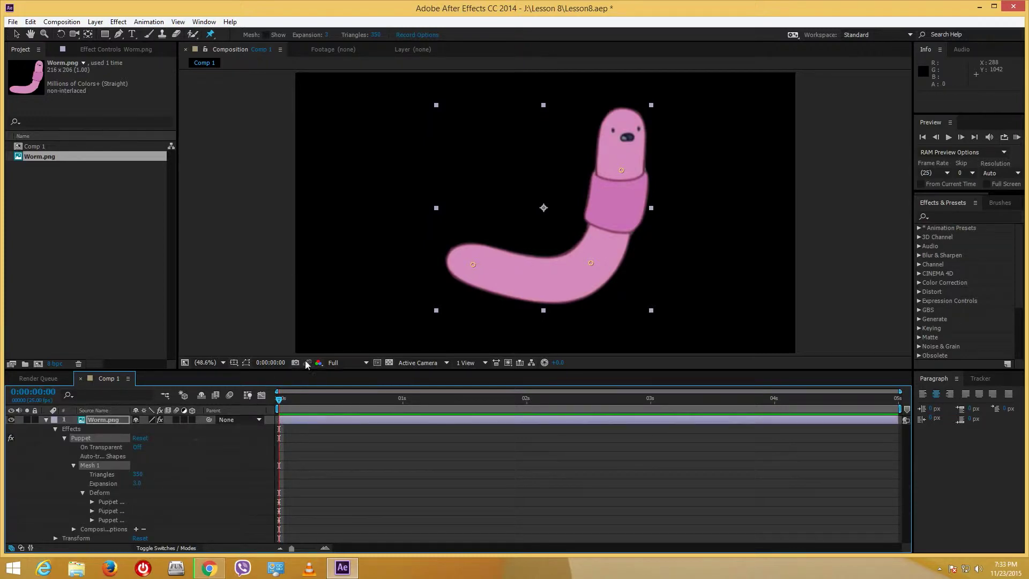
# Cover the worm's head and dark band with closely spaced Puppet Overlap Tool pins
pyautogui.click(211, 36)
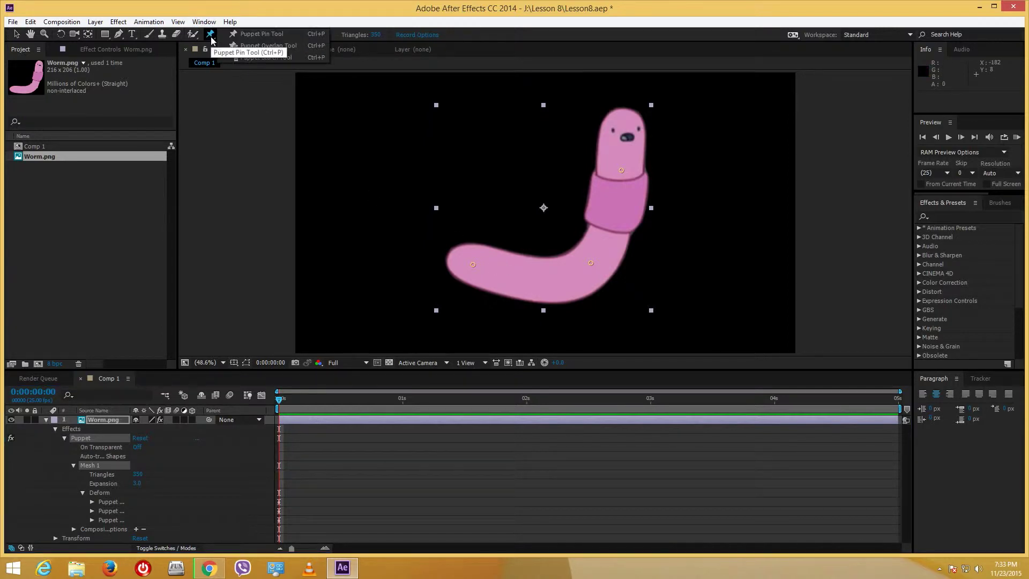
pyautogui.click(266, 57)
pyautogui.moveTo(212, 37); pyautogui.dragTo(263, 49)
pyautogui.click(622, 121)
pyautogui.click(628, 151)
pyautogui.click(625, 176)
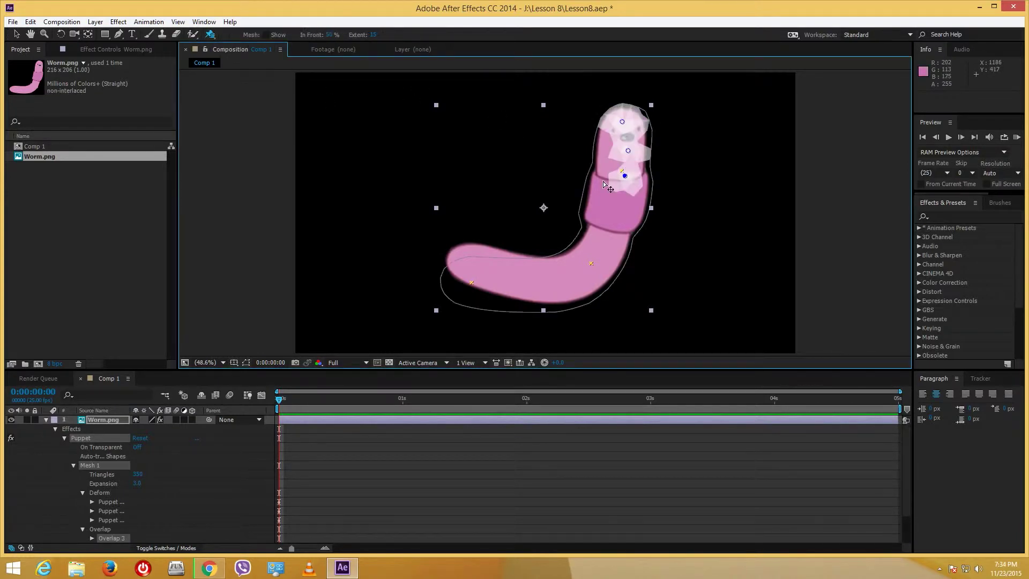
pyautogui.click(604, 181)
pyautogui.click(603, 164)
pyautogui.click(606, 138)
pyautogui.click(641, 138)
pyautogui.click(644, 168)
pyautogui.click(638, 207)
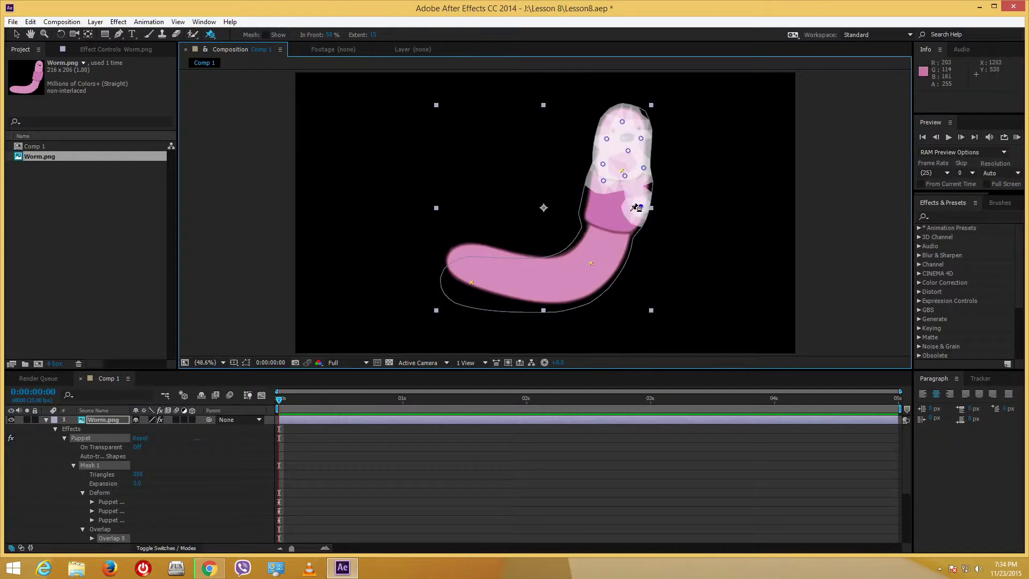
pyautogui.click(622, 208)
pyautogui.click(595, 202)
pyautogui.click(591, 200)
pyautogui.click(647, 188)
pyautogui.click(646, 119)
# Switch to the Puppet Pin Tool and move the worm's tail pin up onto its face
pyautogui.moveTo(213, 39); pyautogui.dragTo(260, 36)
pyautogui.moveTo(473, 267); pyautogui.dragTo(613, 142)
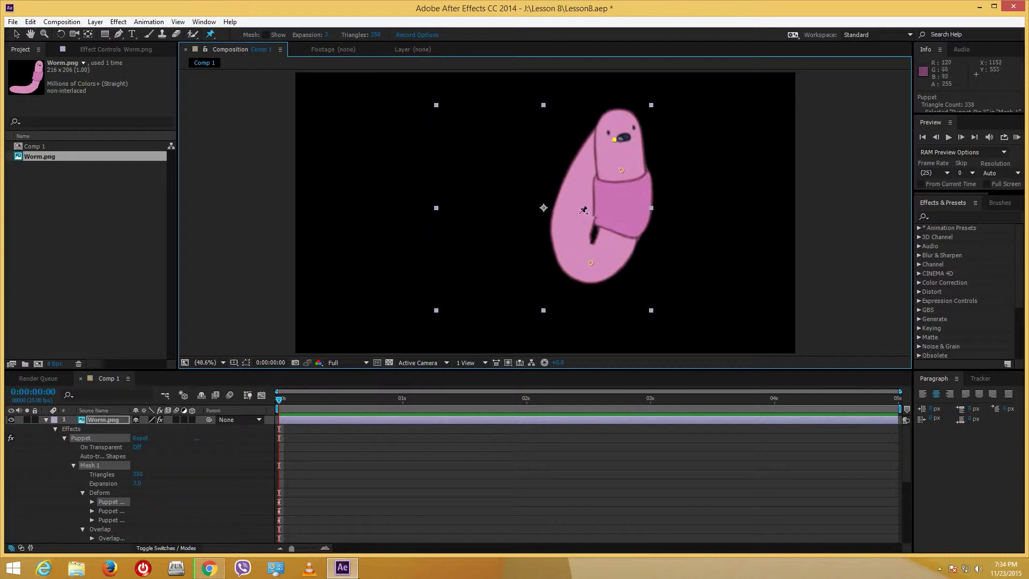
# Add more Puppet Overlap Tool pins around the bend of the worm's original outline
pyautogui.moveTo(210, 34); pyautogui.dragTo(257, 46)
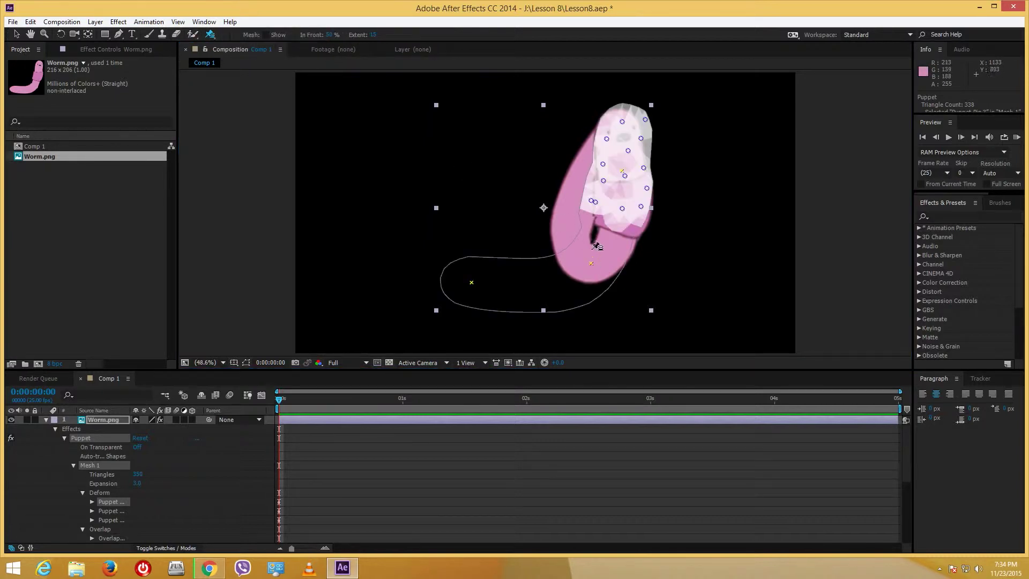
pyautogui.click(539, 271)
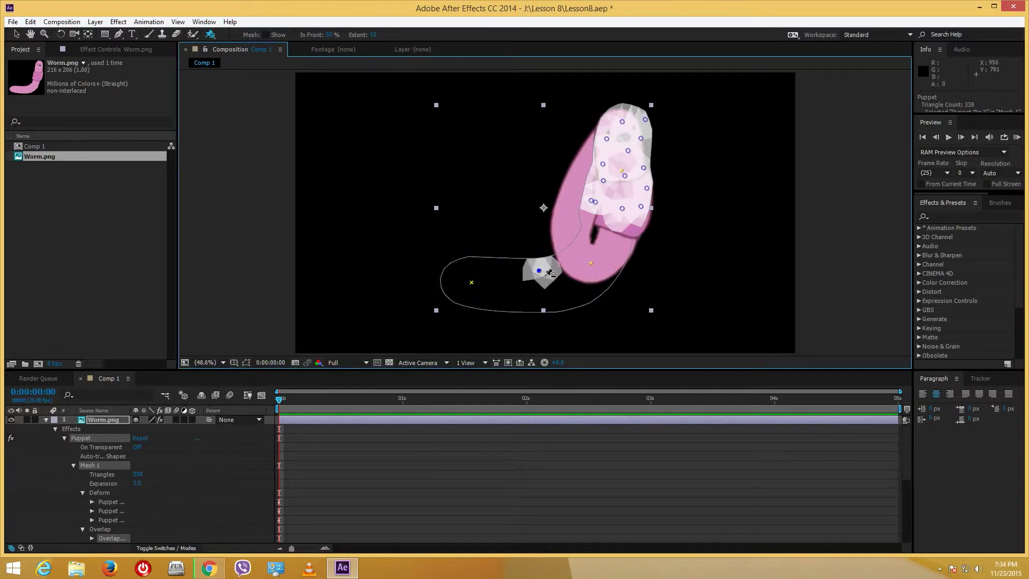
pyautogui.moveTo(548, 273)
pyautogui.mouseDown()
pyautogui.moveTo(572, 284)
pyautogui.moveTo(600, 265)
pyautogui.moveTo(555, 264)
pyautogui.mouseUp()
# Select every Overlap pin of Mesh 1 and delete them all
pyautogui.scroll(-3, 114, 497)
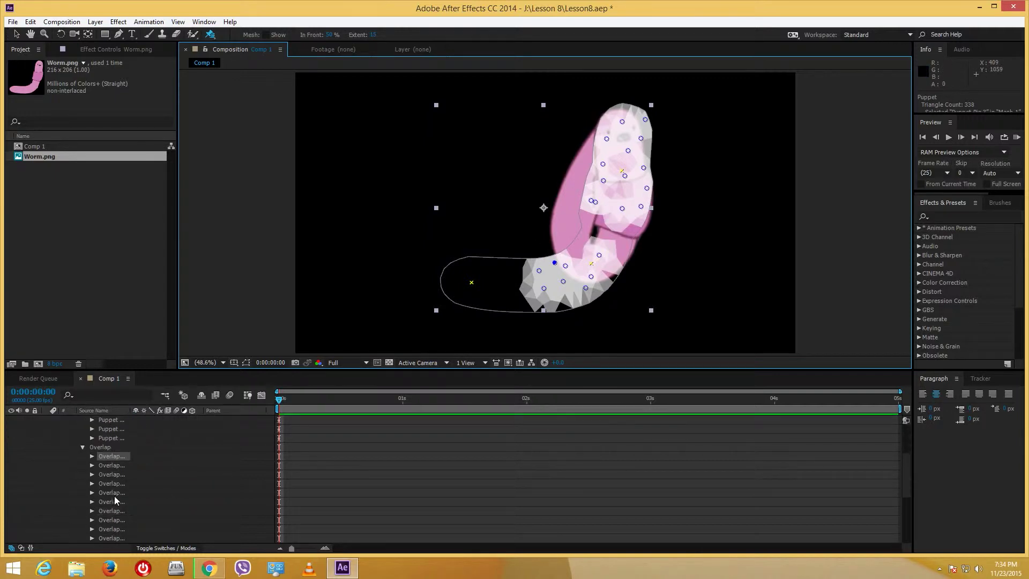
pyautogui.scroll(-2, 115, 501)
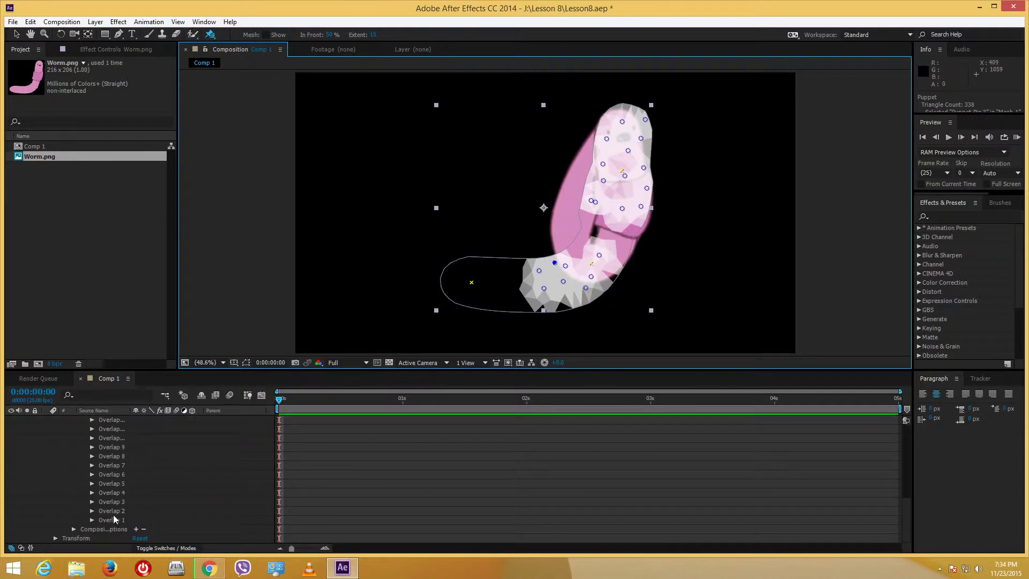
pyautogui.keyDown('shift'); pyautogui.click(111, 517); pyautogui.keyUp('shift')
pyautogui.press('Delete')
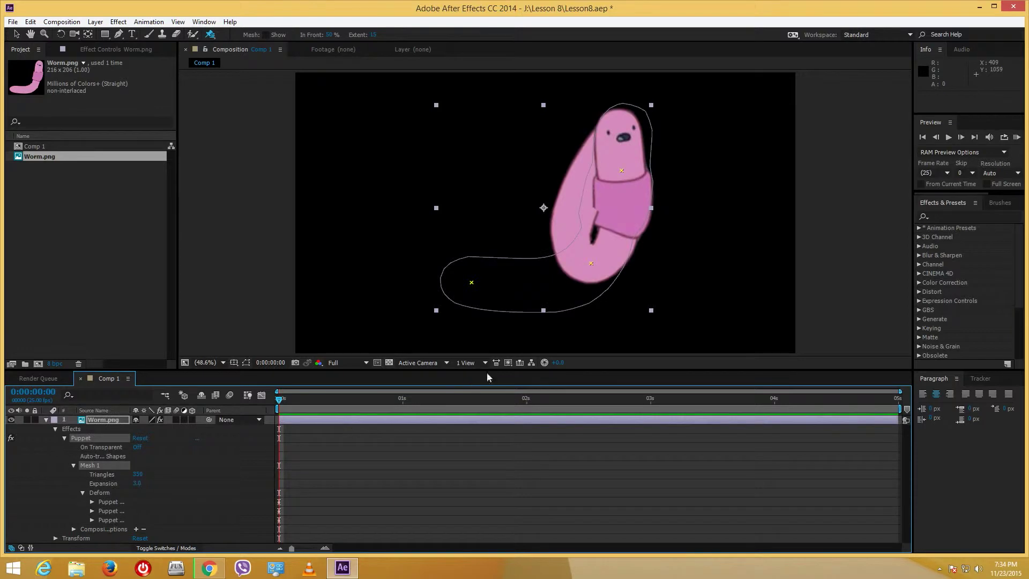
# Cover the tail half of the worm's original outline, from the tip to the bend, with Puppet Overlap Tool pins
pyautogui.click(471, 263)
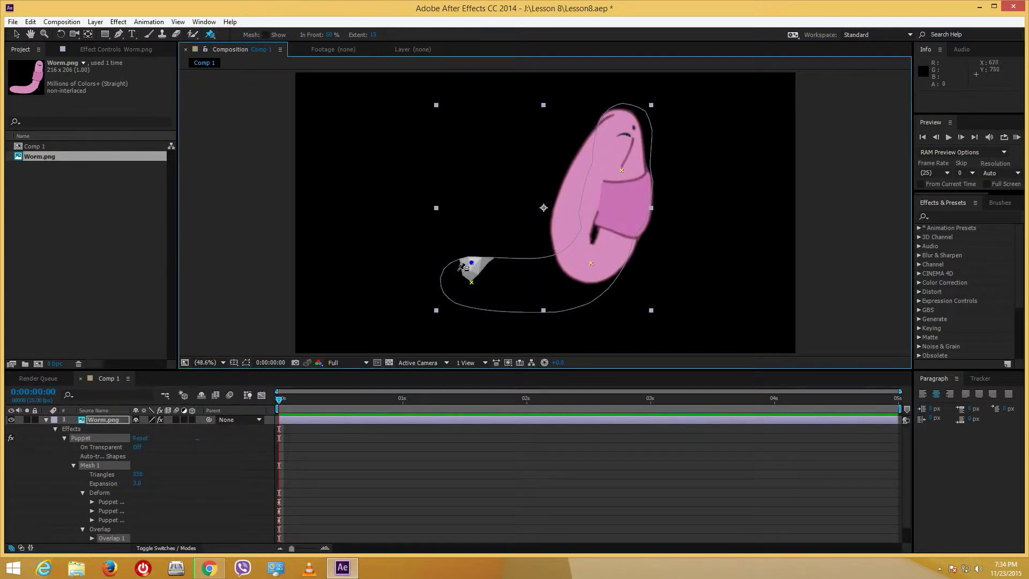
pyautogui.click(451, 271)
pyautogui.click(456, 289)
pyautogui.click(475, 305)
pyautogui.click(454, 296)
pyautogui.click(479, 285)
pyautogui.click(487, 279)
pyautogui.click(512, 258)
pyautogui.click(517, 280)
pyautogui.click(519, 292)
pyautogui.click(496, 297)
pyautogui.click(507, 304)
pyautogui.click(496, 276)
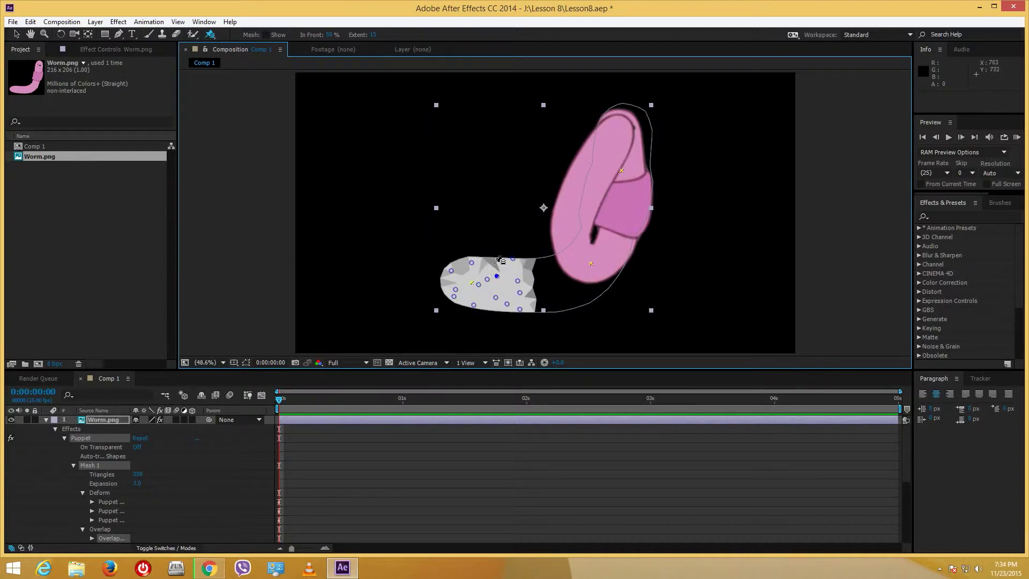
pyautogui.click(536, 264)
pyautogui.click(536, 282)
pyautogui.click(544, 303)
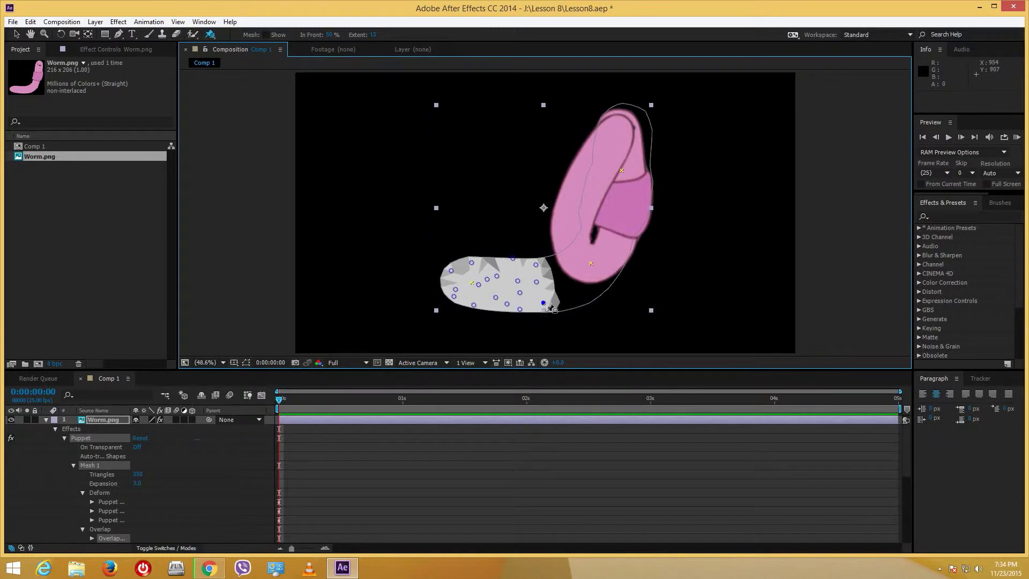
pyautogui.click(561, 299)
pyautogui.click(550, 262)
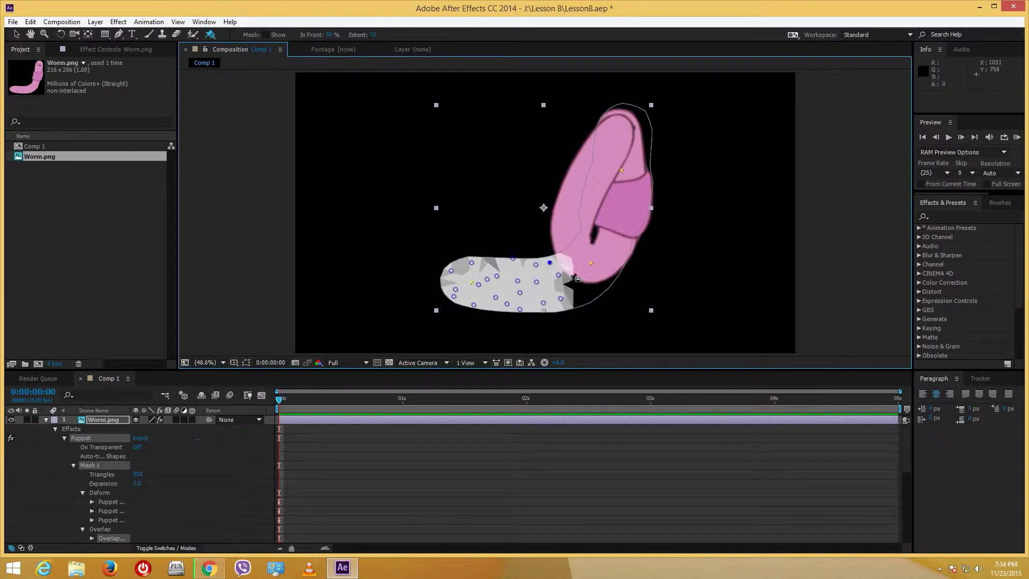
pyautogui.click(569, 279)
# Return the worm's tail pin from the face to near its original place with the Puppet Pin Tool
pyautogui.moveTo(211, 34); pyautogui.dragTo(249, 42)
pyautogui.moveTo(614, 140); pyautogui.dragTo(474, 271)
# Add a Puppet Pin Tool pin on the worm's face and pull it down to just above the neck pin
pyautogui.moveTo(209, 37); pyautogui.dragTo(249, 36)
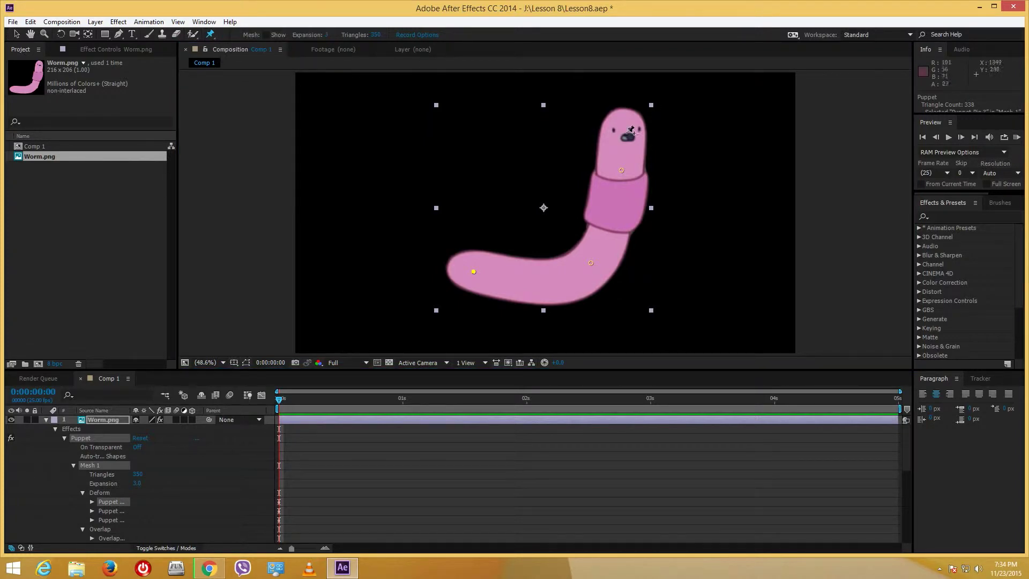
pyautogui.click(625, 131)
pyautogui.moveTo(624, 133)
pyautogui.mouseDown()
pyautogui.moveTo(628, 167)
pyautogui.moveTo(621, 135)
pyautogui.mouseUp()
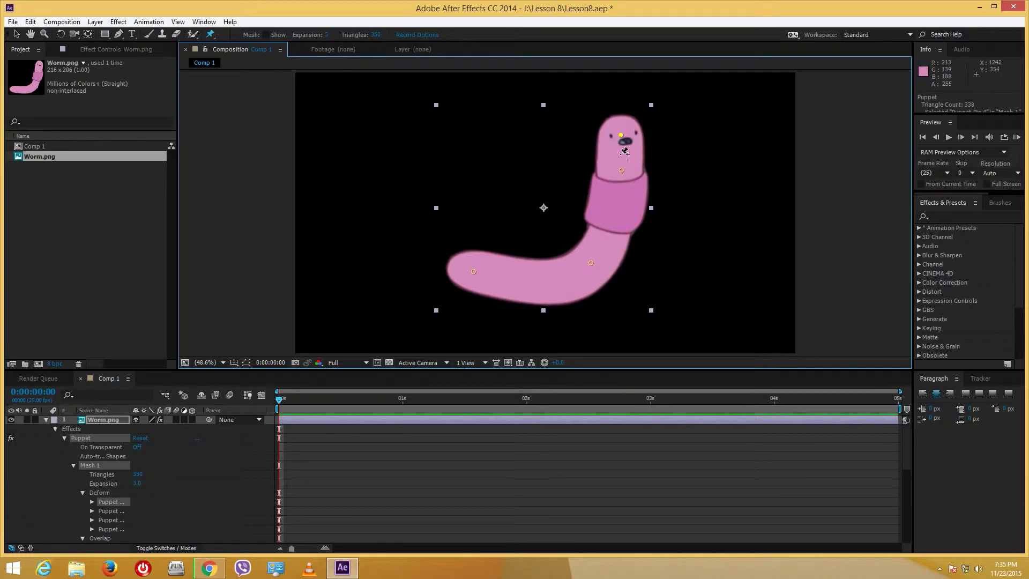
pyautogui.moveTo(621, 136); pyautogui.dragTo(620, 163)
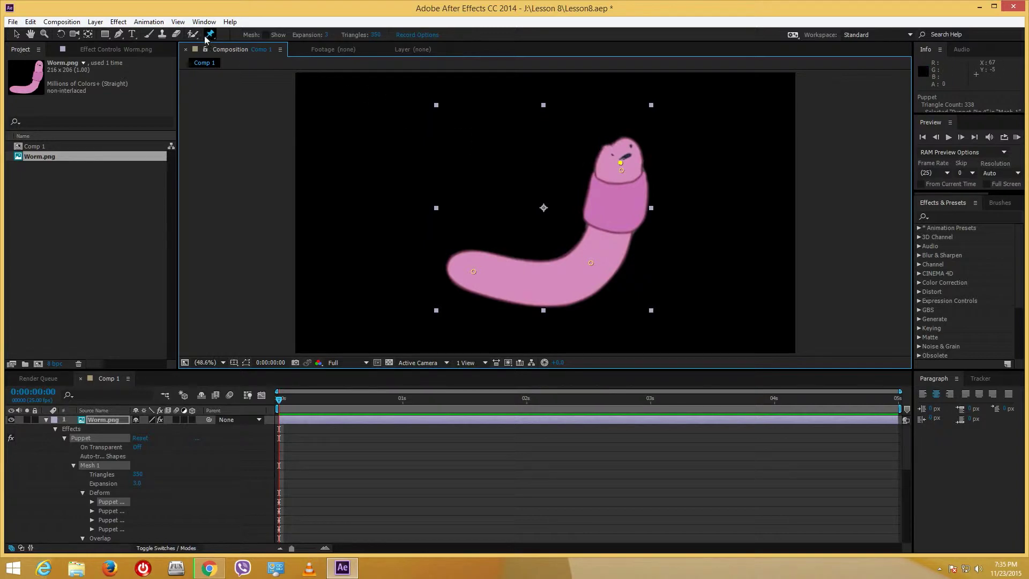
# Cover the worm's head and dark band with closely spaced Puppet Starch Tool pins
pyautogui.moveTo(209, 35); pyautogui.dragTo(260, 57)
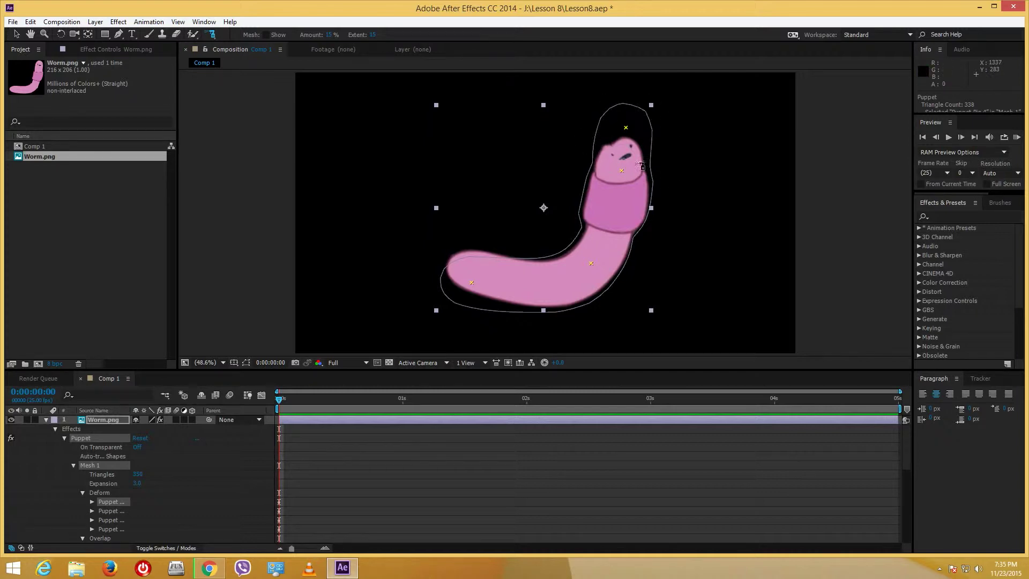
pyautogui.click(617, 114)
pyautogui.click(636, 118)
pyautogui.click(639, 144)
pyautogui.click(637, 165)
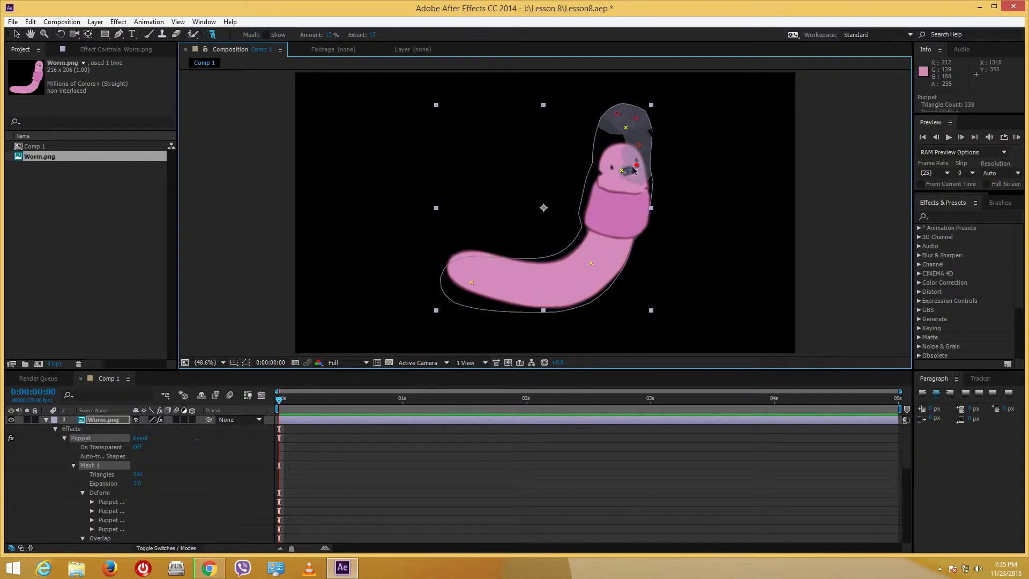
pyautogui.click(641, 179)
pyautogui.click(615, 176)
pyautogui.click(595, 173)
pyautogui.click(602, 160)
pyautogui.click(605, 138)
pyautogui.click(614, 131)
pyautogui.click(615, 148)
pyautogui.click(617, 157)
pyautogui.click(648, 133)
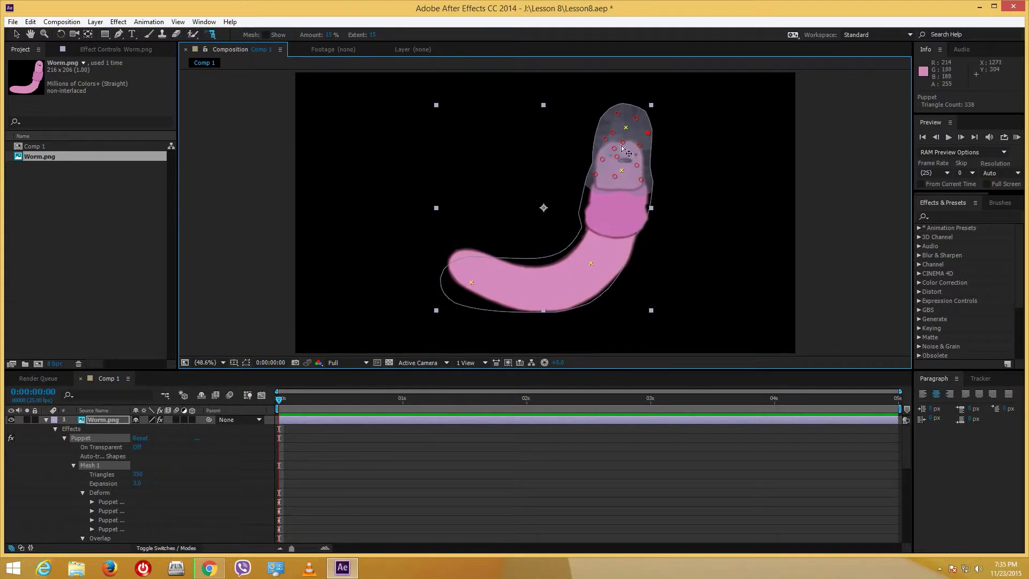
pyautogui.click(595, 193)
pyautogui.click(620, 193)
pyautogui.click(638, 194)
pyautogui.click(646, 197)
pyautogui.click(620, 207)
pyautogui.click(643, 206)
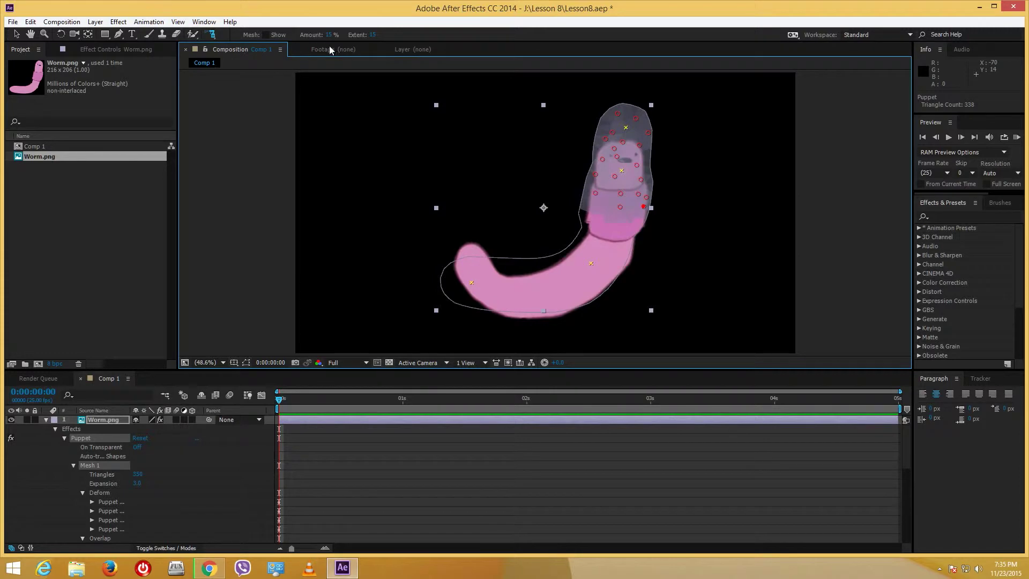
# Switch to the Puppet Pin Tool and raise the worm's face pin partway up
pyautogui.click(211, 34)
pyautogui.click(242, 39)
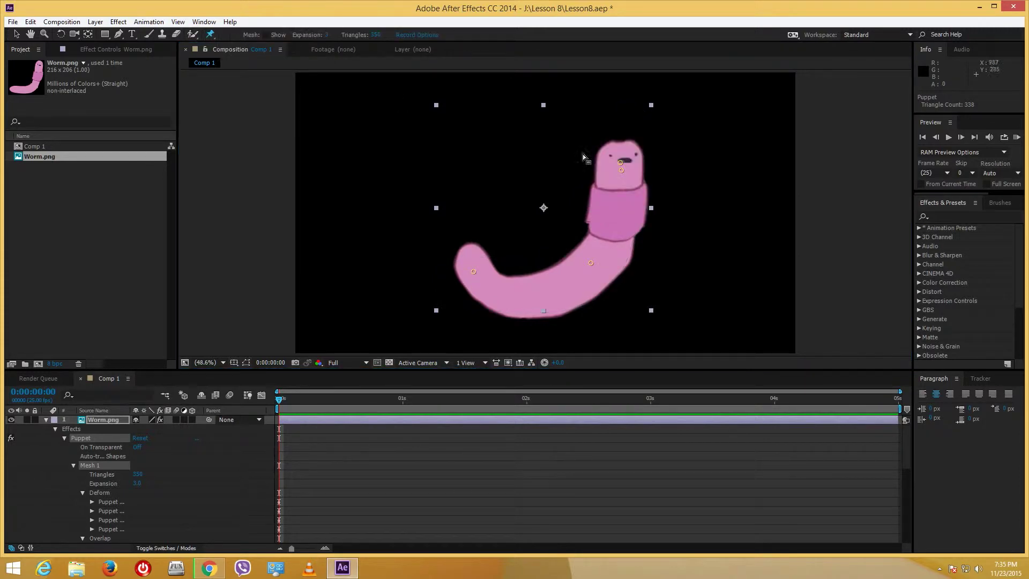
pyautogui.moveTo(620, 159)
pyautogui.mouseDown()
pyautogui.moveTo(602, 151)
pyautogui.moveTo(622, 145)
pyautogui.moveTo(615, 126)
pyautogui.moveTo(617, 145)
pyautogui.mouseUp()
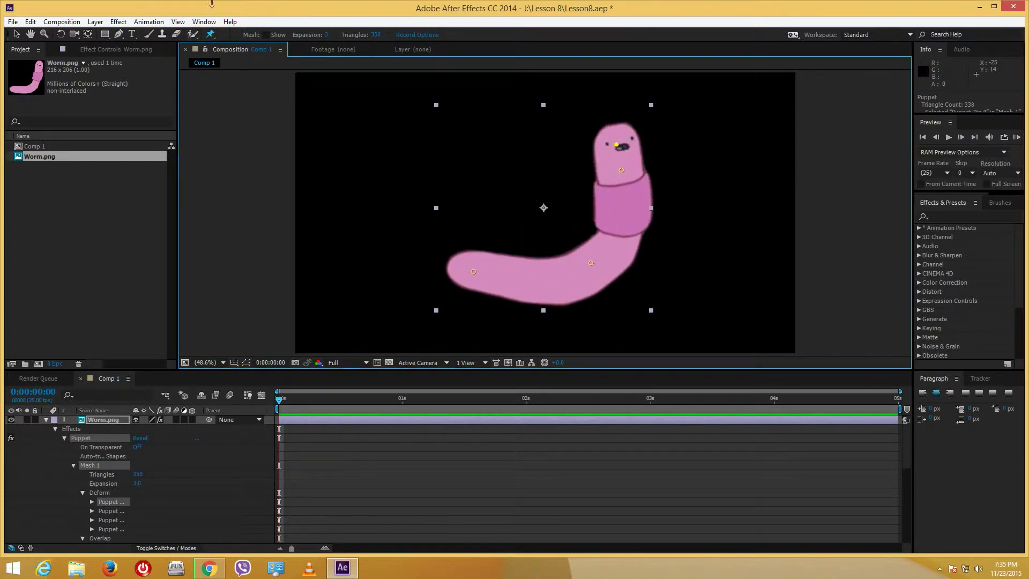
# Spread Puppet Starch Tool pins over the worm's tail half, from the tip through the bend
pyautogui.click(210, 34)
pyautogui.click(263, 57)
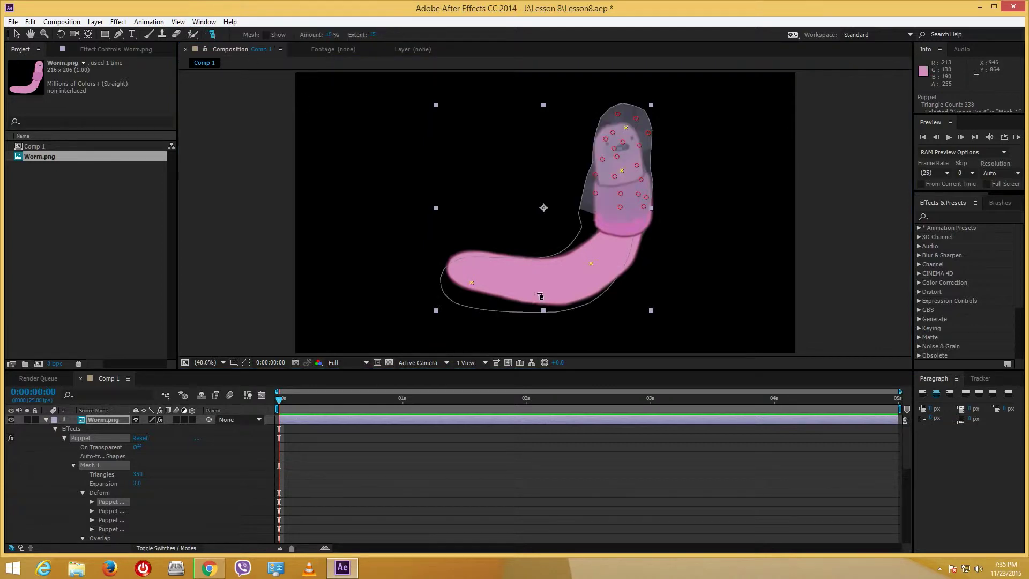
pyautogui.click(533, 293)
pyautogui.click(493, 303)
pyautogui.click(471, 295)
pyautogui.click(459, 288)
pyautogui.click(461, 270)
pyautogui.click(497, 267)
pyautogui.click(533, 270)
pyautogui.click(550, 273)
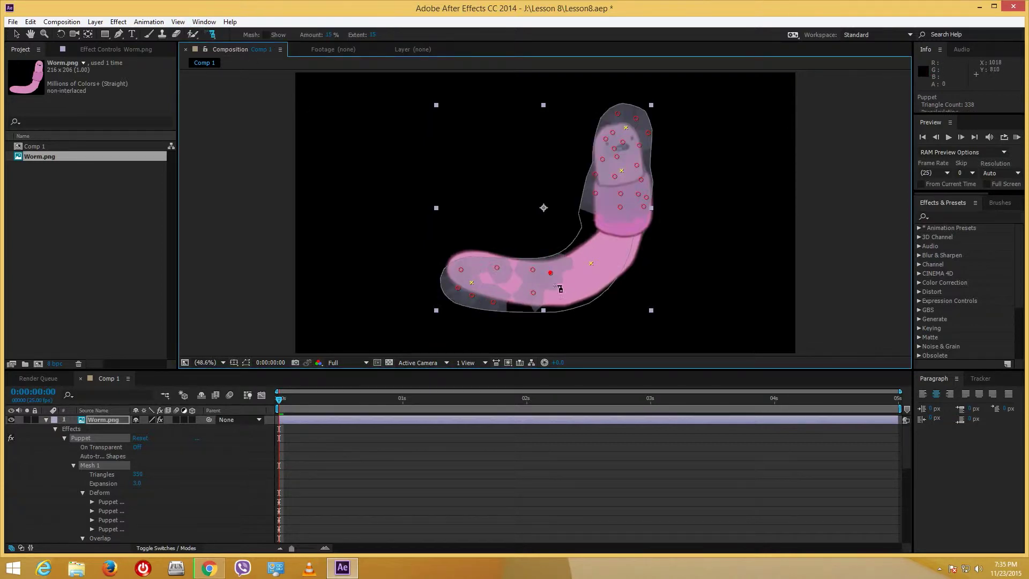
pyautogui.click(560, 284)
pyautogui.click(524, 295)
pyautogui.click(528, 306)
pyautogui.click(520, 273)
pyautogui.click(513, 258)
pyautogui.click(490, 275)
pyautogui.click(575, 305)
pyautogui.click(582, 266)
pyautogui.click(585, 271)
pyautogui.click(572, 254)
pyautogui.click(595, 262)
pyautogui.click(600, 279)
pyautogui.click(594, 287)
# Switch back to the Puppet Pin Tool and raise the worm's tail by its pin
pyautogui.moveTo(213, 34); pyautogui.dragTo(236, 43)
pyautogui.moveTo(474, 276); pyautogui.dragTo(481, 249)
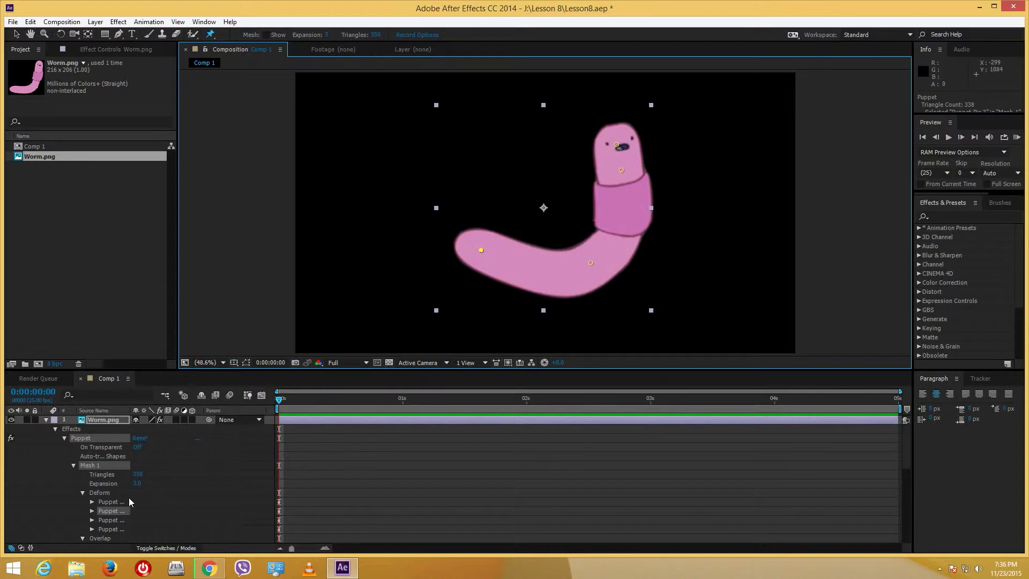
# Delete all the Overlap pins and all the Stiffness pins of Mesh 1
pyautogui.scroll(-3, 128, 498)
pyautogui.click(121, 465)
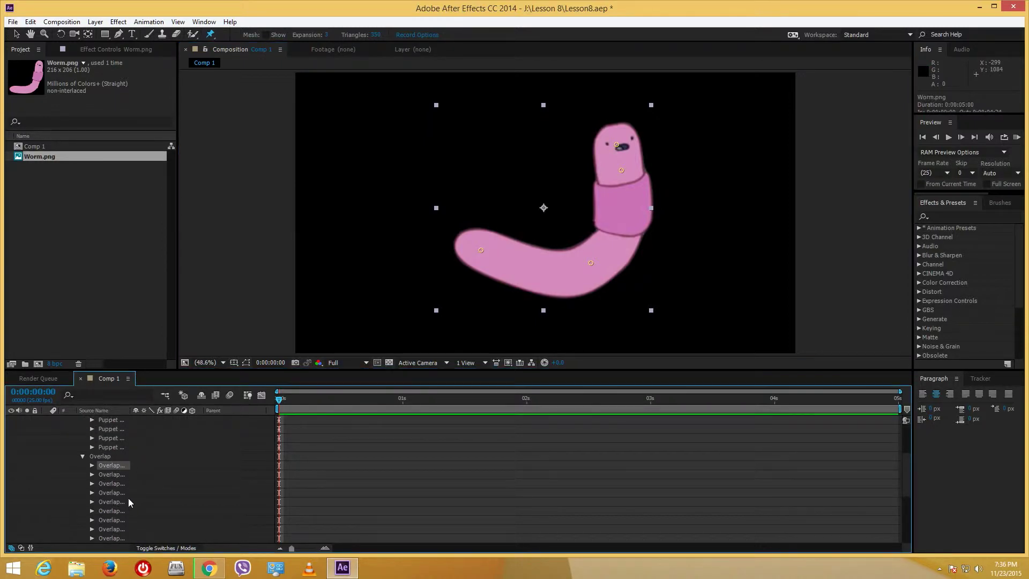
pyautogui.scroll(-2, 129, 498)
pyautogui.keyDown('shift'); pyautogui.click(119, 508); pyautogui.keyUp('shift')
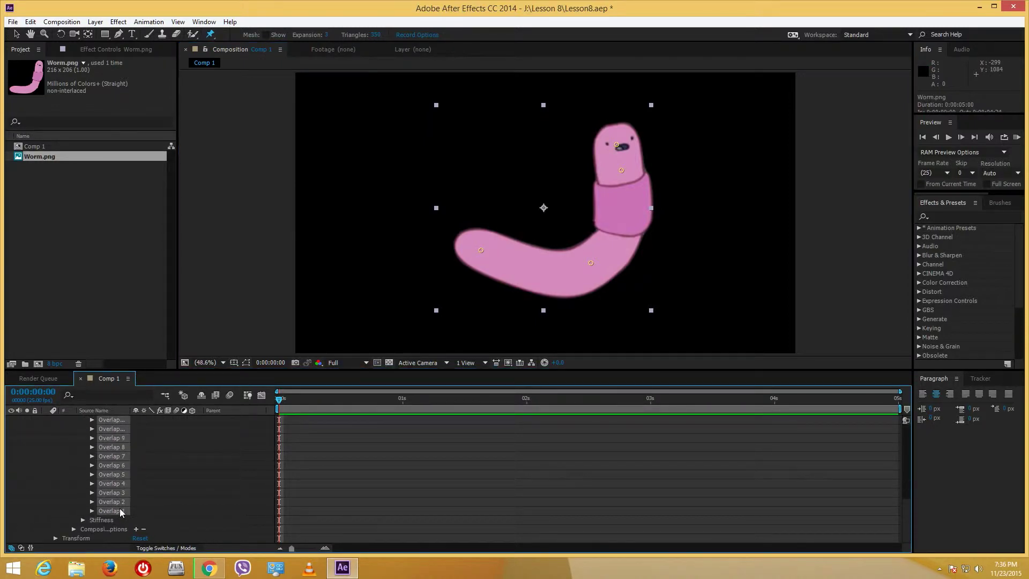
pyautogui.press('Delete')
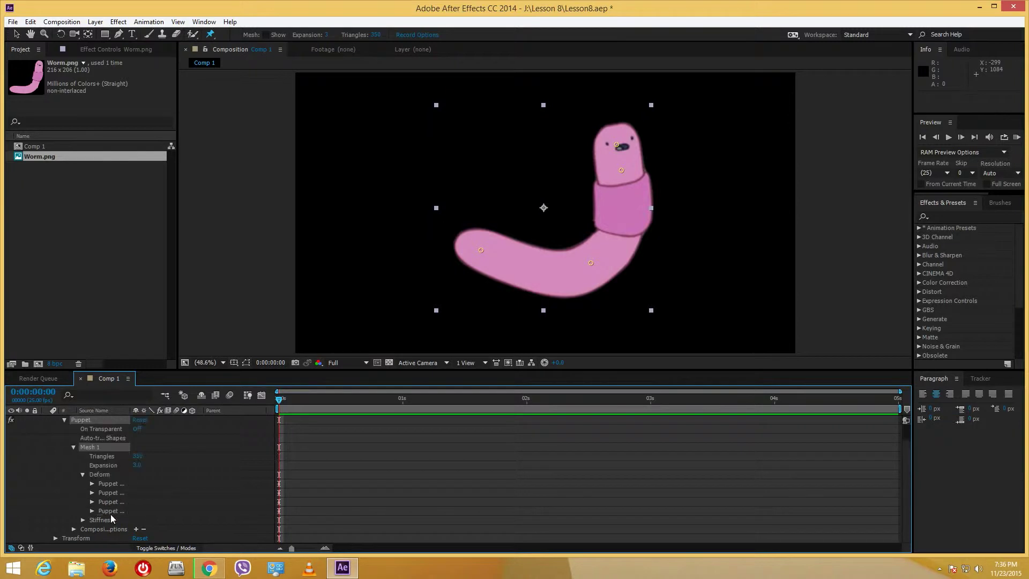
pyautogui.click(118, 495)
pyautogui.scroll(-2, 259, 171)
# Straighten the worm's head by raising its face pin slightly, and lower the tail pin a little
pyautogui.scroll(3, 514, 185)
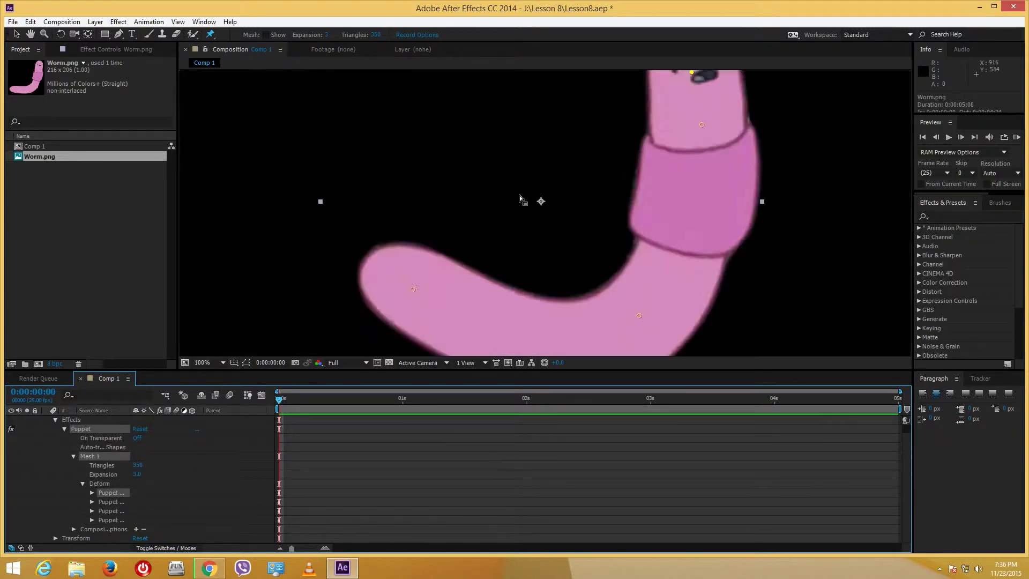
pyautogui.scroll(-1, 520, 197)
pyautogui.moveTo(620, 145); pyautogui.dragTo(625, 137)
pyautogui.moveTo(478, 254); pyautogui.dragTo(477, 259)
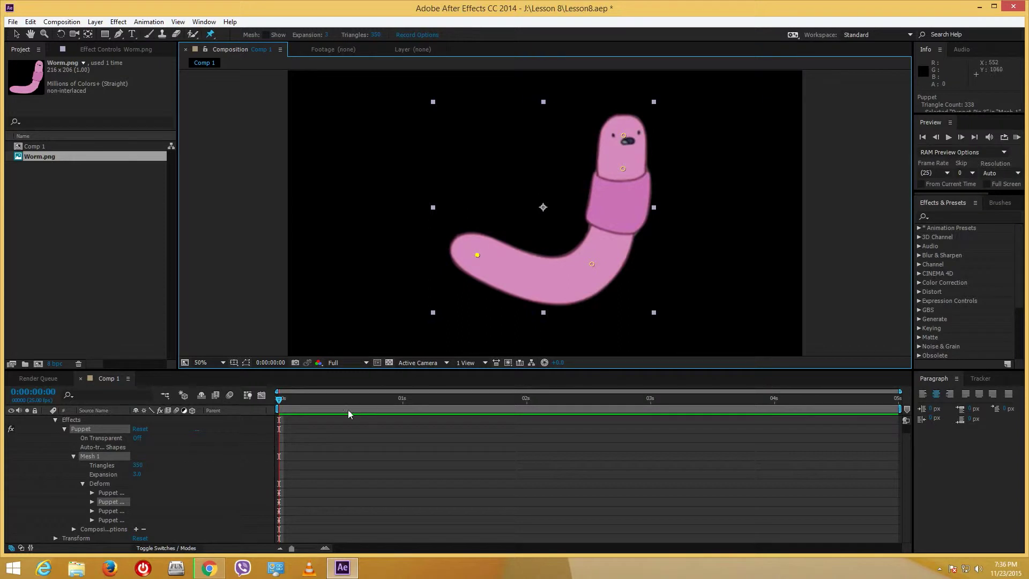
pyautogui.click(291, 411)
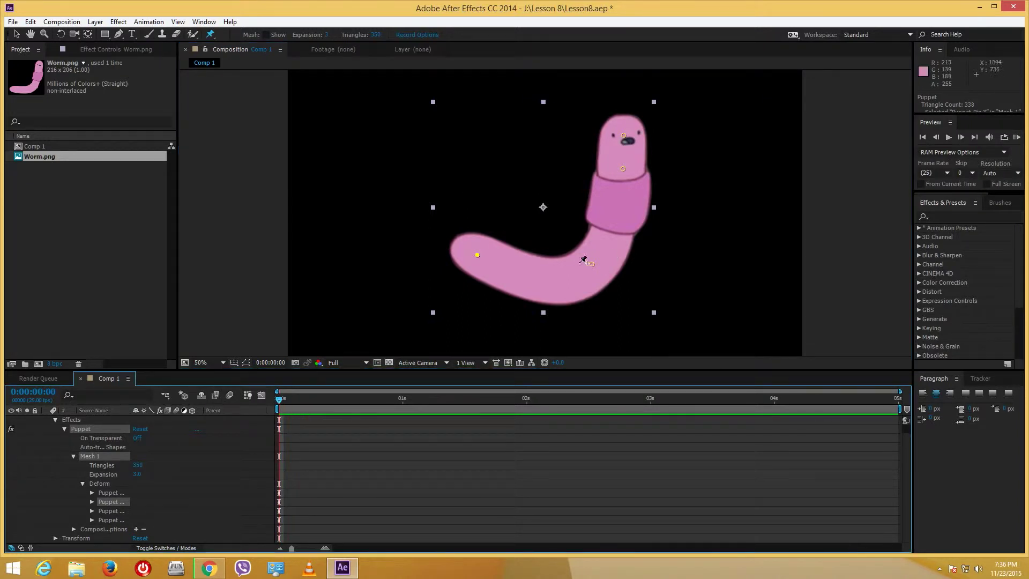
# Animate the pin at the worm's bend: lowered at 0 s, up towards the tail at 1 s, forward at 2 s and slightly back up at 3 s
pyautogui.moveTo(593, 265); pyautogui.dragTo(593, 270)
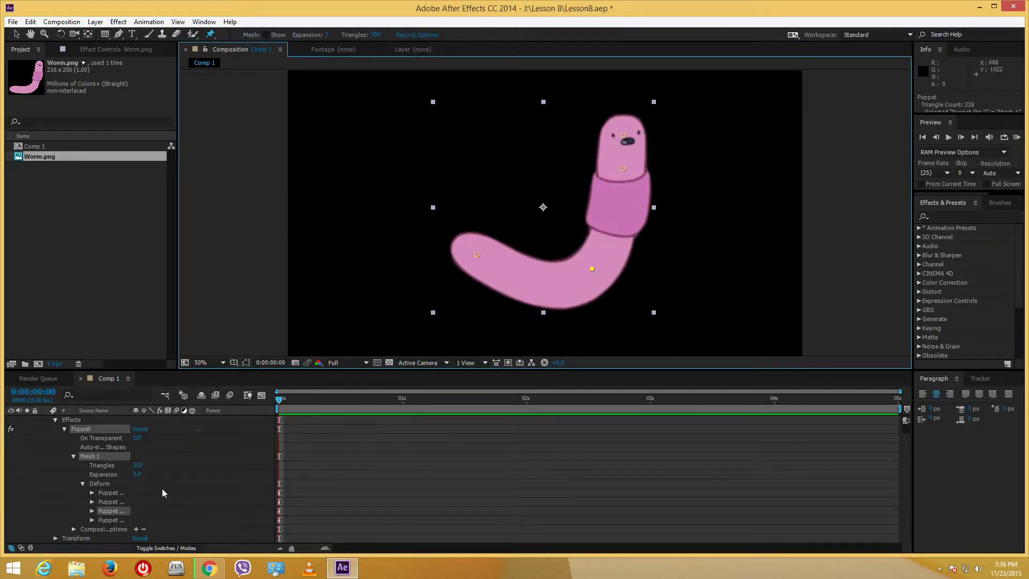
pyautogui.click(92, 512)
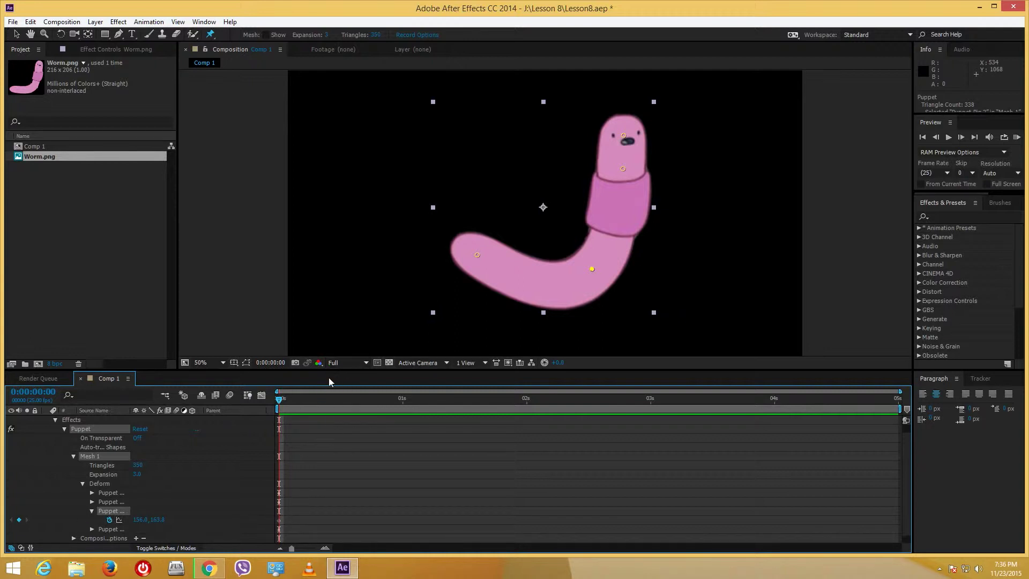
pyautogui.moveTo(323, 398); pyautogui.dragTo(403, 398)
pyautogui.moveTo(592, 271)
pyautogui.mouseDown()
pyautogui.moveTo(580, 243)
pyautogui.moveTo(585, 255)
pyautogui.mouseUp()
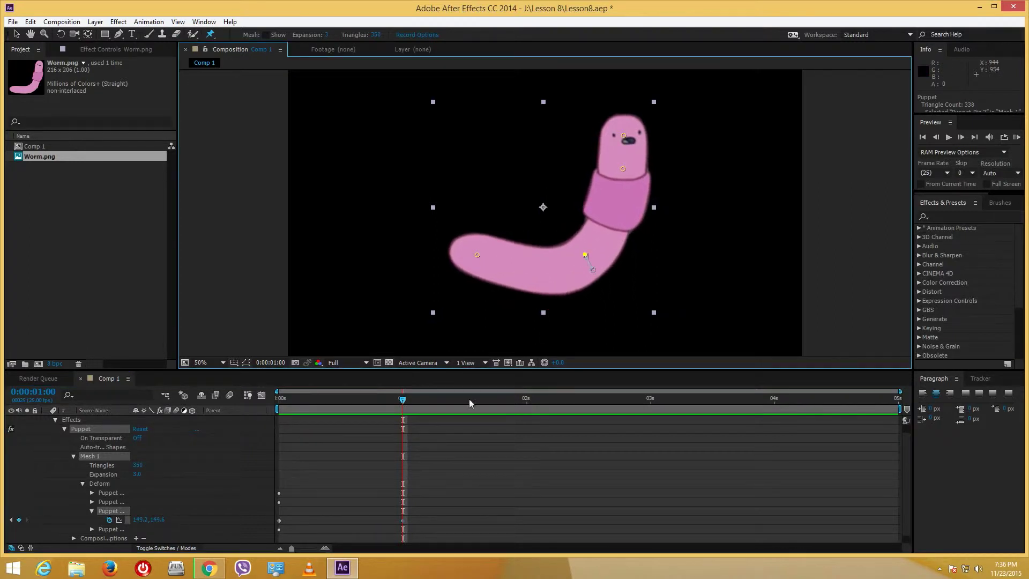
pyautogui.moveTo(532, 402); pyautogui.dragTo(526, 400)
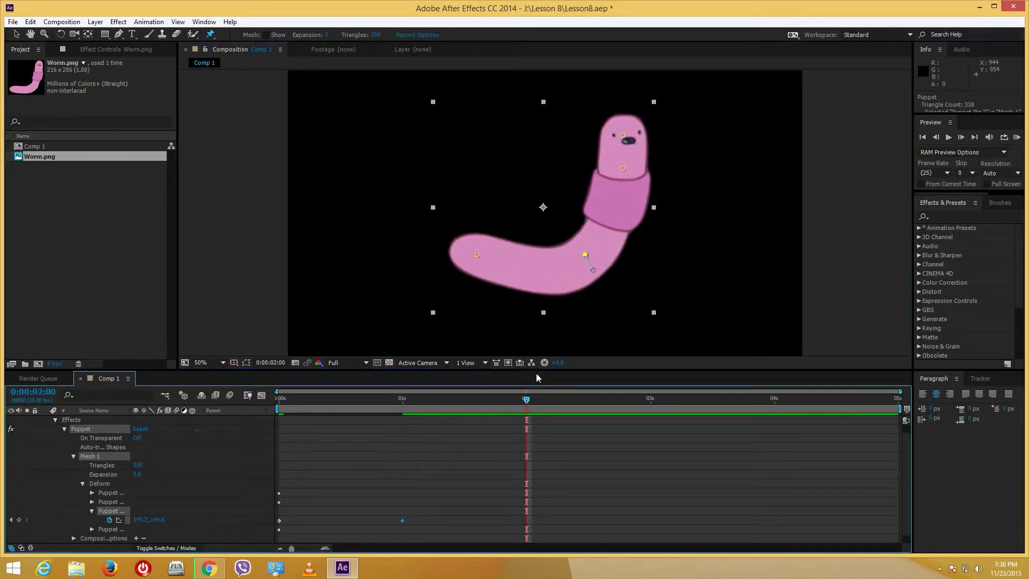
pyautogui.moveTo(586, 255); pyautogui.dragTo(605, 261)
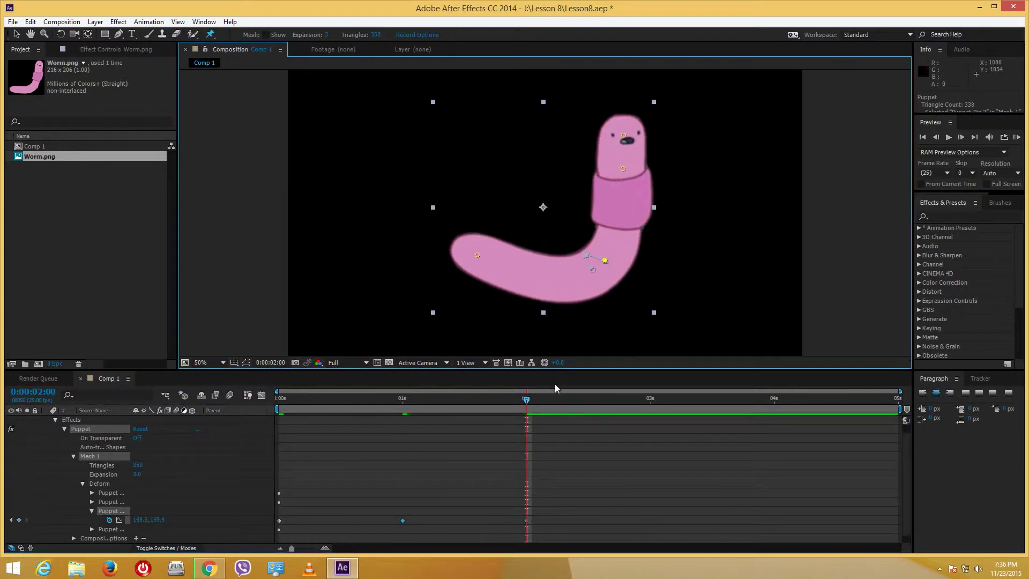
pyautogui.moveTo(655, 402); pyautogui.dragTo(650, 400)
pyautogui.moveTo(606, 261); pyautogui.dragTo(600, 256)
# Lower the bend pin at 0:00:04:00, raise it towards the tail at 0:00:04:24, and preview the motion
pyautogui.click(773, 407)
pyautogui.click(597, 261)
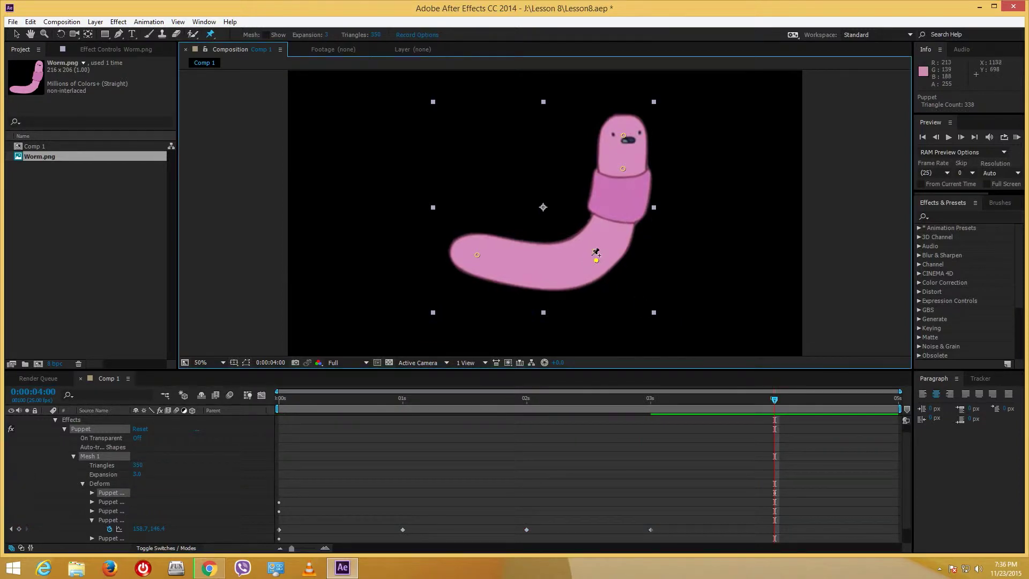
pyautogui.hotkey('ctrl', 'z')
pyautogui.moveTo(595, 253); pyautogui.dragTo(597, 268)
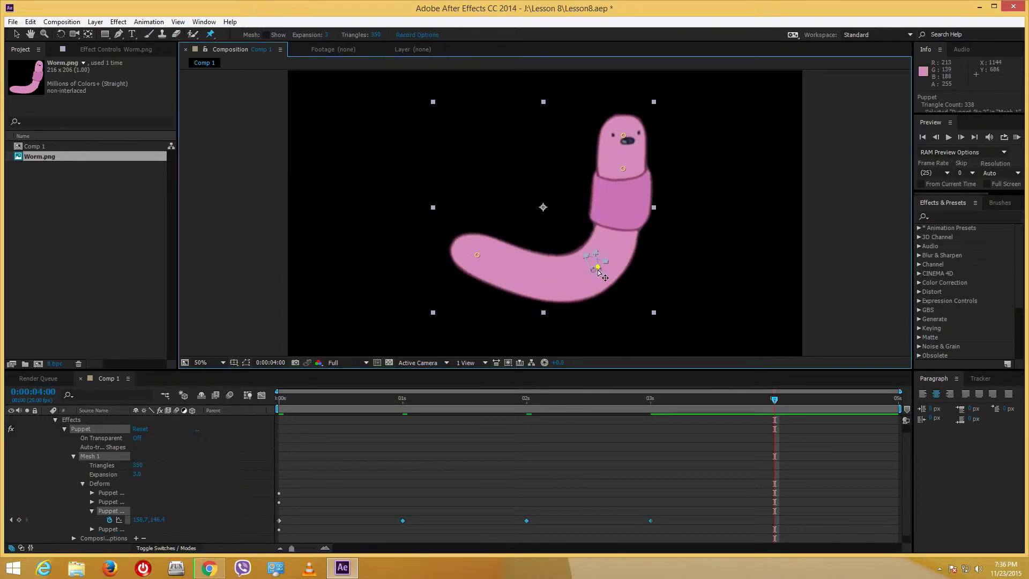
pyautogui.click(906, 407)
pyautogui.moveTo(598, 271); pyautogui.dragTo(594, 265)
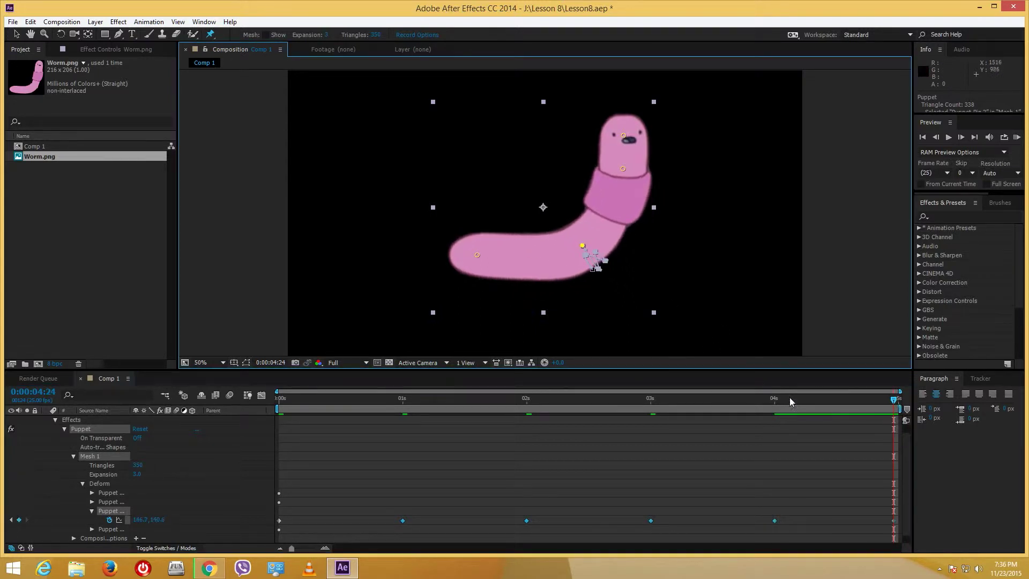
pyautogui.click(799, 399)
pyautogui.press('KP_0')
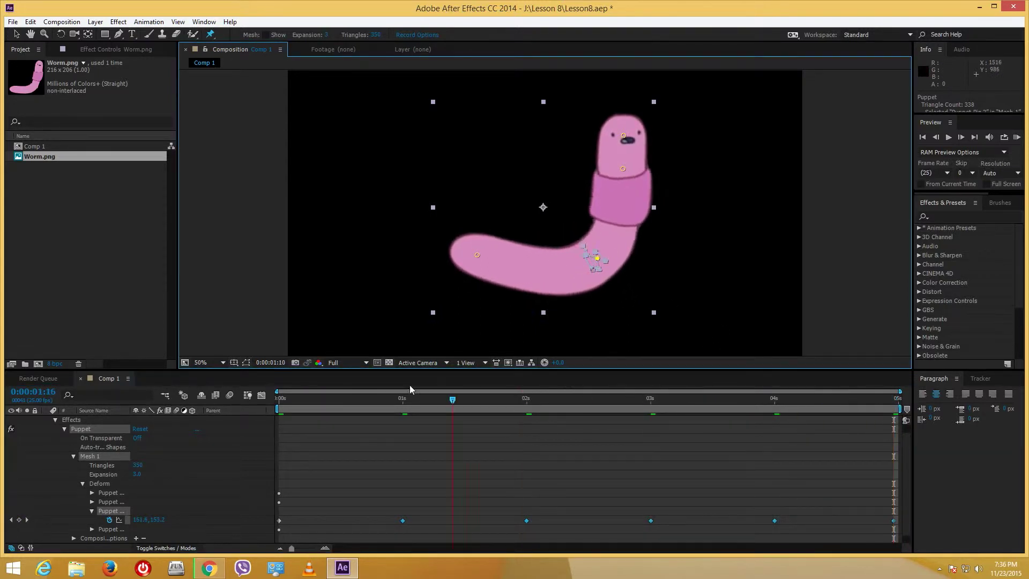
# Animate the worm's face pin swaying right at 0 s, left at 0:00:01:02, right at 0:00:02:24 and slightly left at 0:00:04:24
pyautogui.click(111, 494)
pyautogui.moveTo(623, 136); pyautogui.dragTo(633, 136)
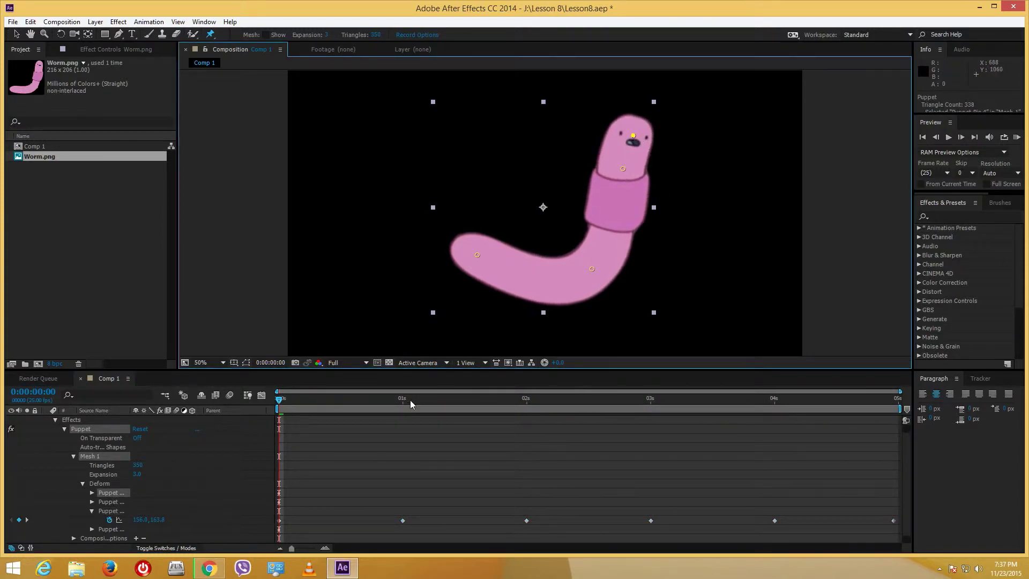
pyautogui.click(412, 406)
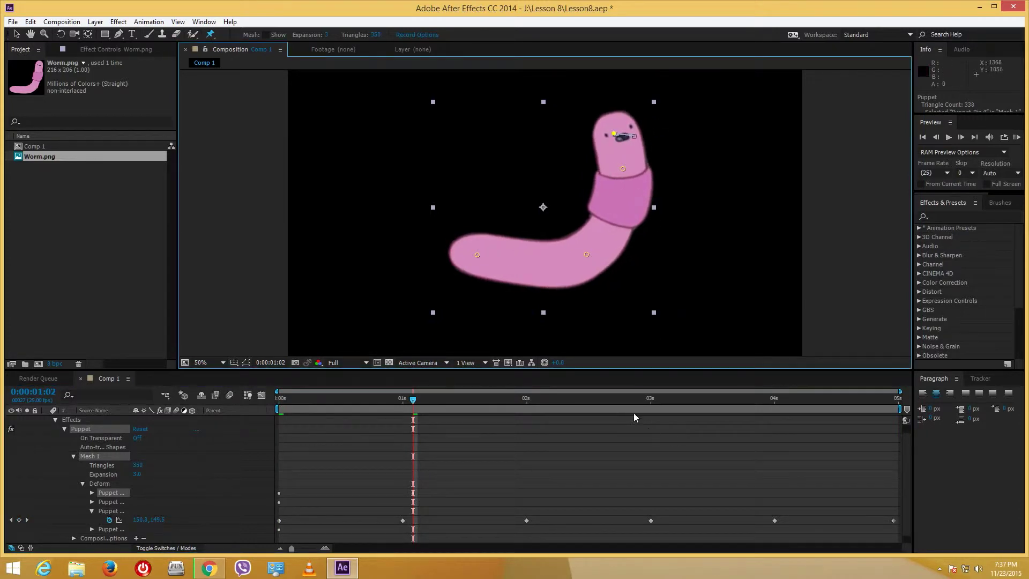
pyautogui.click(648, 405)
pyautogui.moveTo(613, 139); pyautogui.dragTo(626, 138)
pyautogui.click(894, 406)
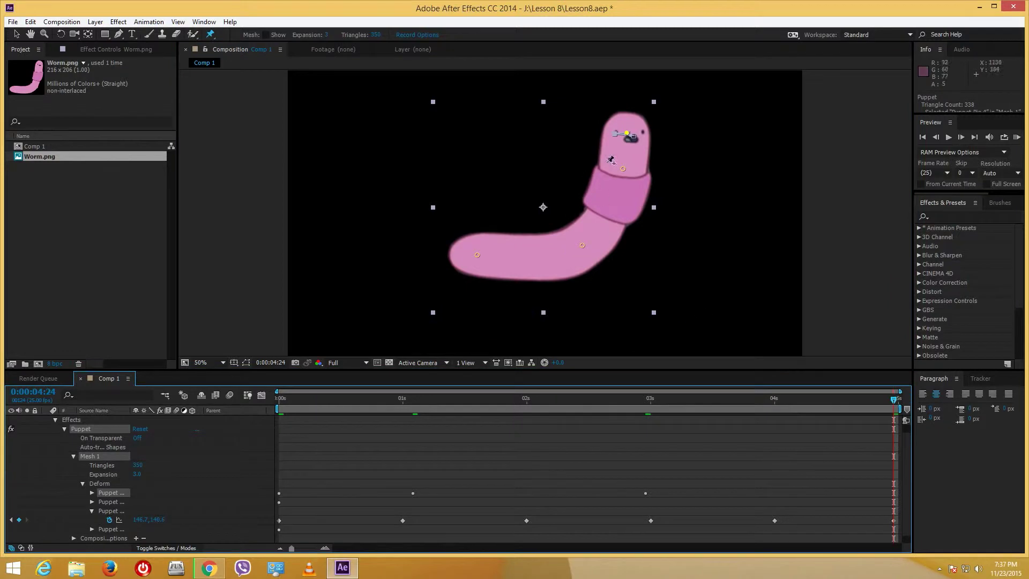
pyautogui.click(630, 173)
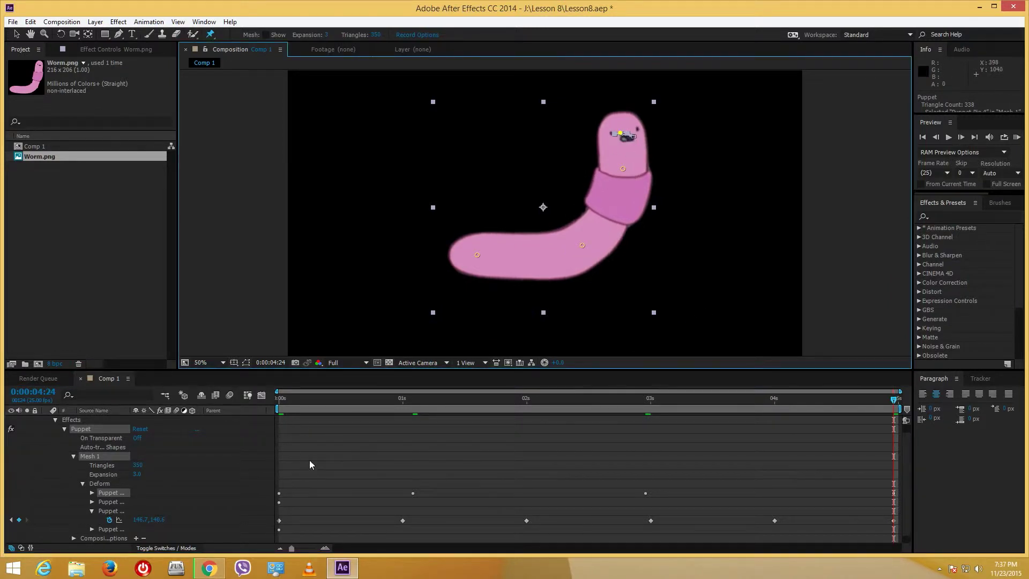
# Animate the worm's neck pin: left at 0 s, right near mid-timeline and left again at 0:00:04:24
pyautogui.moveTo(324, 404); pyautogui.dragTo(278, 404)
pyautogui.moveTo(623, 170); pyautogui.dragTo(616, 168)
pyautogui.moveTo(337, 403); pyautogui.dragTo(566, 404)
pyautogui.moveTo(615, 168); pyautogui.dragTo(620, 167)
pyautogui.moveTo(567, 402); pyautogui.dragTo(893, 403)
pyautogui.moveTo(626, 167); pyautogui.dragTo(613, 168)
# Animate the tail pin: lowered at 0 s, raised just after 1 s, lowered just before 4 s and raised at 0:00:04:24
pyautogui.moveTo(848, 401); pyautogui.dragTo(260, 423)
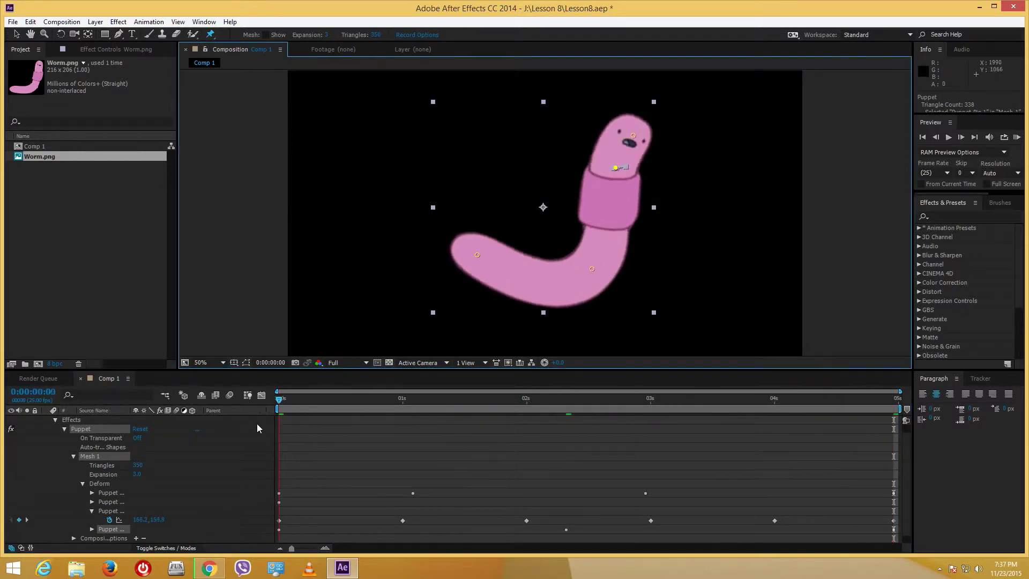
pyautogui.moveTo(479, 257)
pyautogui.mouseDown()
pyautogui.moveTo(405, 400)
pyautogui.moveTo(433, 403)
pyautogui.moveTo(481, 218)
pyautogui.mouseUp()
pyautogui.moveTo(394, 406); pyautogui.dragTo(753, 427)
pyautogui.moveTo(481, 217); pyautogui.dragTo(471, 264)
pyautogui.moveTo(819, 401); pyautogui.dragTo(893, 400)
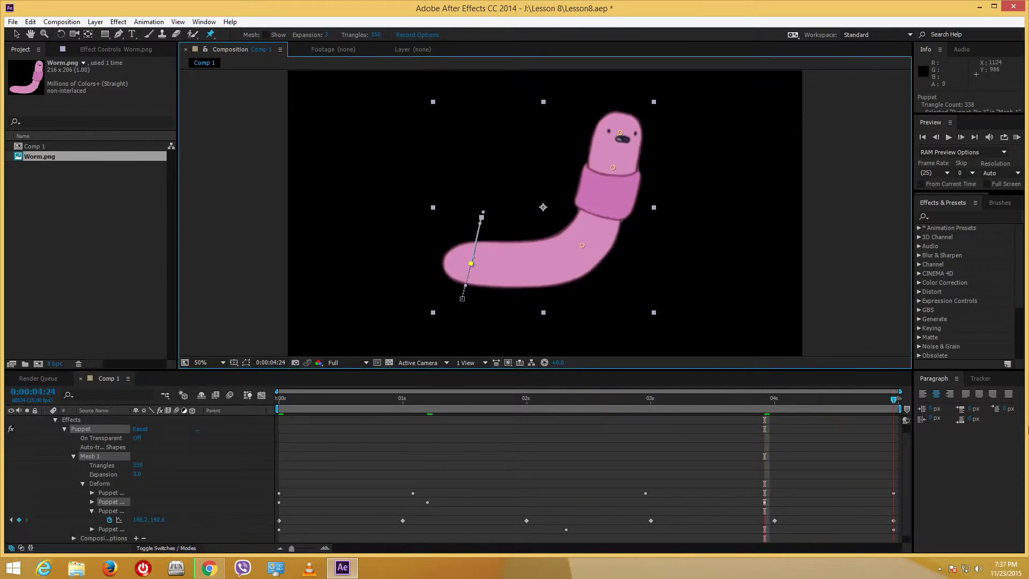
pyautogui.moveTo(471, 264); pyautogui.dragTo(481, 219)
# Reveal the position keyframes of all four Puppet pins and apply Easy Ease to them all
pyautogui.click(588, 485)
pyautogui.moveTo(281, 475); pyautogui.dragTo(789, 515)
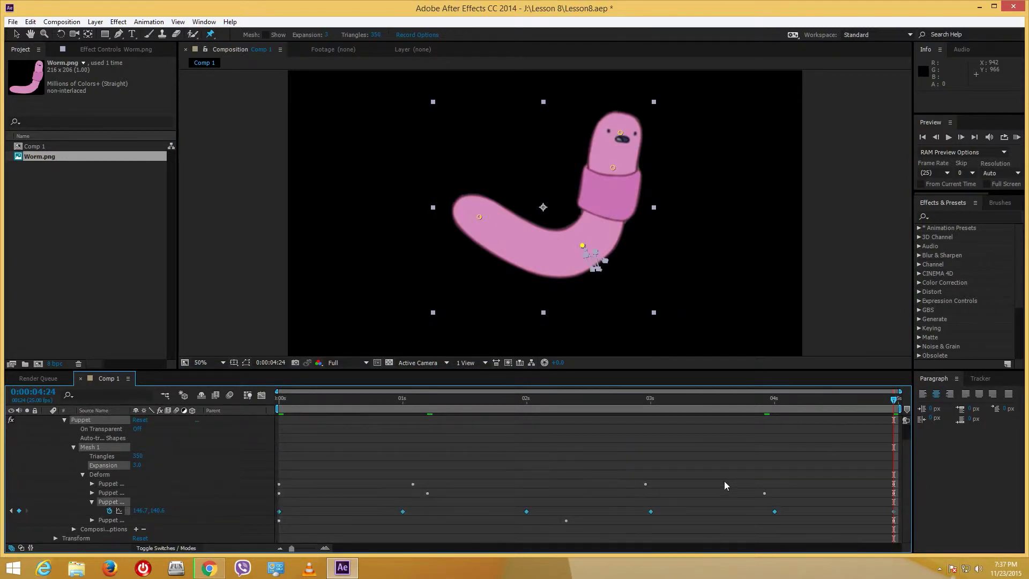
pyautogui.click(92, 492)
pyautogui.click(91, 484)
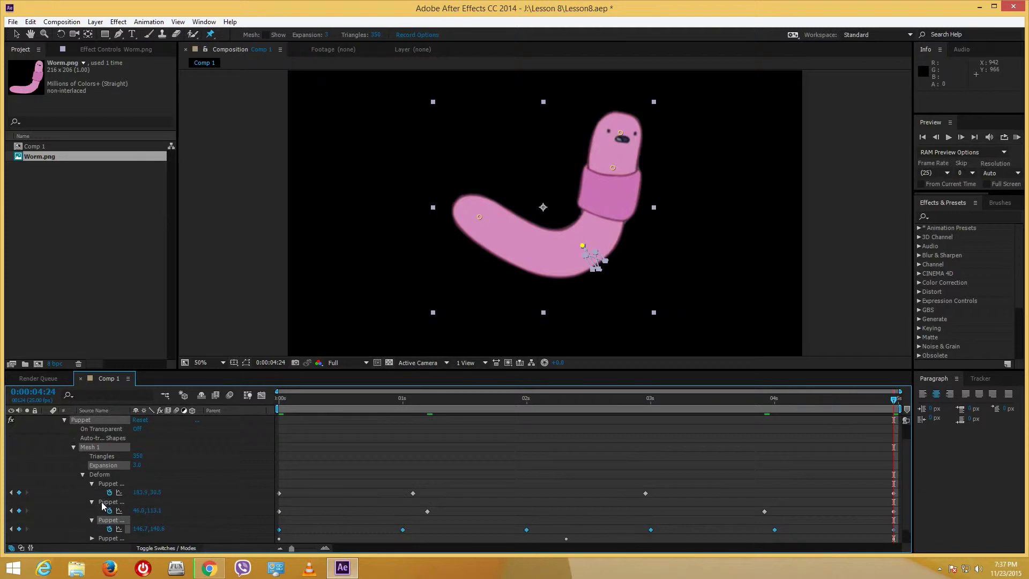
pyautogui.scroll(-1, 92, 517)
pyautogui.click(92, 521)
pyautogui.moveTo(278, 454); pyautogui.dragTo(1009, 566)
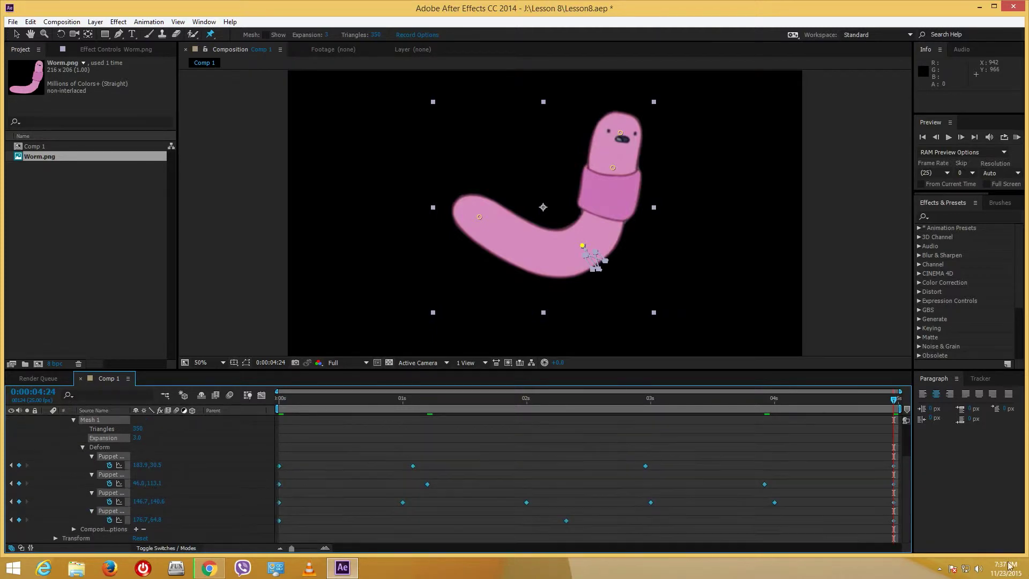
pyautogui.rightClick(647, 465)
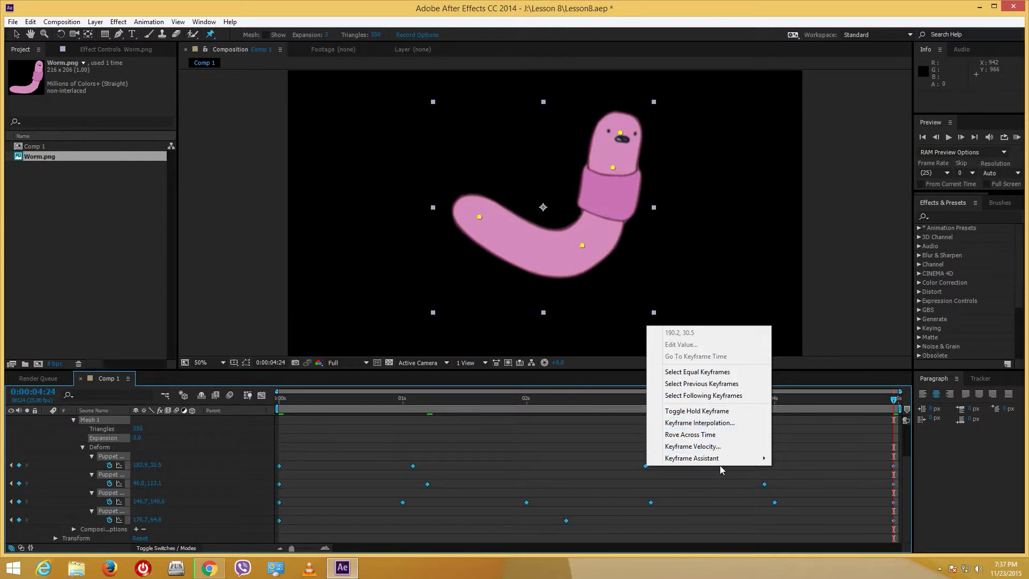
pyautogui.moveTo(721, 470)
pyautogui.click(546, 482)
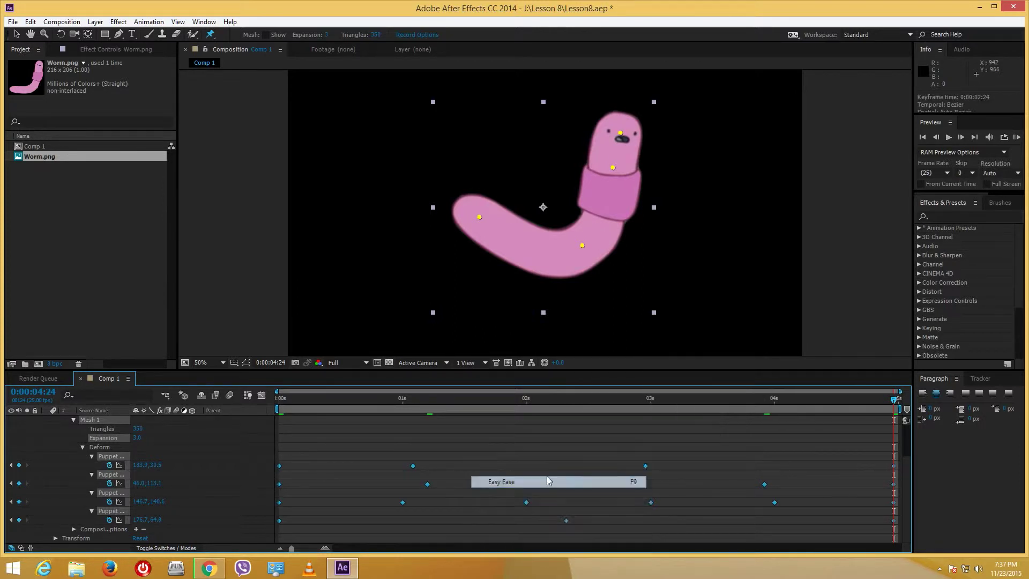
pyautogui.click(467, 446)
# Play back the eased worm animation from the start to check the pin motion
pyautogui.press('space')
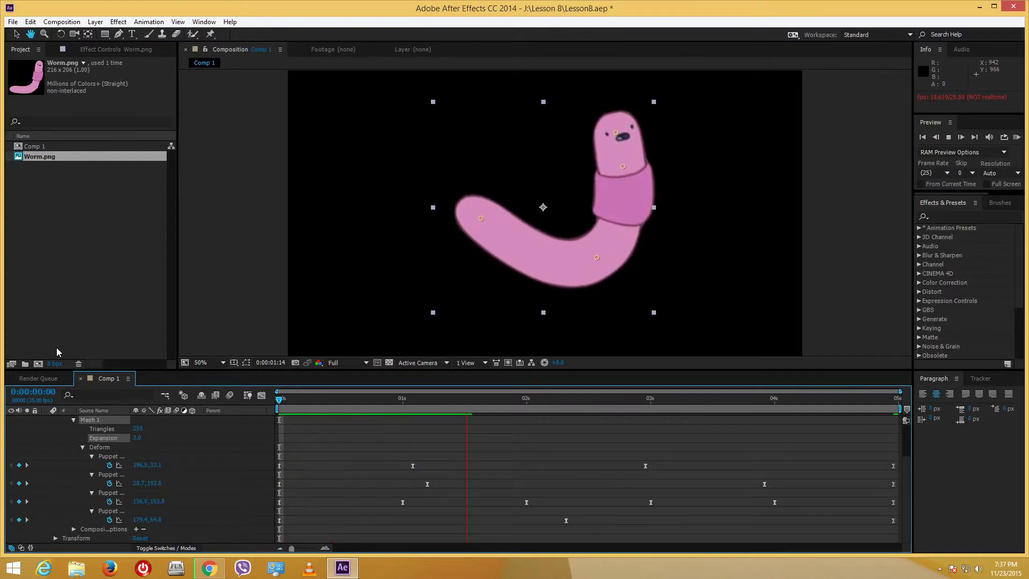
pyautogui.press('space')
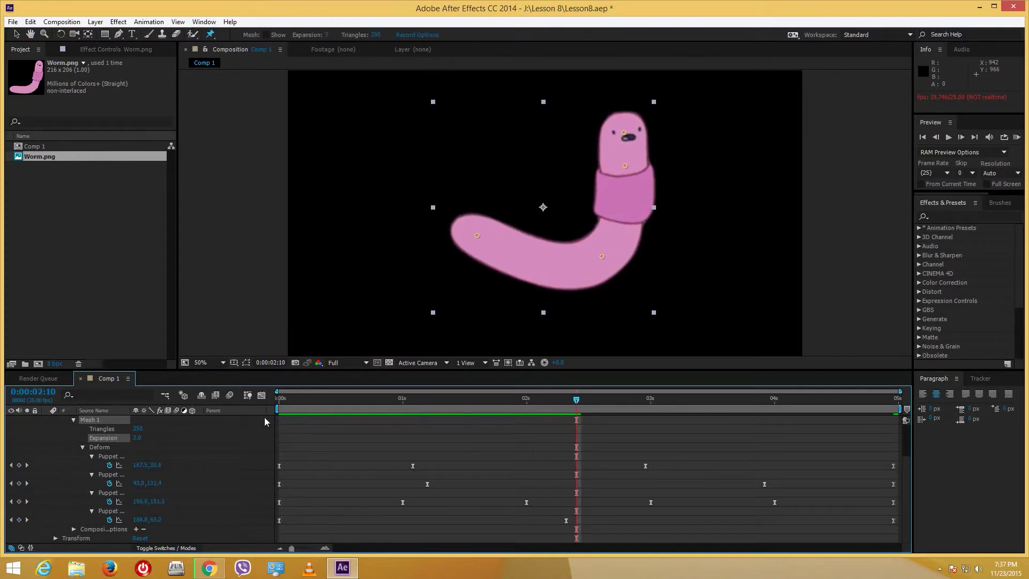
pyautogui.press('space')
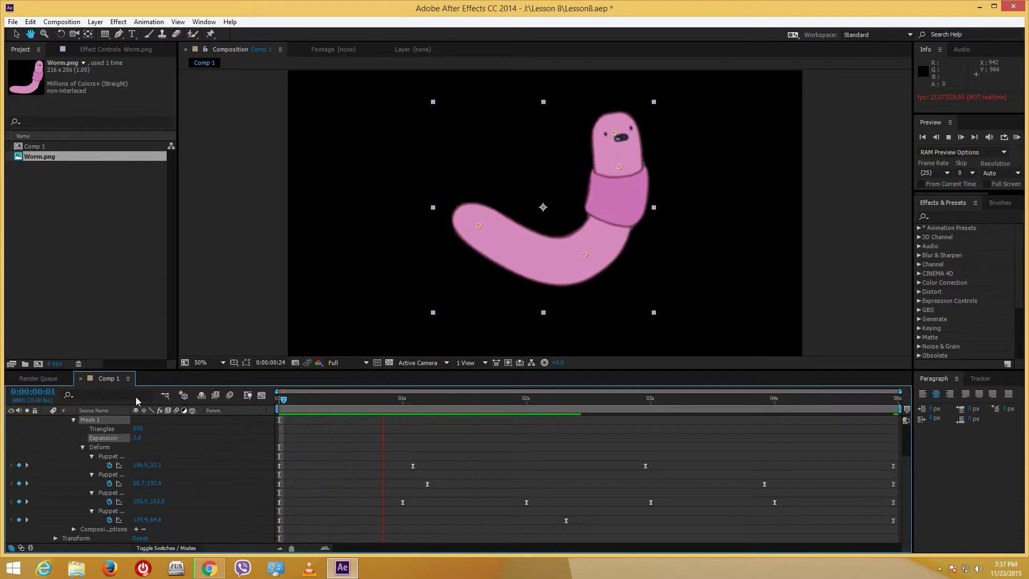
pyautogui.press('space')
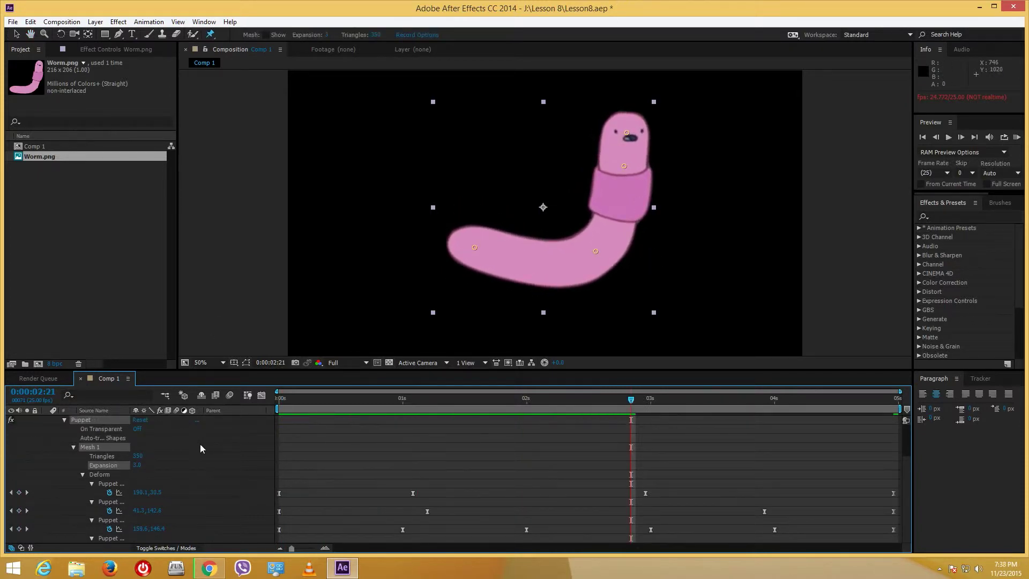
# Collapse the Worm.png layer's properties and scale the worm down proportionally to about 142% with the Selection Tool
pyautogui.scroll(3, 201, 444)
pyautogui.click(46, 420)
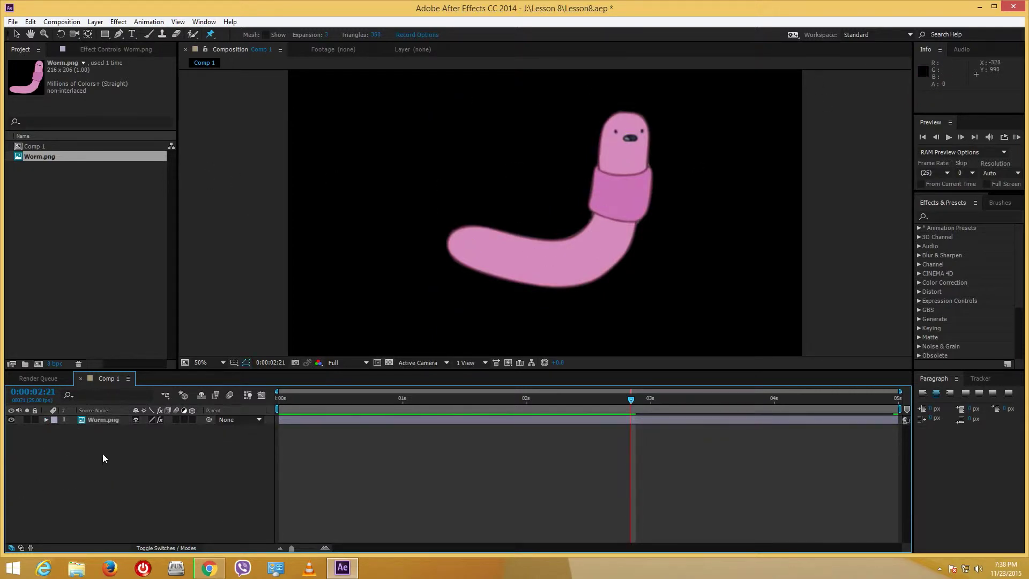
pyautogui.click(101, 419)
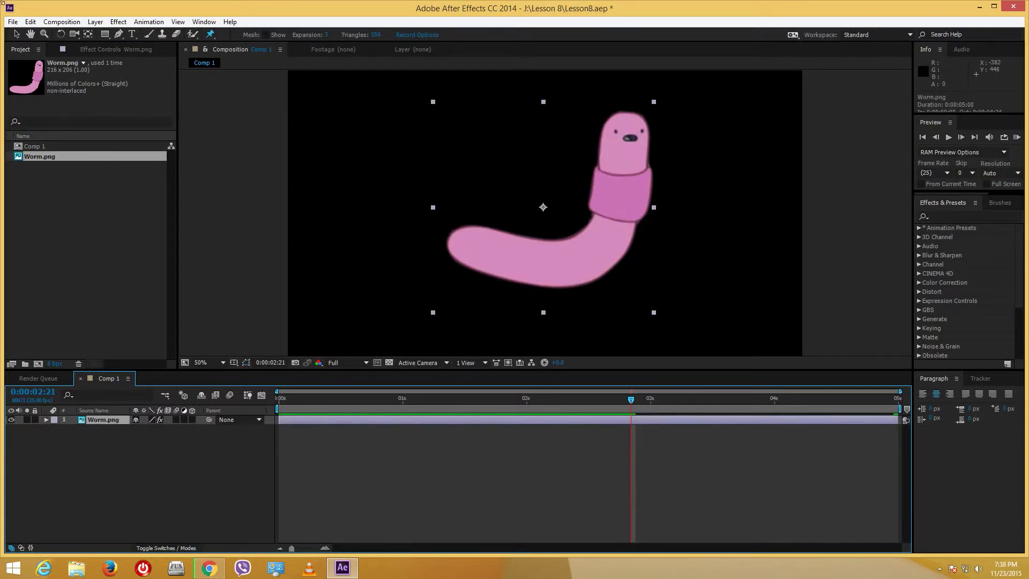
pyautogui.click(17, 34)
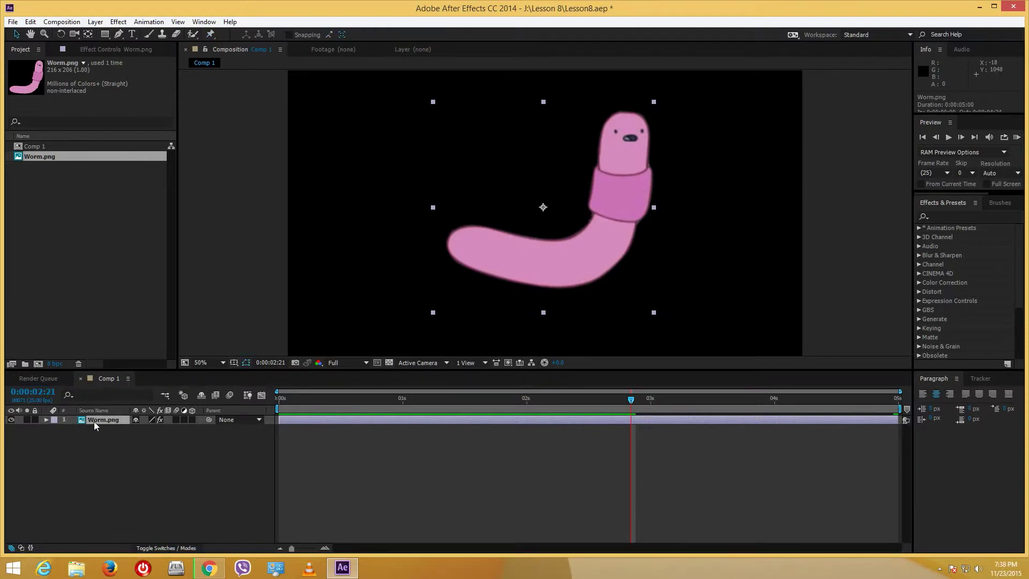
pyautogui.click(653, 107)
pyautogui.click(642, 133)
pyautogui.moveTo(654, 102); pyautogui.dragTo(585, 168)
# Place the worm at the composition's left edge, at about 188.5, 510.4, and start Position and Scale keyframing at 0 s
pyautogui.moveTo(492, 398); pyautogui.dragTo(571, 398)
pyautogui.press('space')
pyautogui.moveTo(556, 189); pyautogui.dragTo(351, 187)
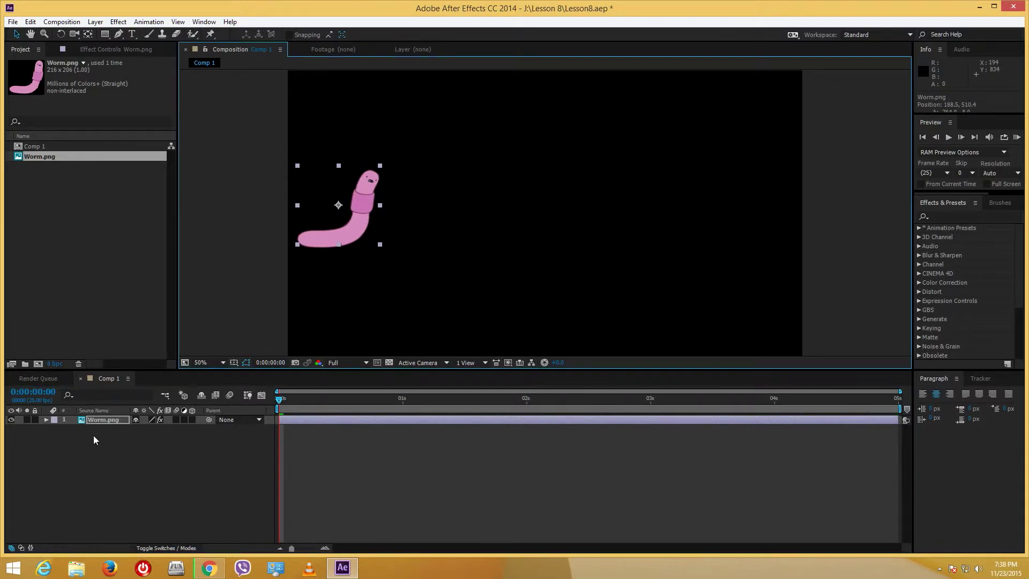
pyautogui.press('p')
pyautogui.click(72, 429)
pyautogui.press('s')
pyautogui.click(74, 428)
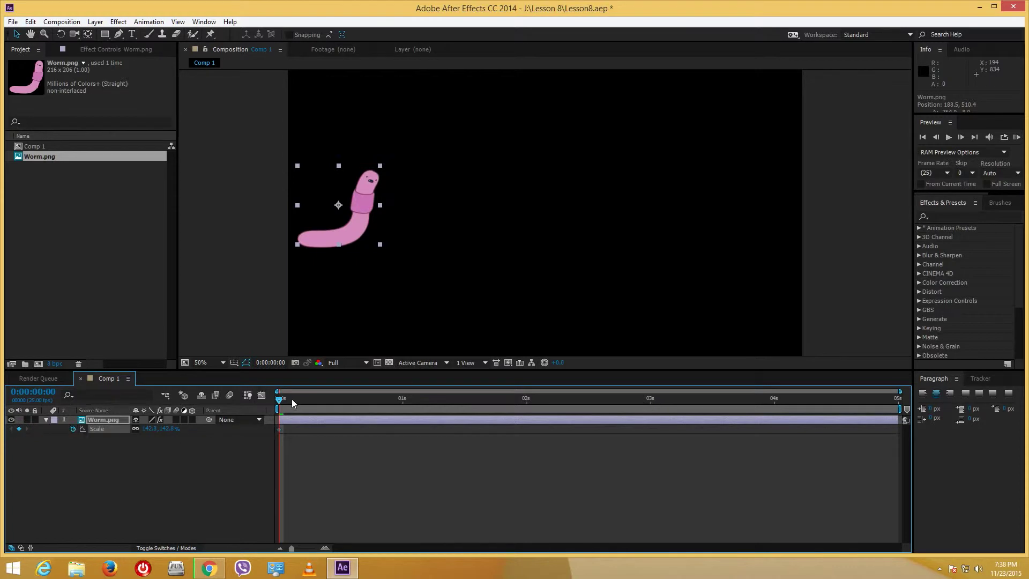
# At 0:00:04:24, move the worm straight across to the composition's right side and enlarge it
pyautogui.moveTo(280, 400); pyautogui.dragTo(910, 399)
pyautogui.moveTo(368, 202); pyautogui.dragTo(744, 199)
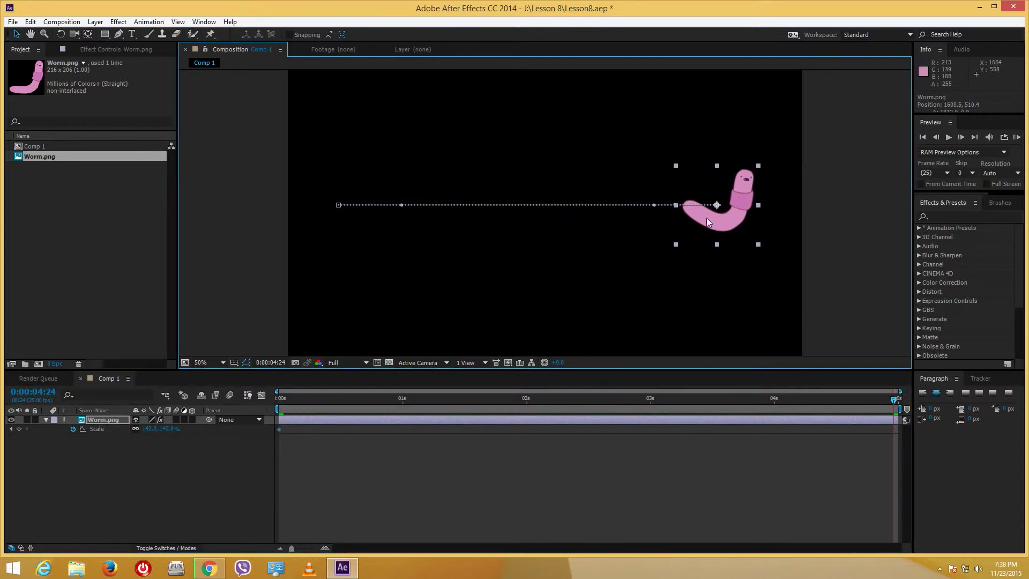
pyautogui.press('p')
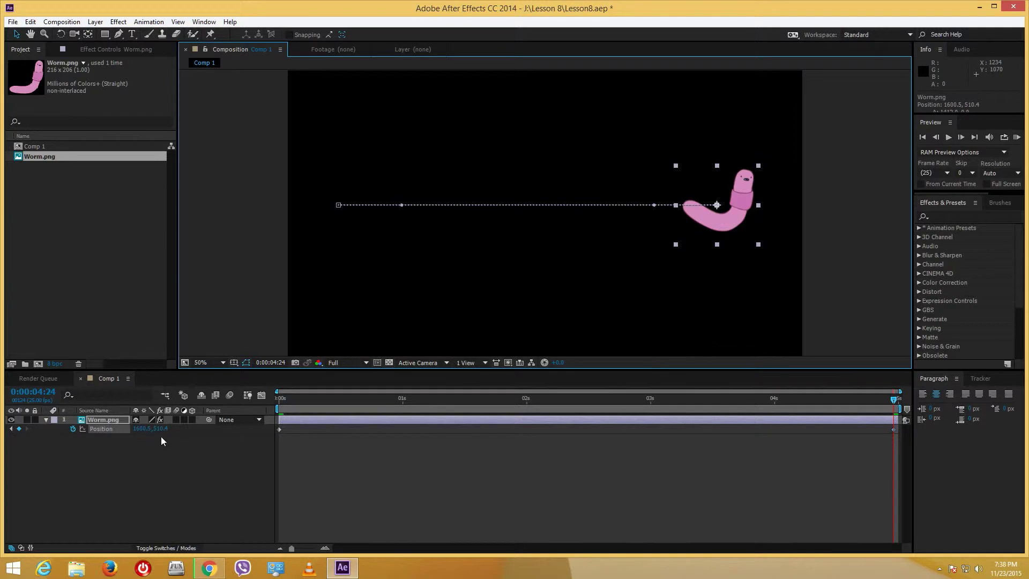
pyautogui.press('s')
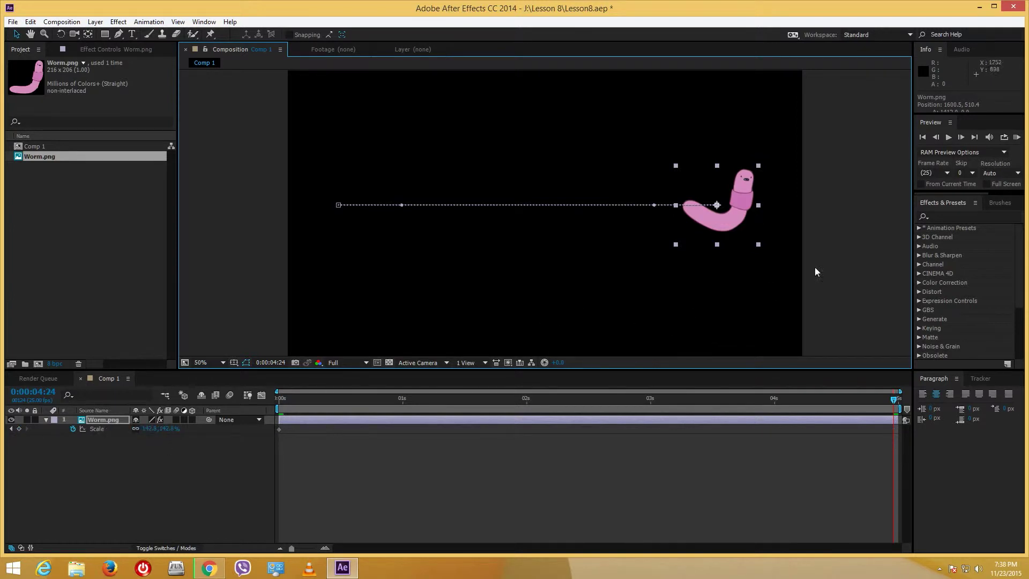
pyautogui.moveTo(759, 249); pyautogui.dragTo(782, 266)
pyautogui.moveTo(893, 400)
pyautogui.mouseDown()
pyautogui.moveTo(326, 399)
pyautogui.moveTo(598, 409)
pyautogui.moveTo(900, 402)
pyautogui.mouseUp()
pyautogui.moveTo(783, 267); pyautogui.dragTo(808, 295)
pyautogui.moveTo(764, 227); pyautogui.dragTo(738, 216)
# Preview the worm's travel from the start of the composition, and select the first Scale keyframe
pyautogui.moveTo(894, 399); pyautogui.dragTo(384, 387)
pyautogui.press('space')
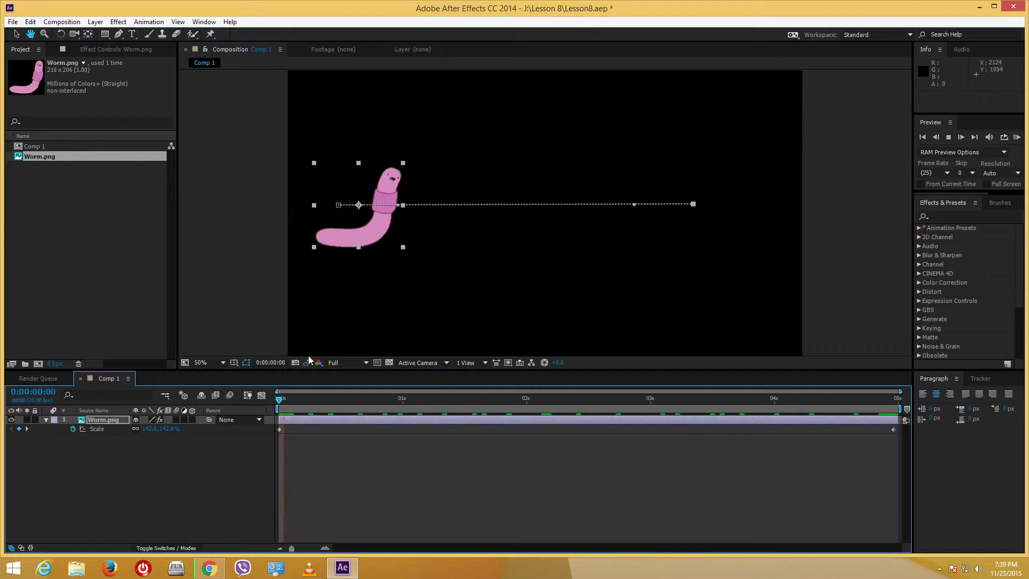
pyautogui.press('space')
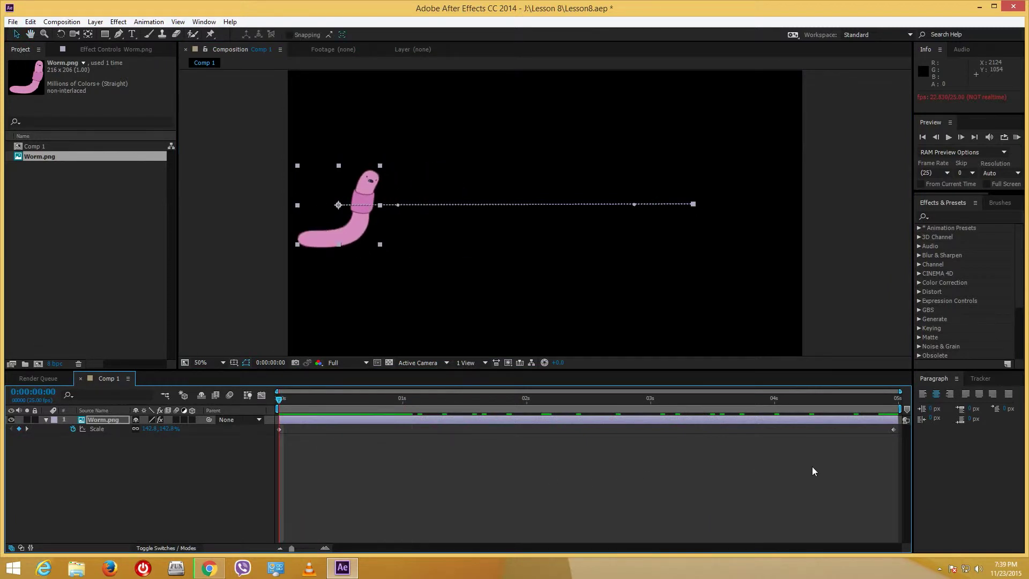
pyautogui.click(279, 429)
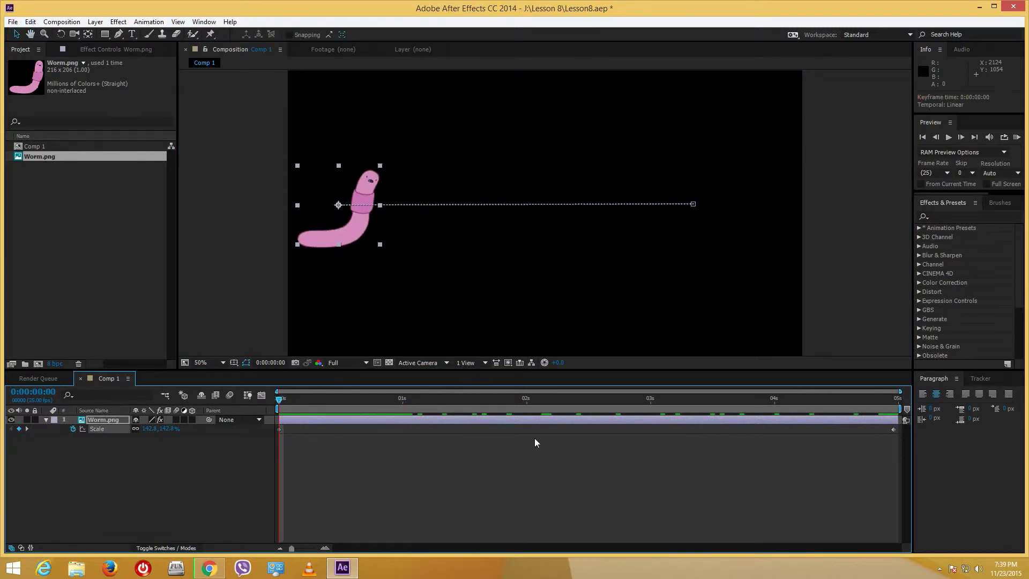
# Apply Easy Ease to the Worm.png layer's first and last Scale keyframes
pyautogui.rightClick(894, 432)
pyautogui.moveTo(931, 420)
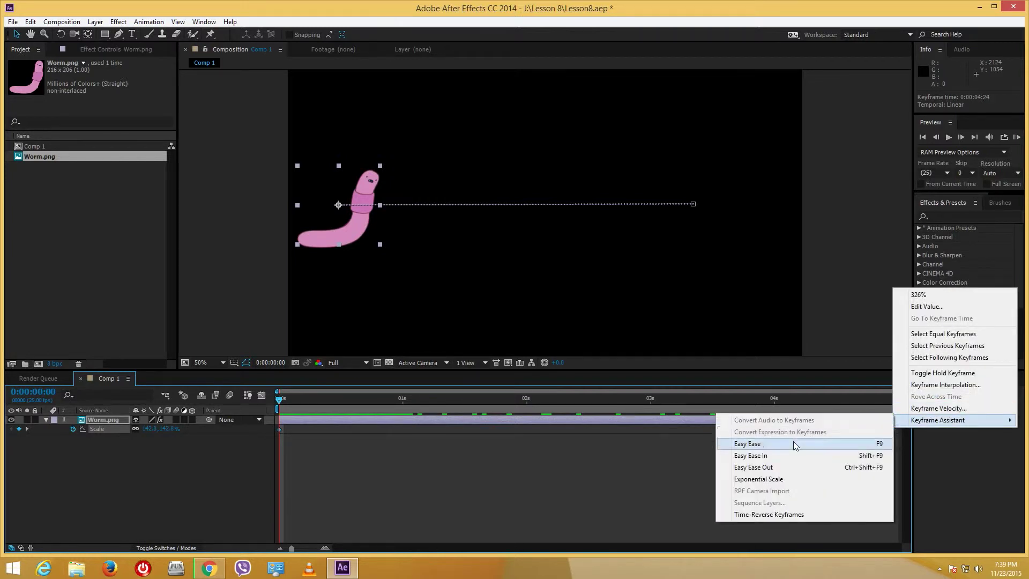
pyautogui.click(796, 444)
# Show the Worm.png layer's Position property and apply Easy Ease to its first and last keyframes
pyautogui.click(101, 419)
pyautogui.press('p')
pyautogui.click(279, 429)
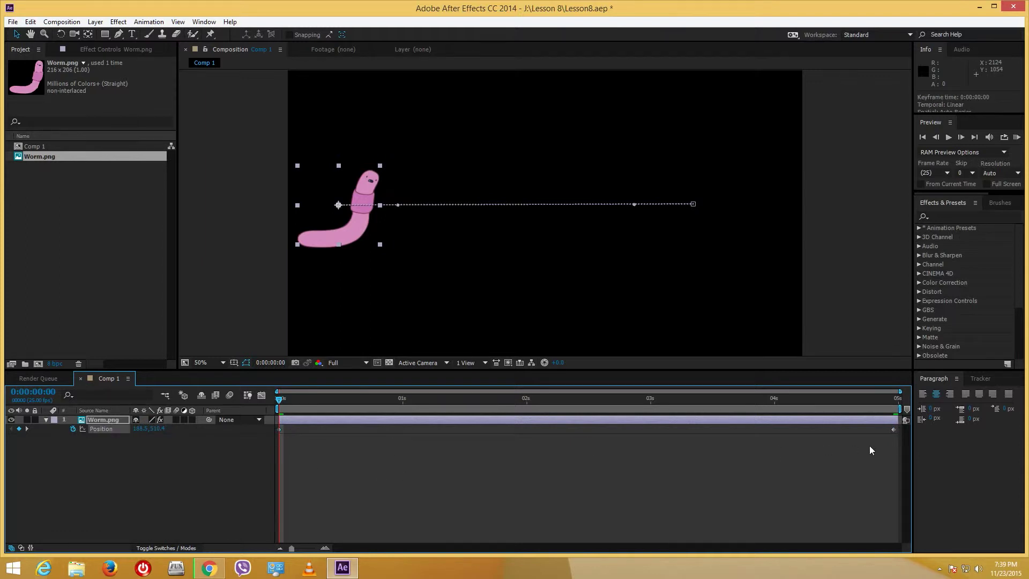
pyautogui.rightClick(893, 429)
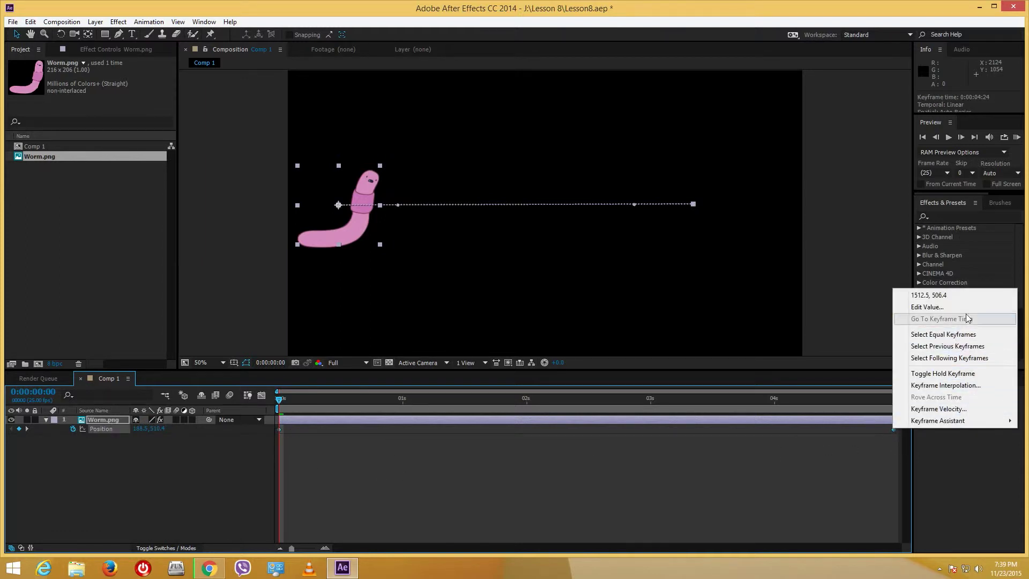
pyautogui.moveTo(945, 420)
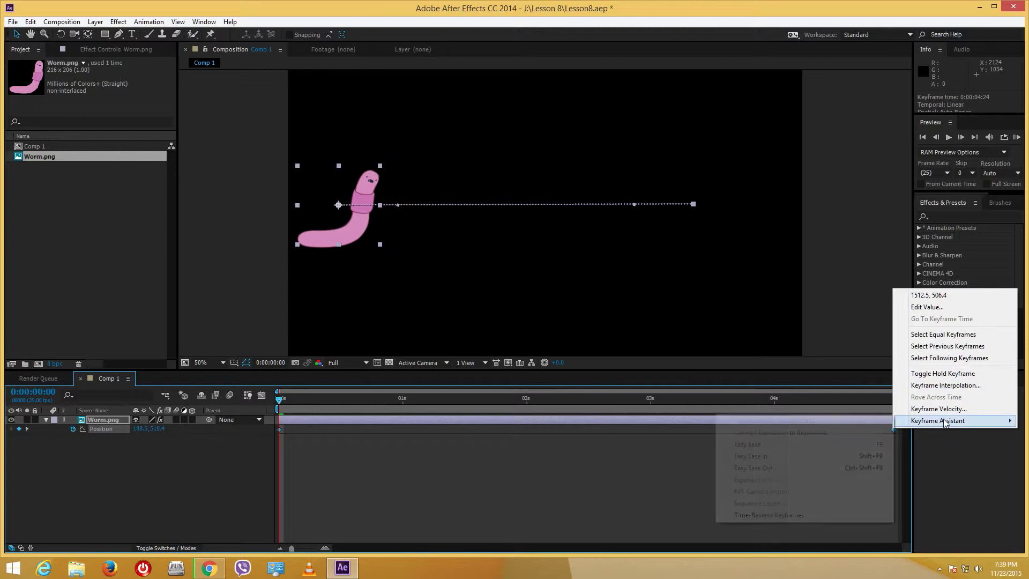
pyautogui.click(777, 448)
# Preview the worm's eased travel and enable motion blur for the composition
pyautogui.press('space')
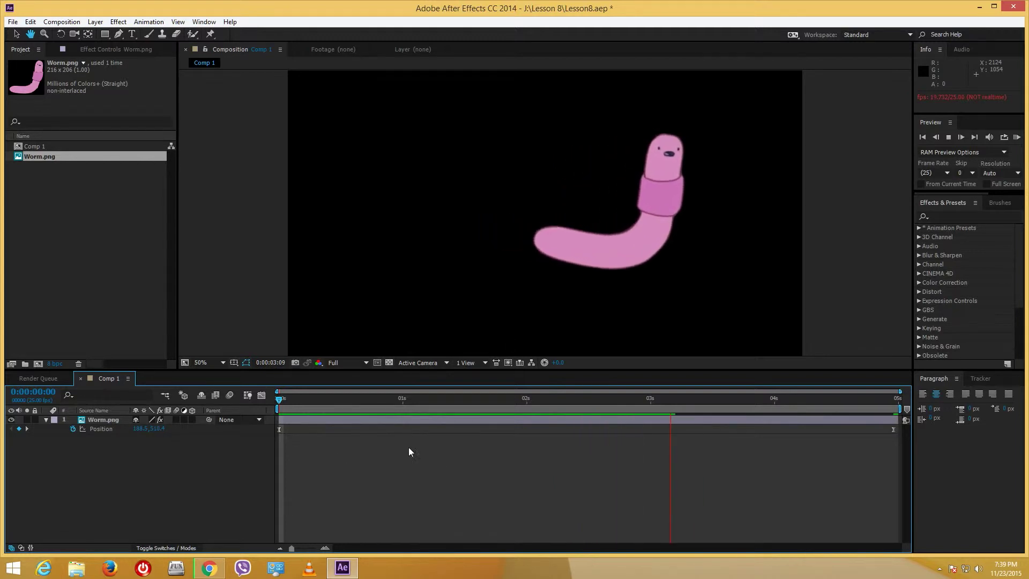
pyautogui.press('space')
pyautogui.click(231, 395)
pyautogui.press('space')
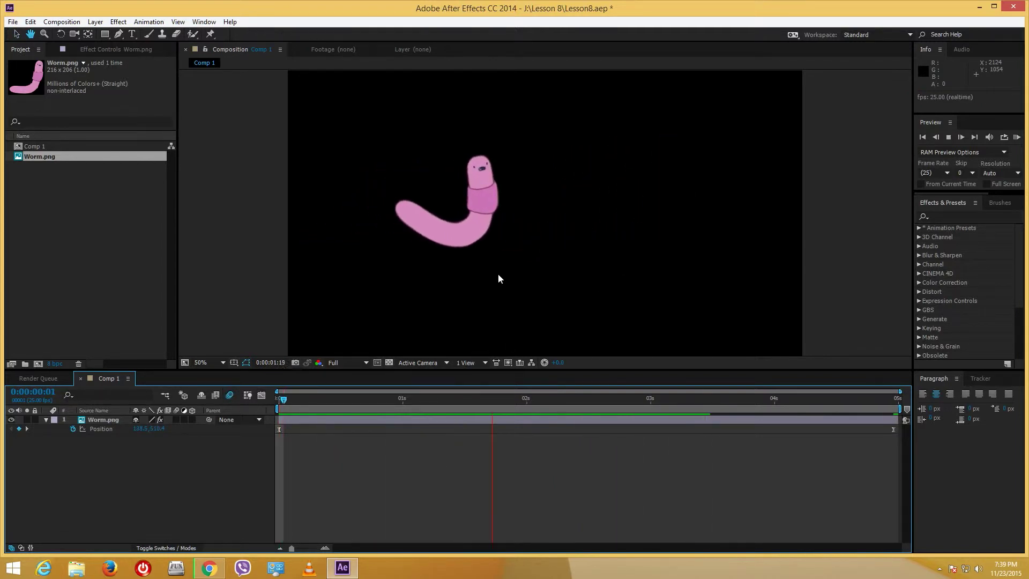
pyautogui.press('space')
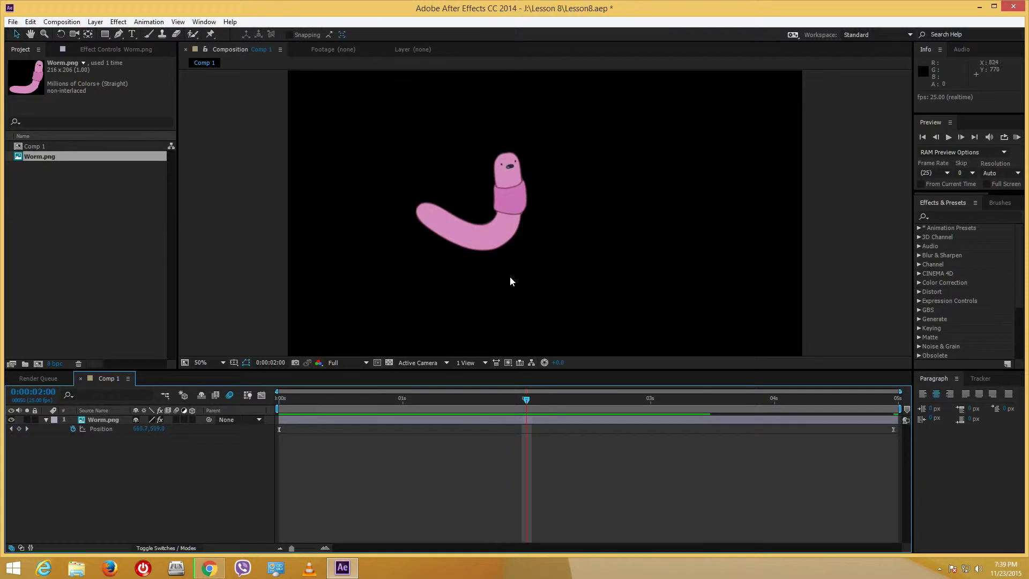
# Preview the worm with motion blur enabled on its layer, and switch the layer's motion blur back off
pyautogui.click(177, 420)
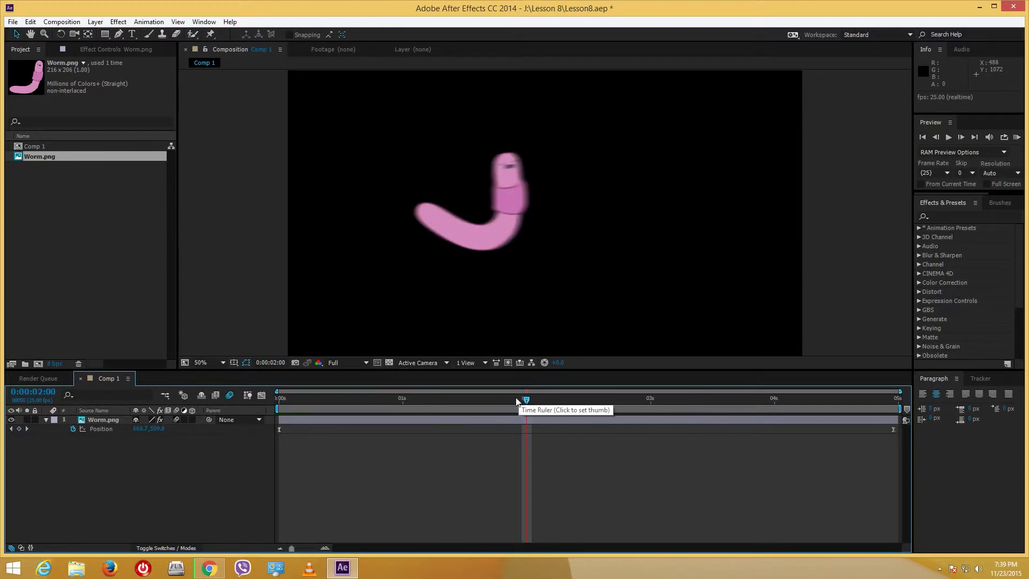
pyautogui.press('space')
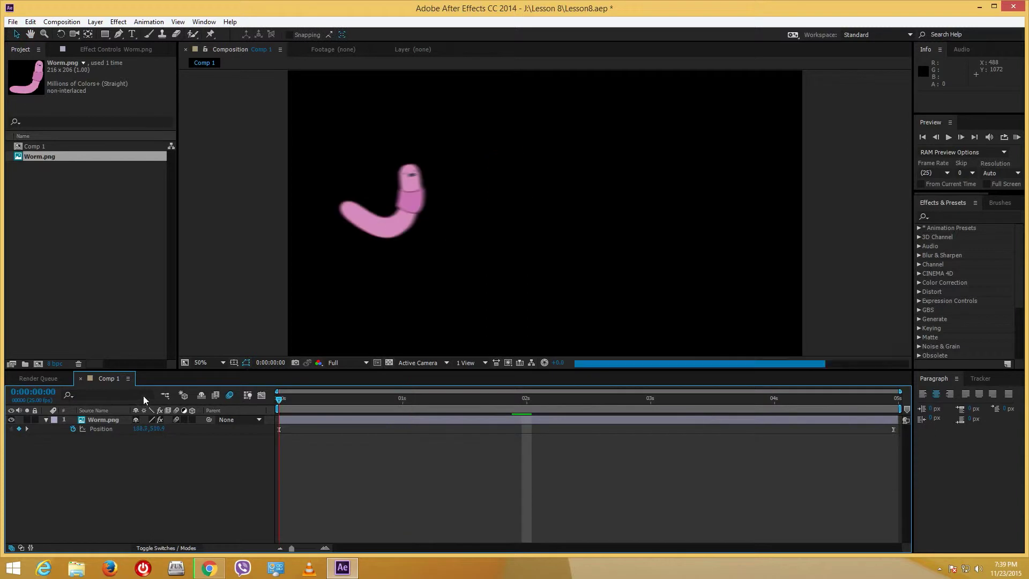
pyautogui.click(201, 395)
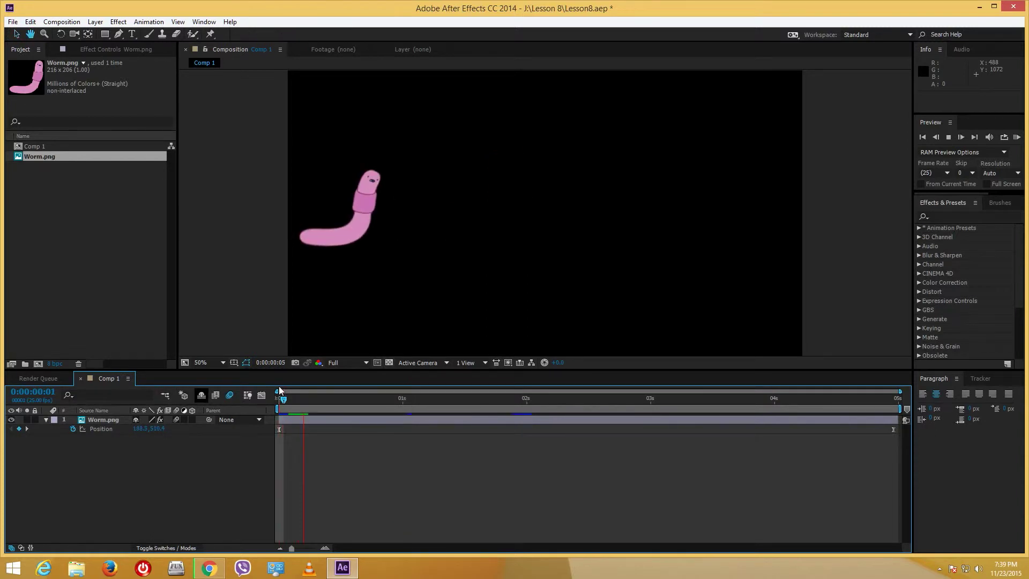
pyautogui.press('space')
pyautogui.click(177, 420)
pyautogui.press('space')
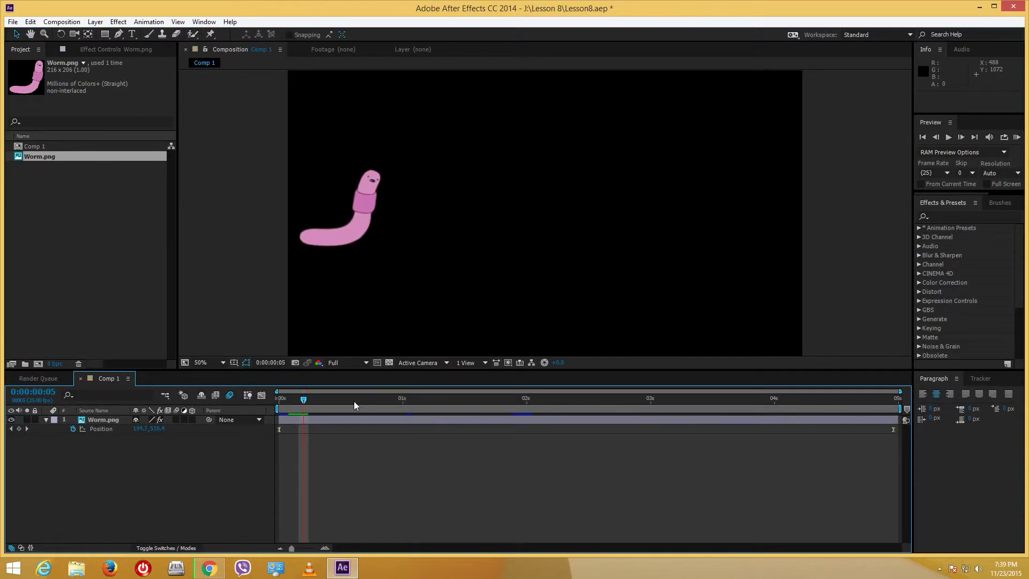
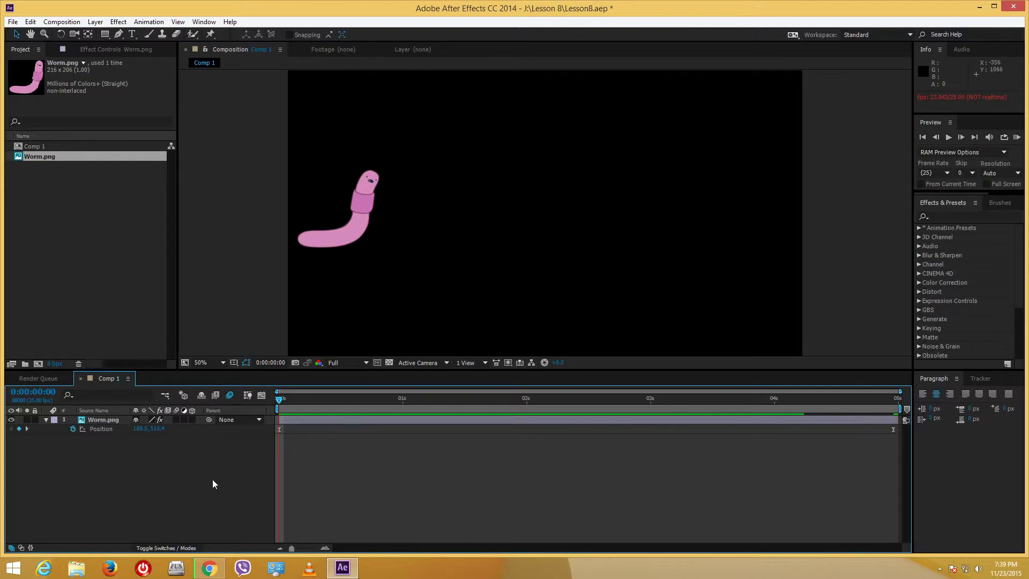
# Add a composition-sized solid in pale grey-turquoise #8BACA2 and place it beneath the Worm.png layer
pyautogui.rightClick(221, 504)
pyautogui.moveTo(294, 394)
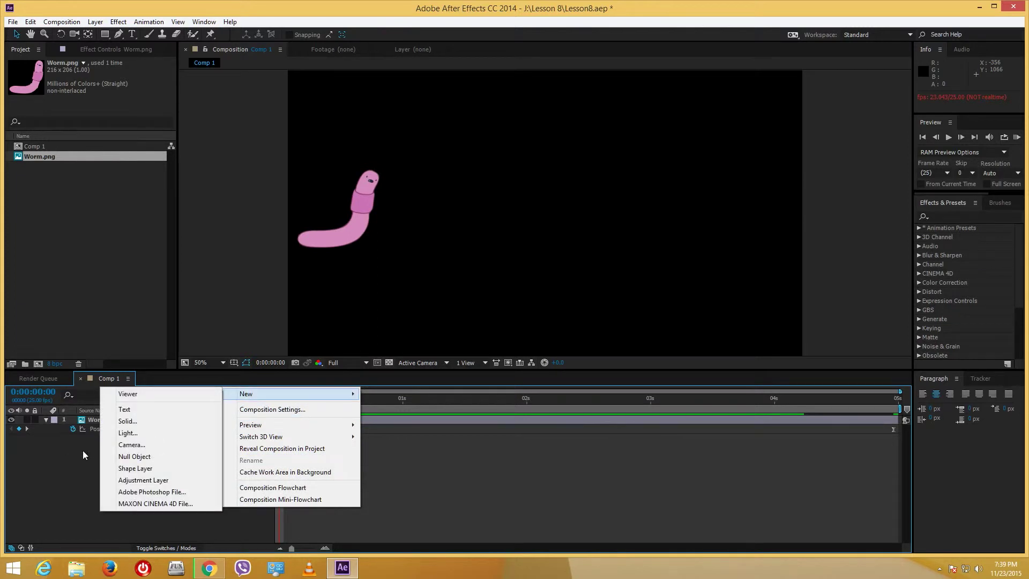
pyautogui.click(129, 421)
pyautogui.click(727, 279)
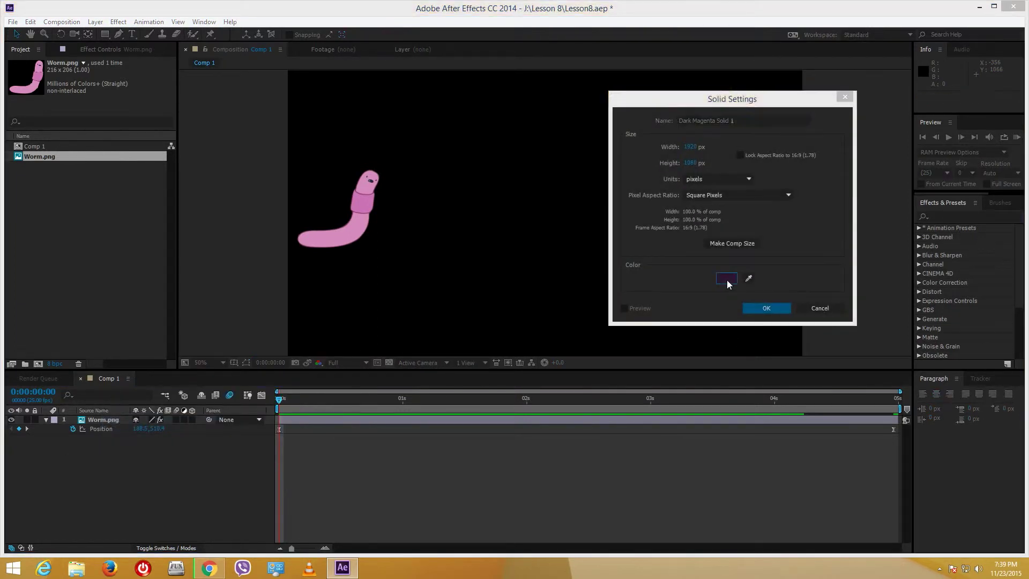
pyautogui.moveTo(509, 184)
pyautogui.mouseDown()
pyautogui.moveTo(441, 170)
pyautogui.moveTo(504, 164)
pyautogui.mouseUp()
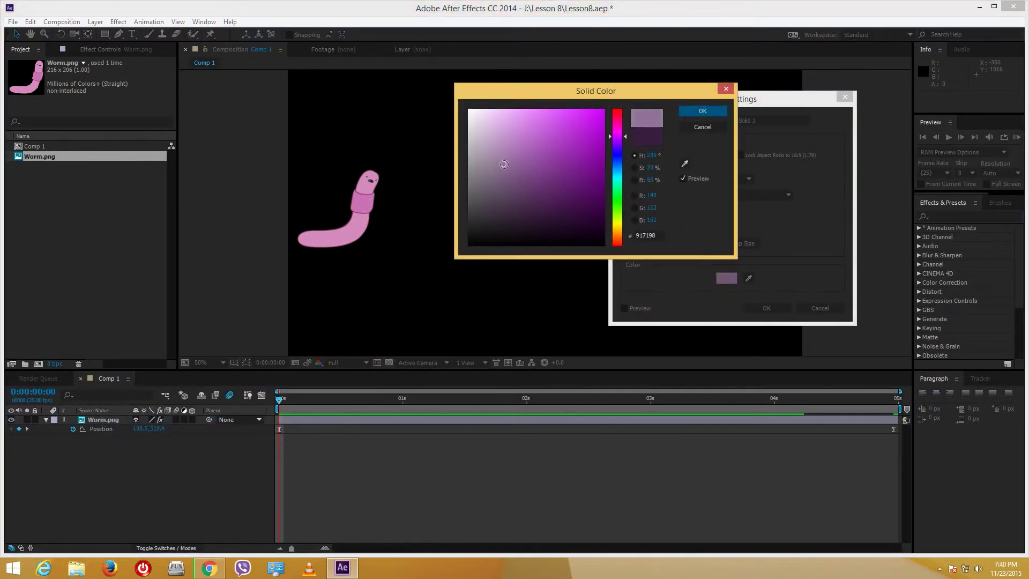
pyautogui.moveTo(618, 196)
pyautogui.mouseDown()
pyautogui.moveTo(617, 173)
pyautogui.moveTo(618, 185)
pyautogui.mouseUp()
pyautogui.click(504, 185)
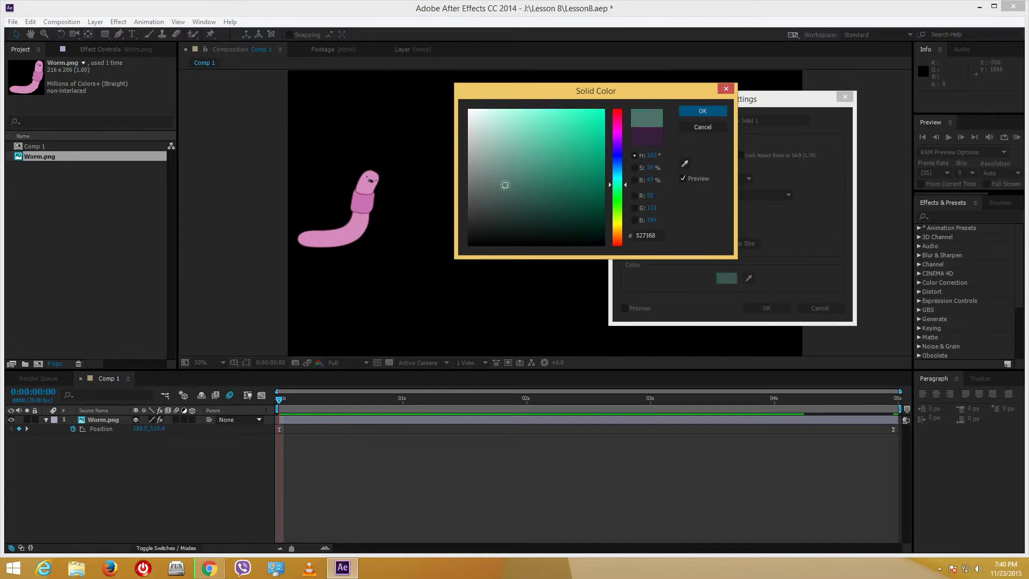
pyautogui.moveTo(505, 184)
pyautogui.mouseDown()
pyautogui.moveTo(472, 194)
pyautogui.moveTo(481, 156)
pyautogui.moveTo(494, 153)
pyautogui.mouseUp()
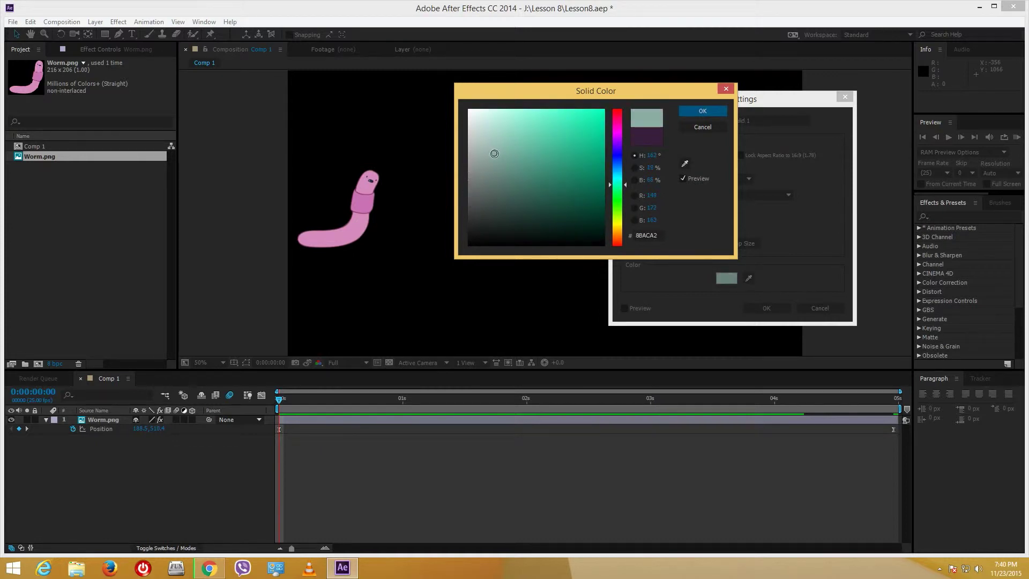
pyautogui.click(704, 113)
pyautogui.click(756, 313)
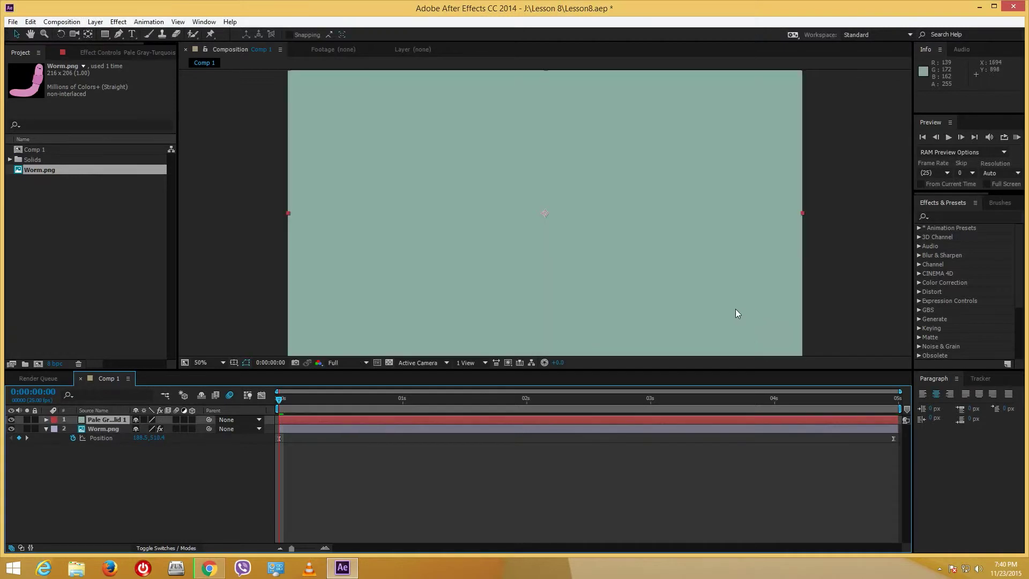
pyautogui.moveTo(108, 420); pyautogui.dragTo(117, 437)
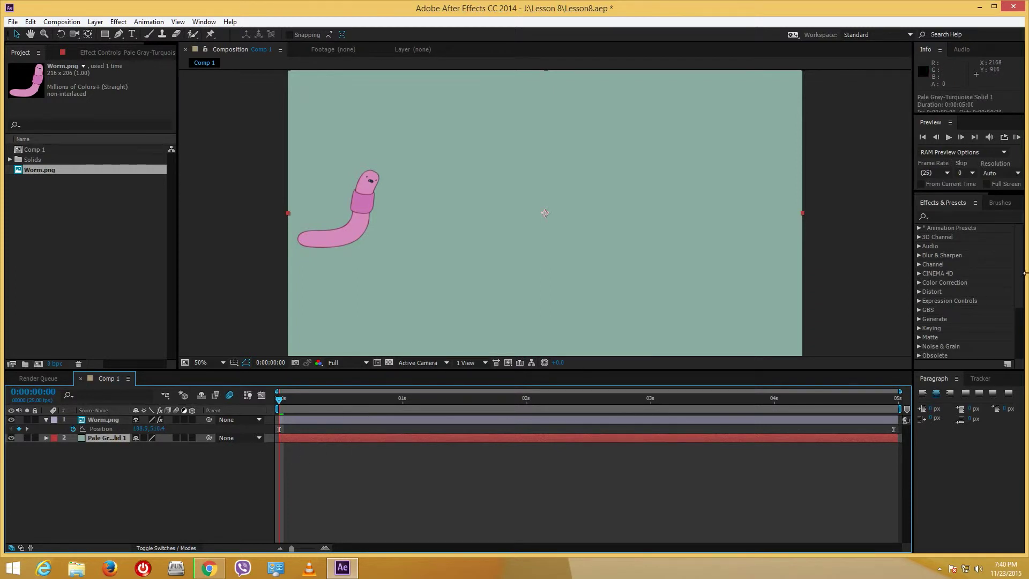
# Apply the Silk preset from the Backgrounds animation presets to the solid and preview the moving background
pyautogui.click(919, 228)
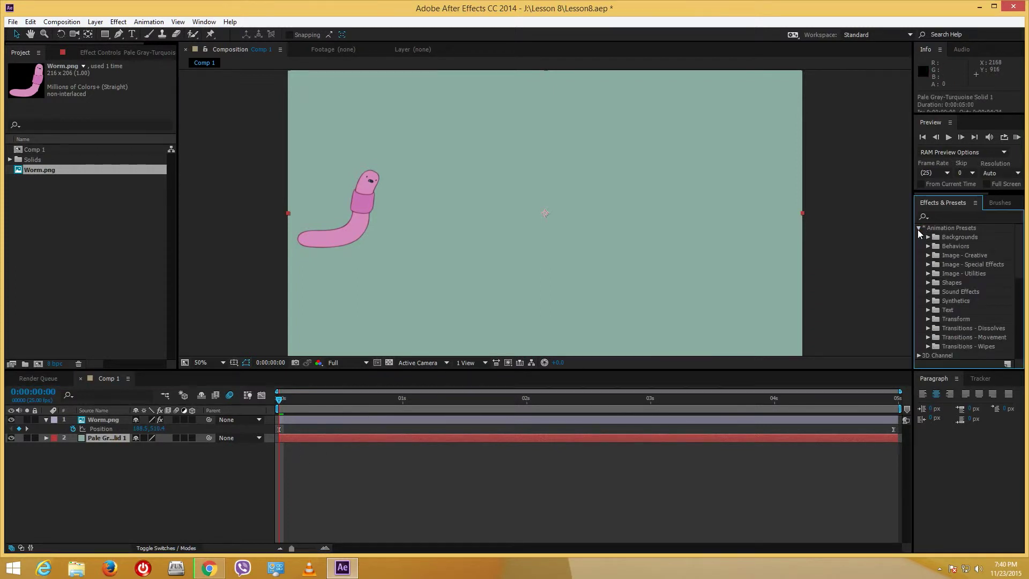
pyautogui.click(928, 237)
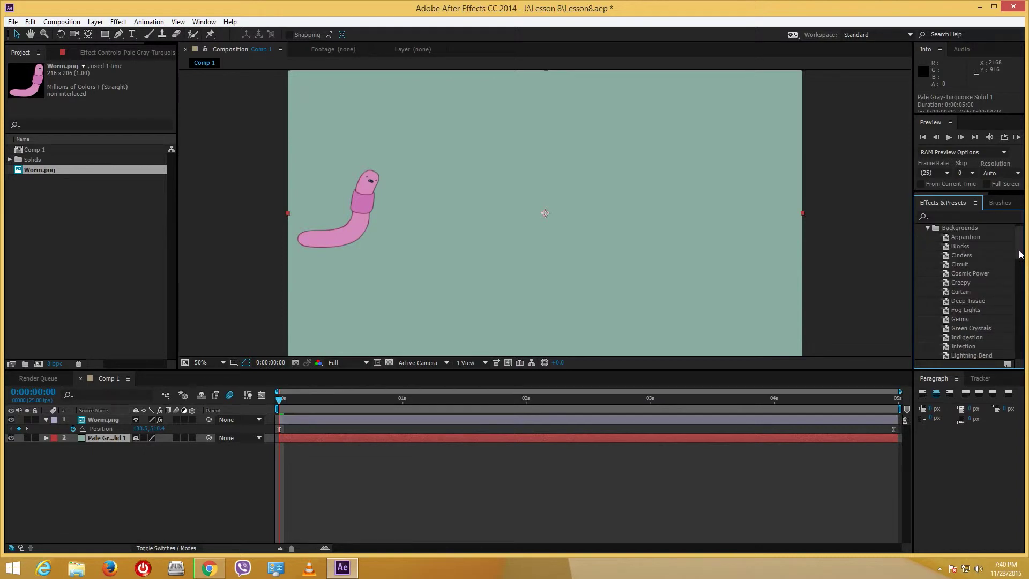
pyautogui.moveTo(1020, 254); pyautogui.dragTo(1020, 282)
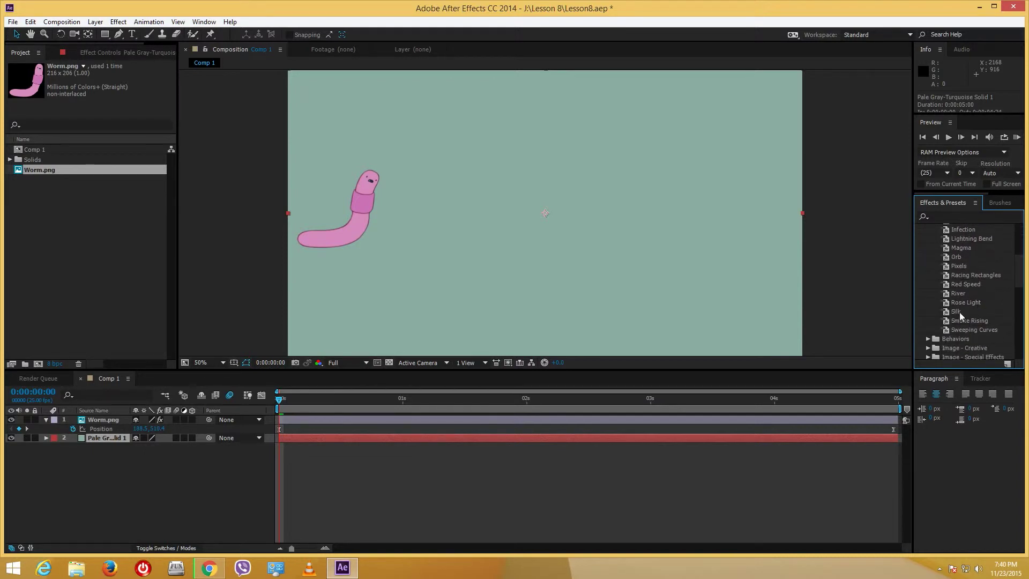
pyautogui.moveTo(953, 313); pyautogui.dragTo(124, 440)
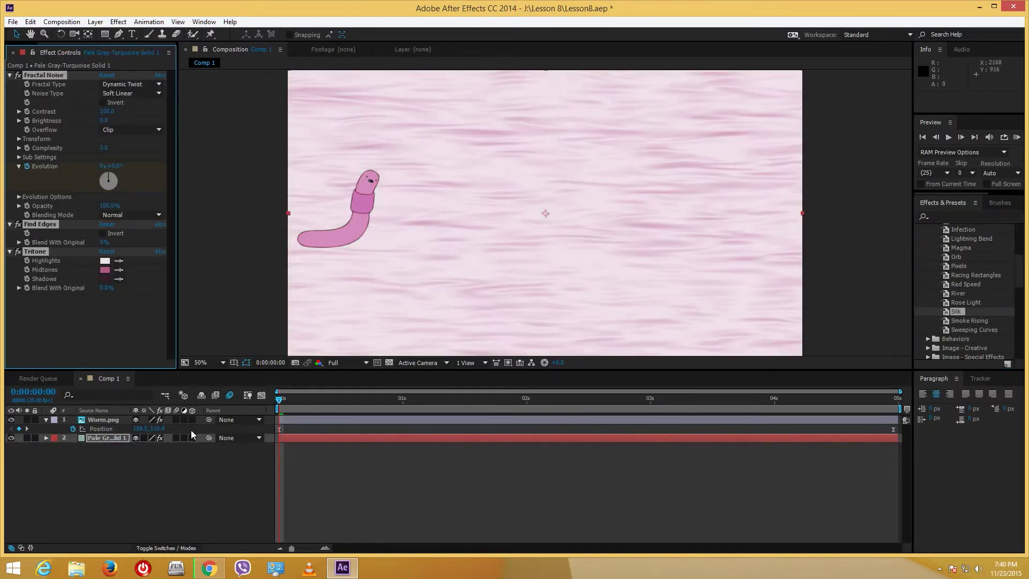
pyautogui.press('h')
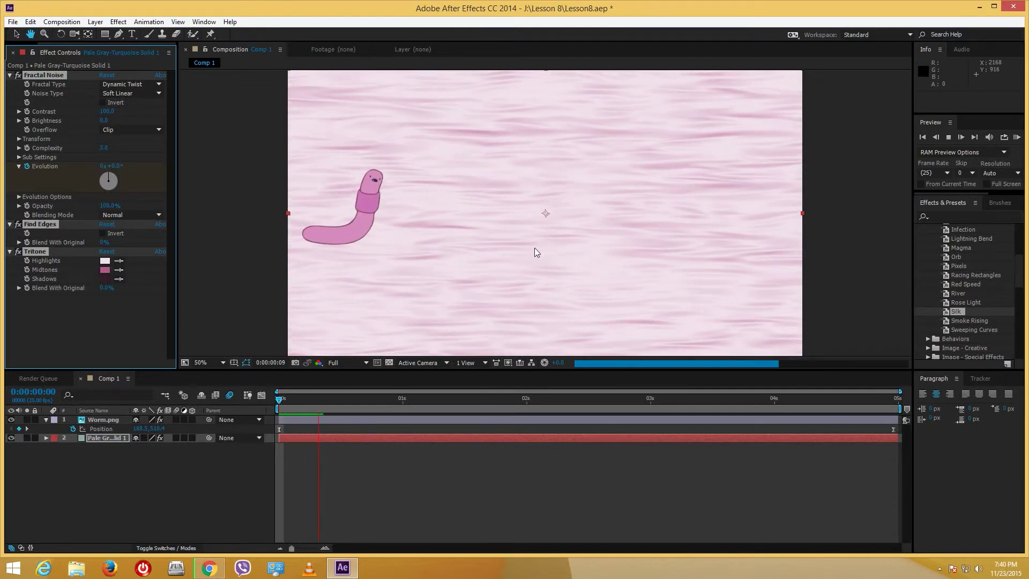
pyautogui.press('v')
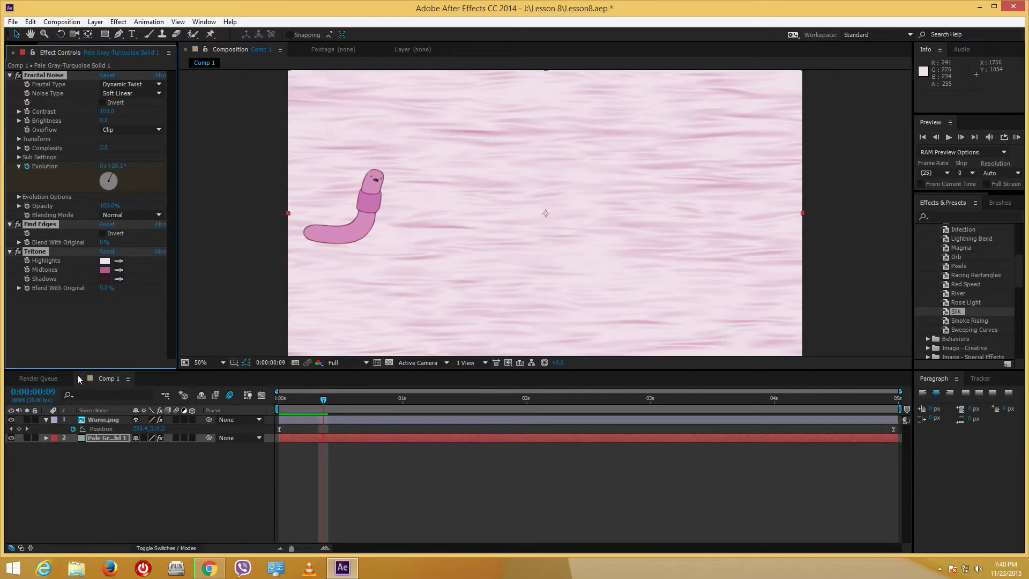
# Set the Highlights colour of the solid's Tritone effect to light blue #B8CCFF
pyautogui.click(105, 261)
pyautogui.moveTo(559, 224); pyautogui.dragTo(482, 111)
pyautogui.moveTo(618, 182); pyautogui.dragTo(622, 161)
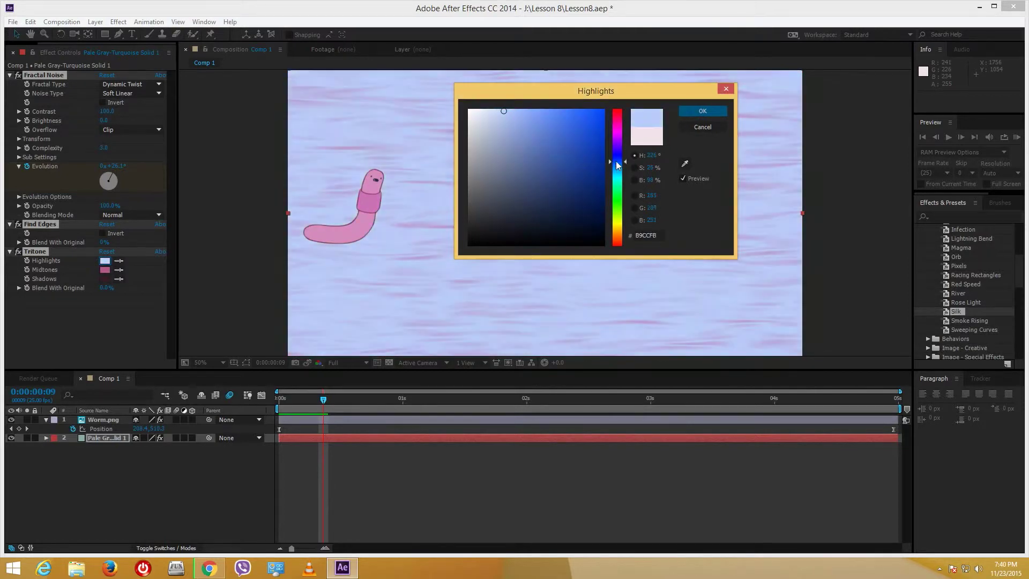
pyautogui.click(555, 143)
pyautogui.moveTo(555, 143); pyautogui.dragTo(506, 91)
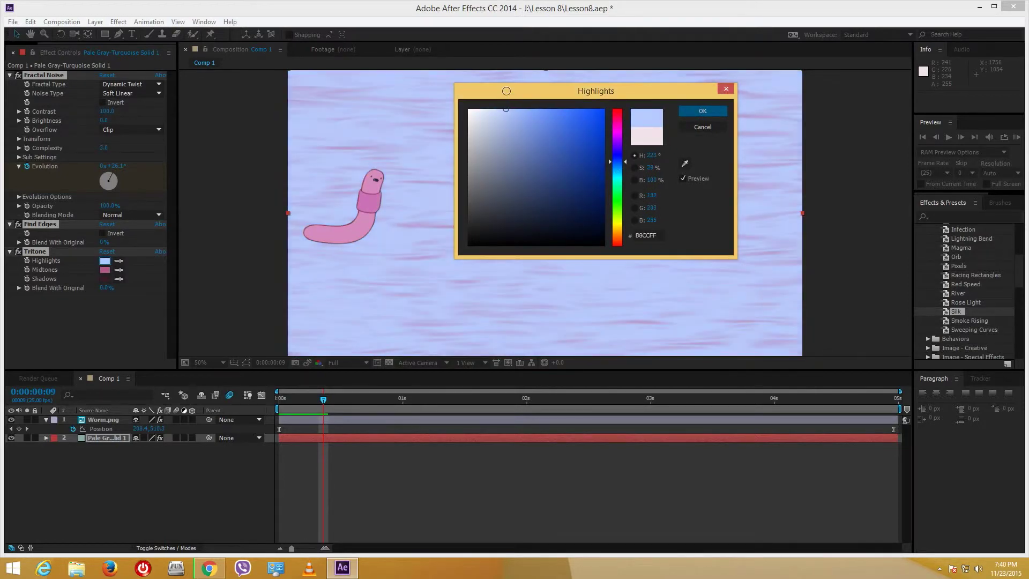
pyautogui.click(703, 111)
pyautogui.press('s')
pyautogui.press('s')
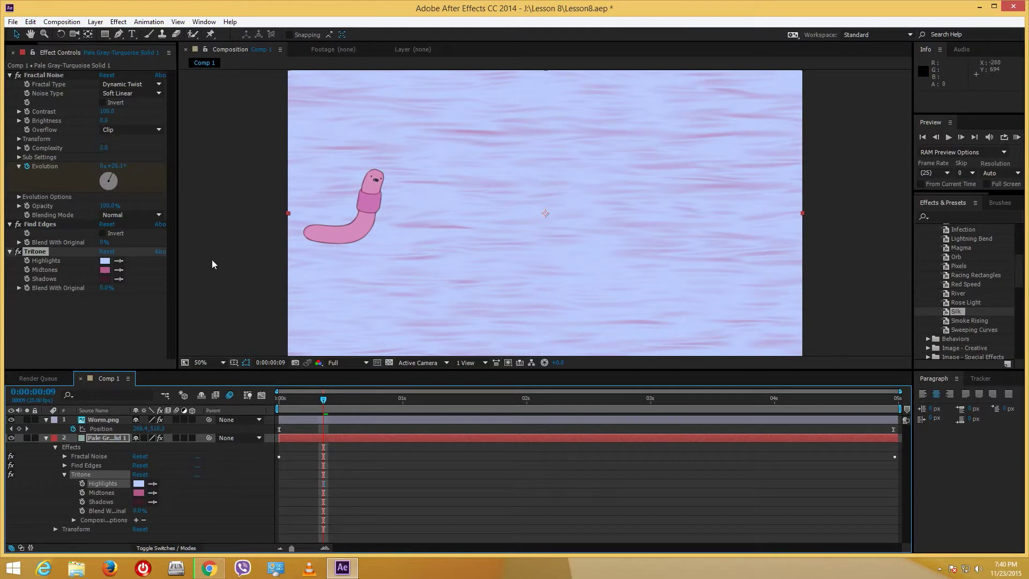
# Set the Tritone effect's Midtones colour to #3E2633 and its Shadows colour to a dark teal
pyautogui.click(104, 270)
pyautogui.moveTo(514, 193)
pyautogui.mouseDown()
pyautogui.moveTo(524, 184)
pyautogui.moveTo(483, 146)
pyautogui.moveTo(521, 213)
pyautogui.mouseUp()
pyautogui.click(702, 110)
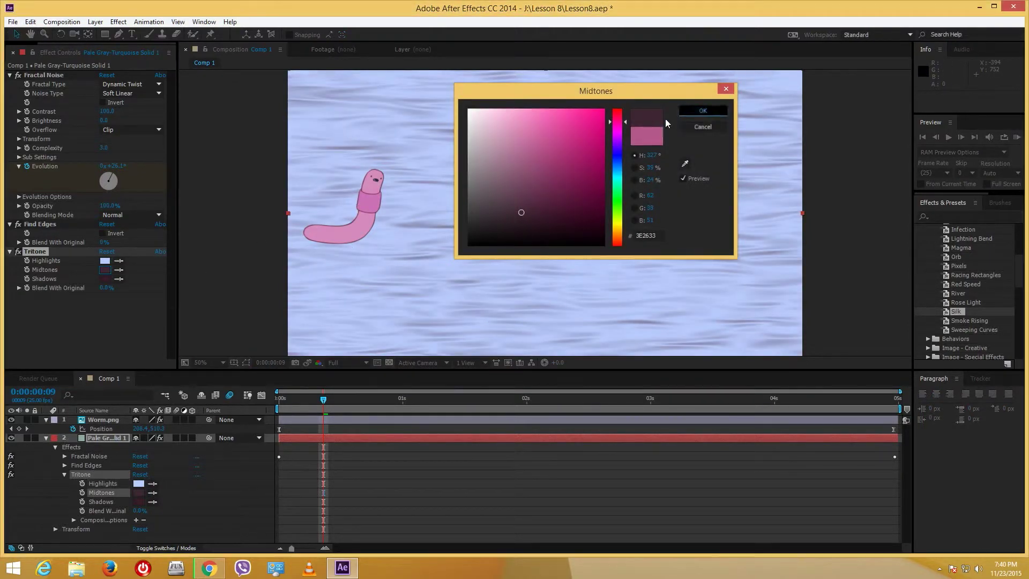
pyautogui.click(105, 279)
pyautogui.moveTo(501, 219)
pyautogui.mouseDown()
pyautogui.moveTo(563, 207)
pyautogui.moveTo(547, 202)
pyautogui.mouseUp()
pyautogui.moveTo(619, 206)
pyautogui.mouseDown()
pyautogui.moveTo(618, 175)
pyautogui.moveTo(601, 220)
pyautogui.moveTo(604, 212)
pyautogui.mouseUp()
pyautogui.click(702, 110)
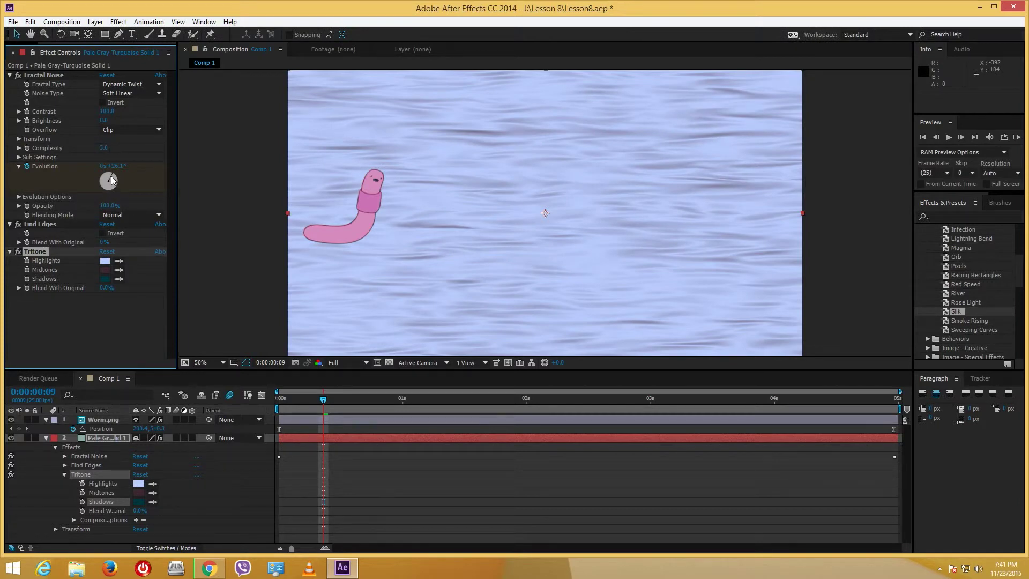
# Try different Evolution angles for the solid's Fractal Noise at 0:00:00:09, undoing each change
pyautogui.moveTo(111, 176); pyautogui.dragTo(106, 206)
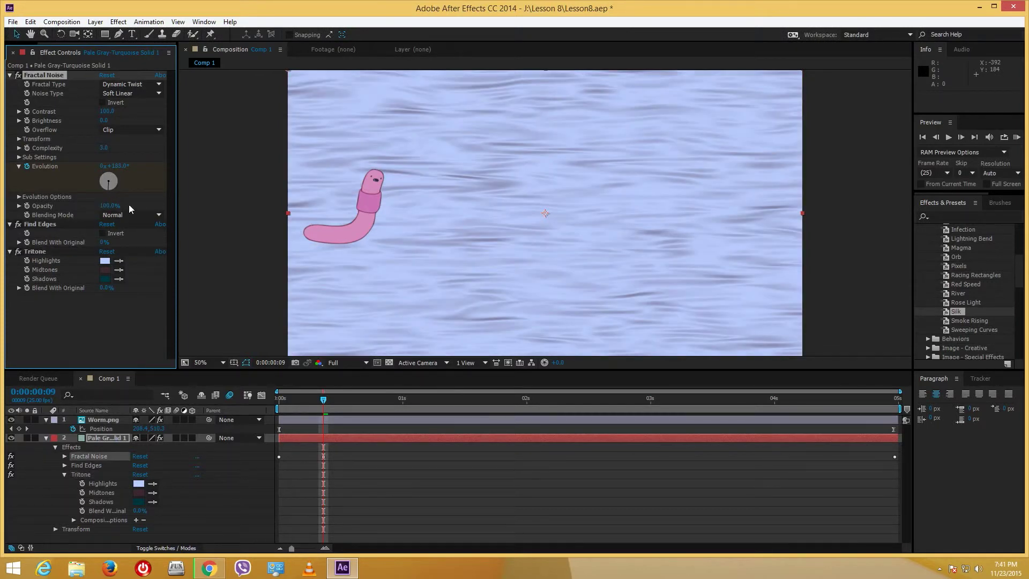
pyautogui.hotkey('ctrl', 'z')
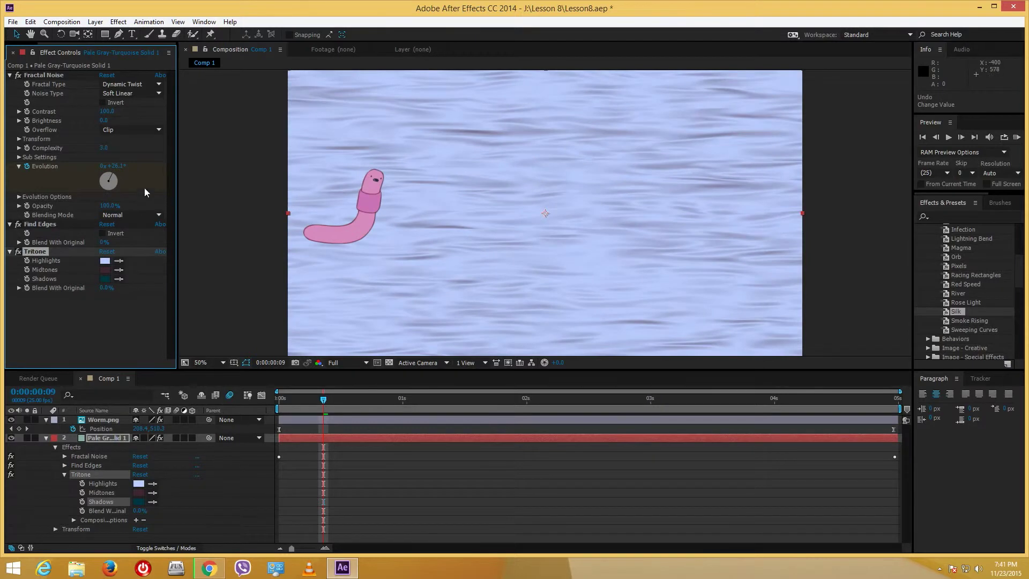
pyautogui.moveTo(114, 178); pyautogui.dragTo(121, 182)
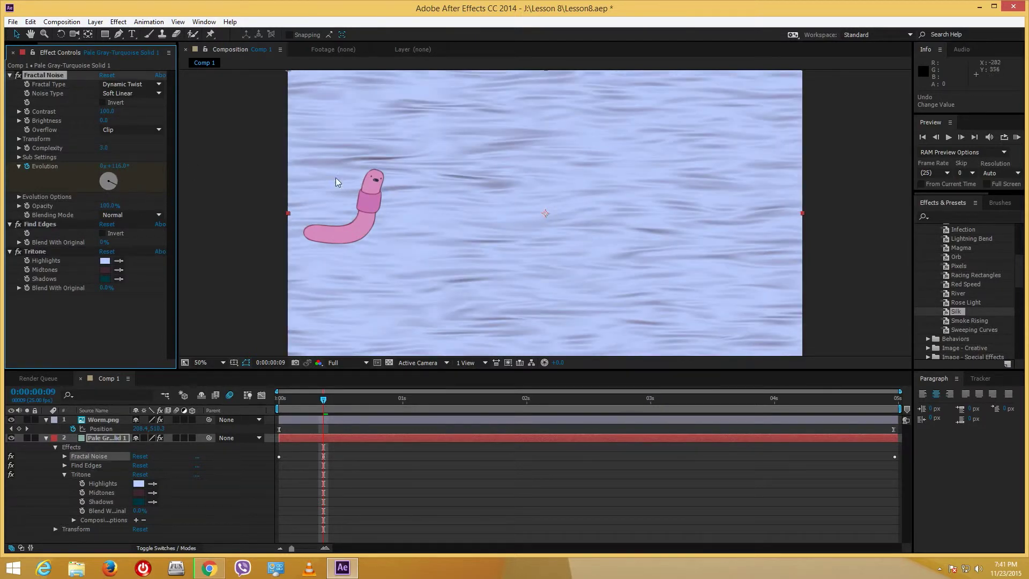
pyautogui.hotkey('ctrl', 'z')
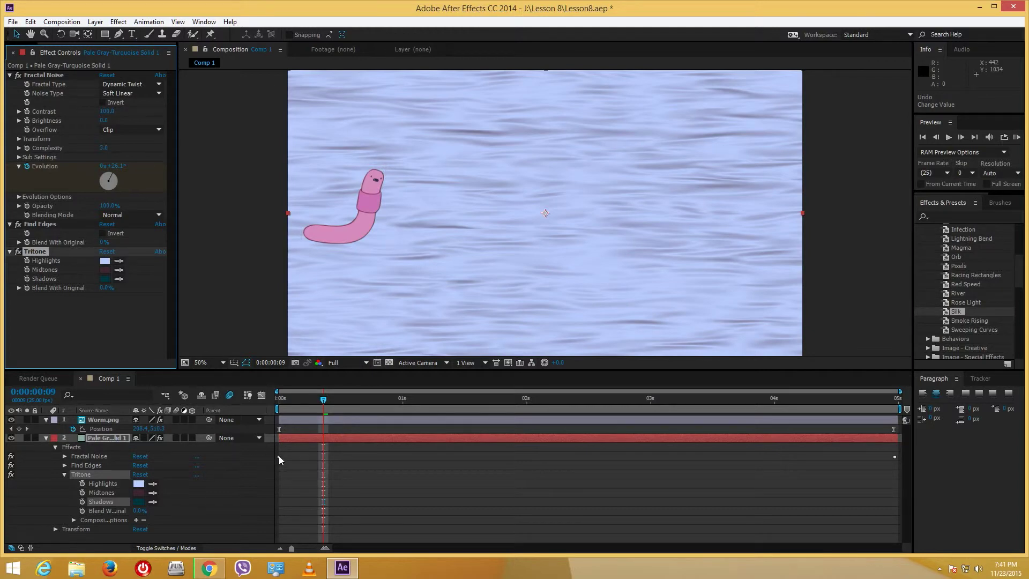
# Scrub forward to 0:00:04:19 to examine the background's movement behind the worm
pyautogui.moveTo(295, 401); pyautogui.dragTo(868, 406)
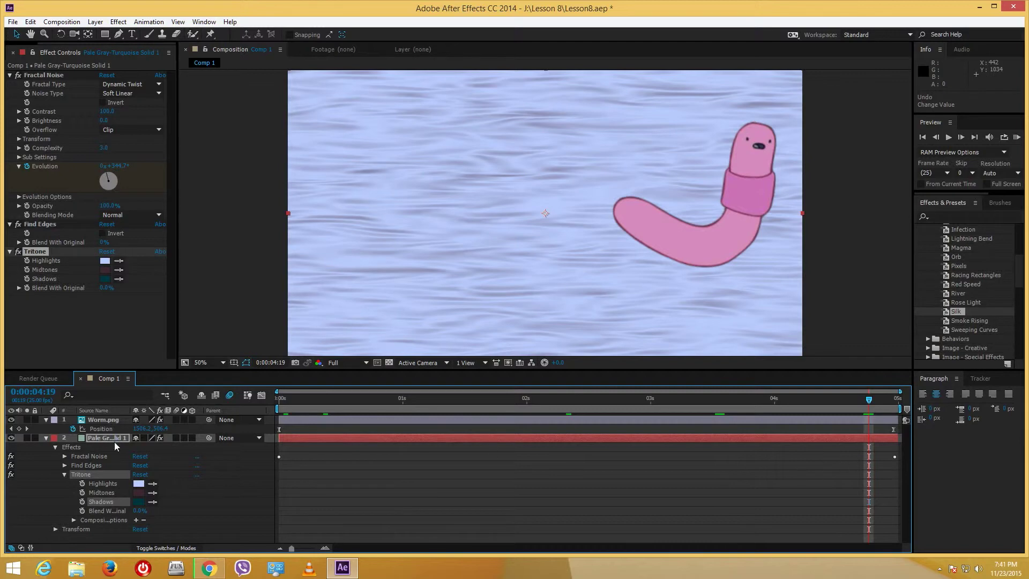
# Examine the solid's effect properties and Fractal Noise keyframes in the timeline, returning the playhead to 0:00:00:00
pyautogui.click(65, 465)
pyautogui.click(64, 456)
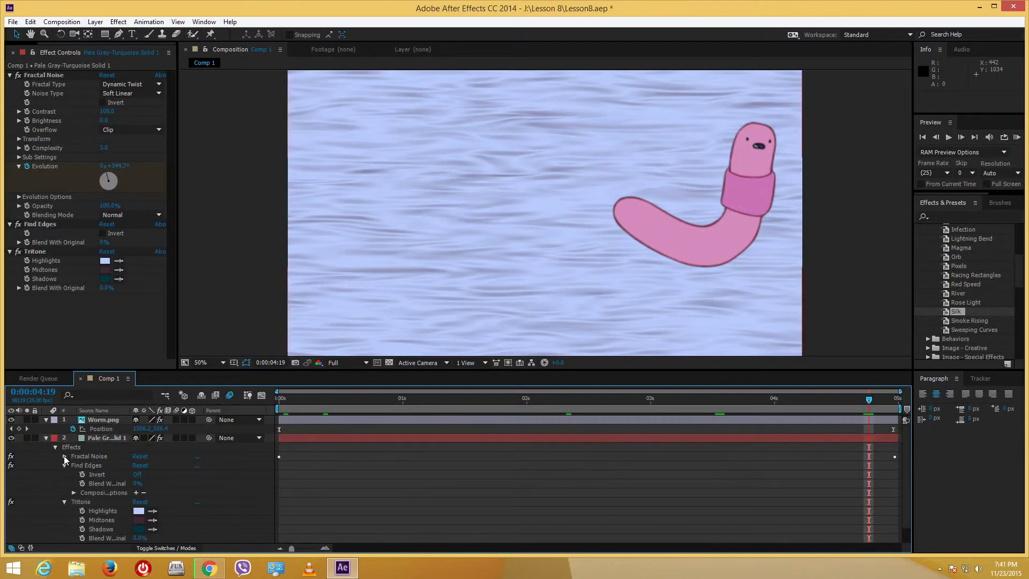
pyautogui.scroll(-2, 392, 469)
pyautogui.scroll(-6, 910, 480)
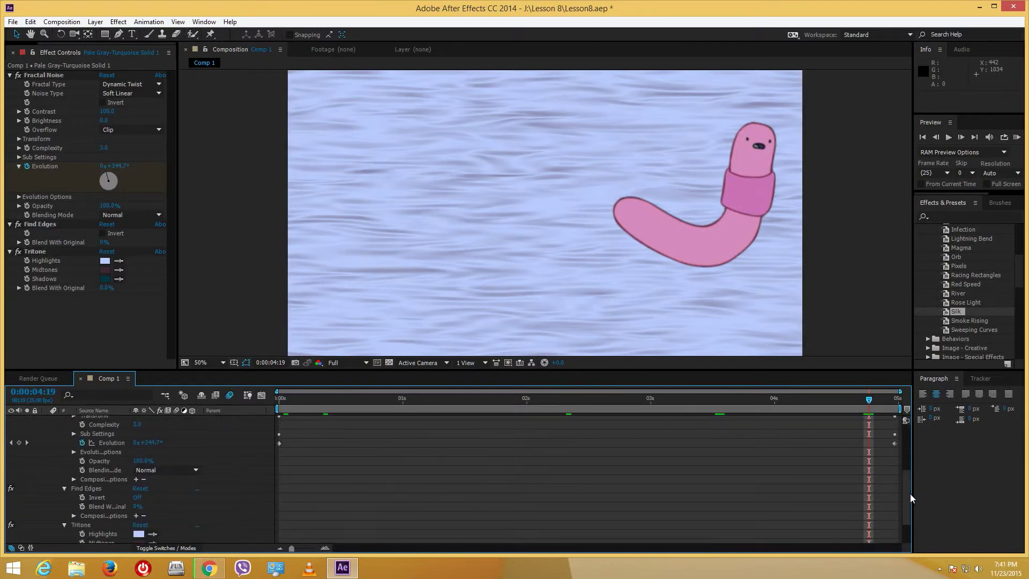
pyautogui.moveTo(906, 526); pyautogui.dragTo(919, 431)
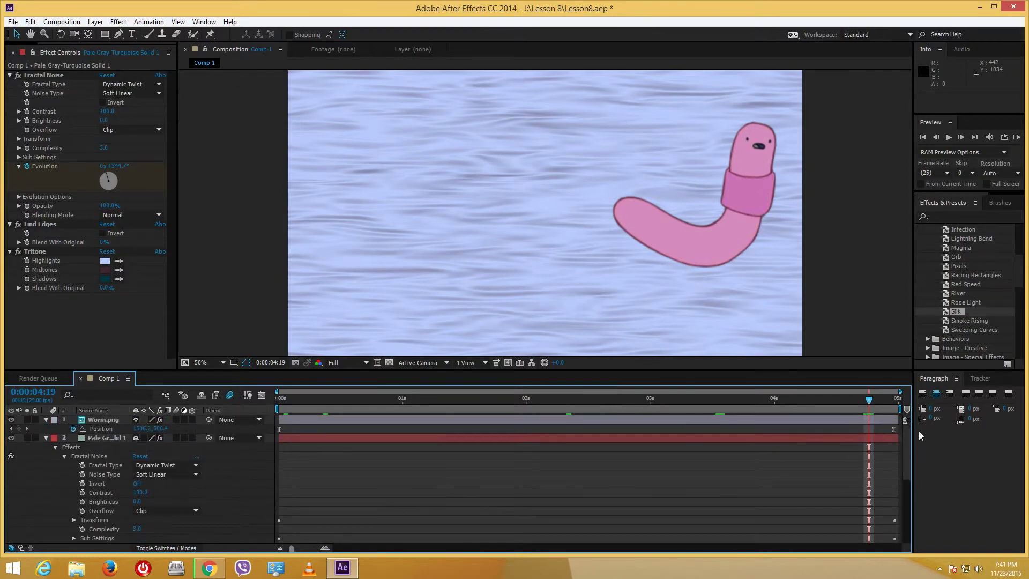
pyautogui.moveTo(559, 406); pyautogui.dragTo(200, 397)
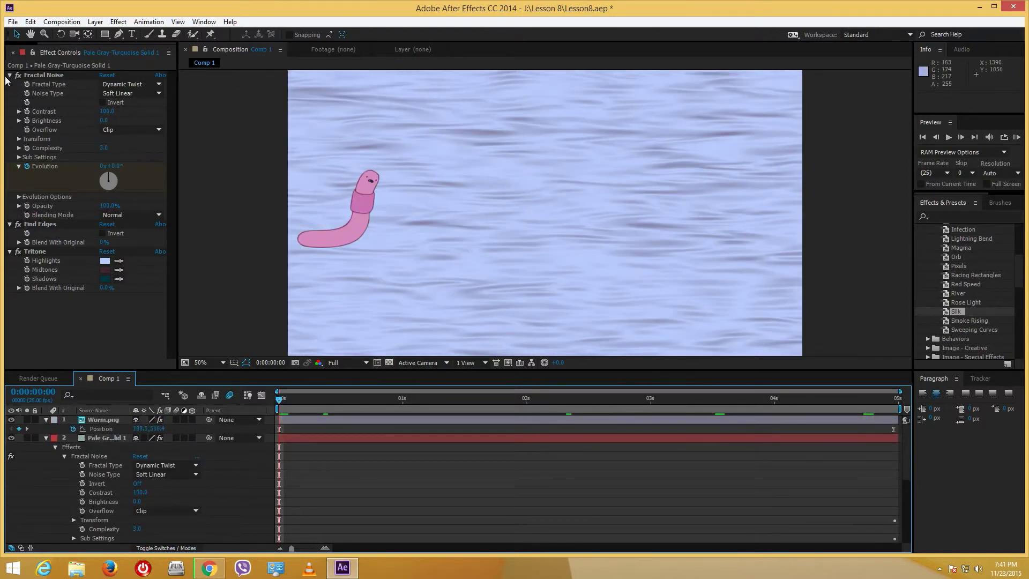
# Collapse the solid's effects, turn off Fractal Noise, Find Edges and Tritone, and fold the layer closed in the timeline
pyautogui.click(10, 75)
pyautogui.click(9, 84)
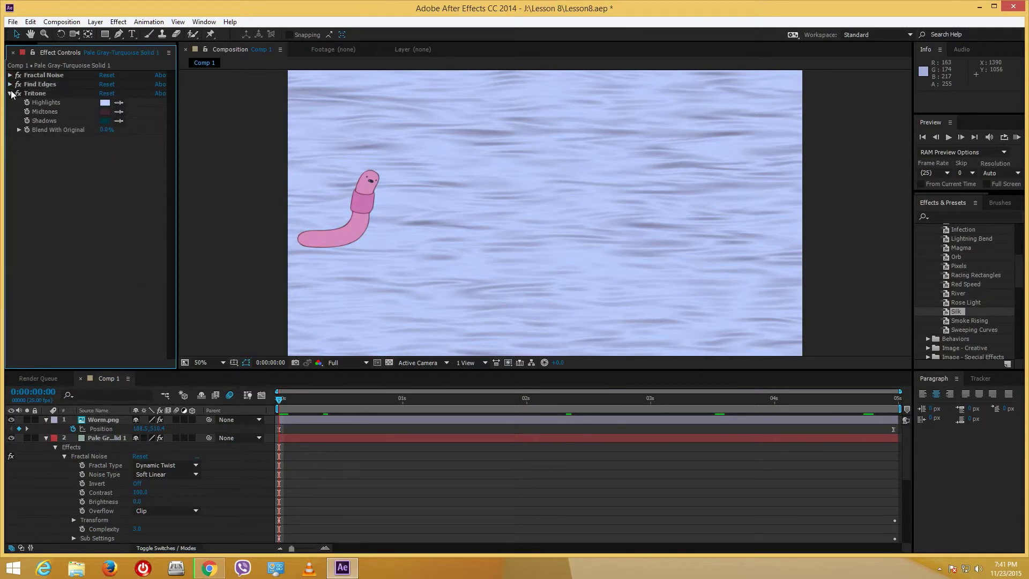
pyautogui.click(9, 93)
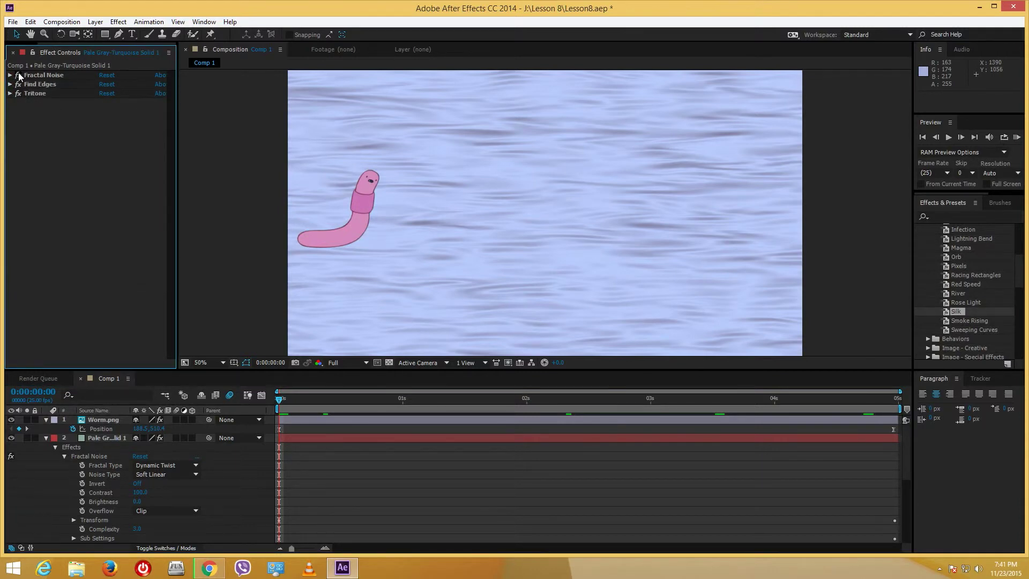
pyautogui.click(17, 75)
pyautogui.click(18, 85)
pyautogui.click(18, 93)
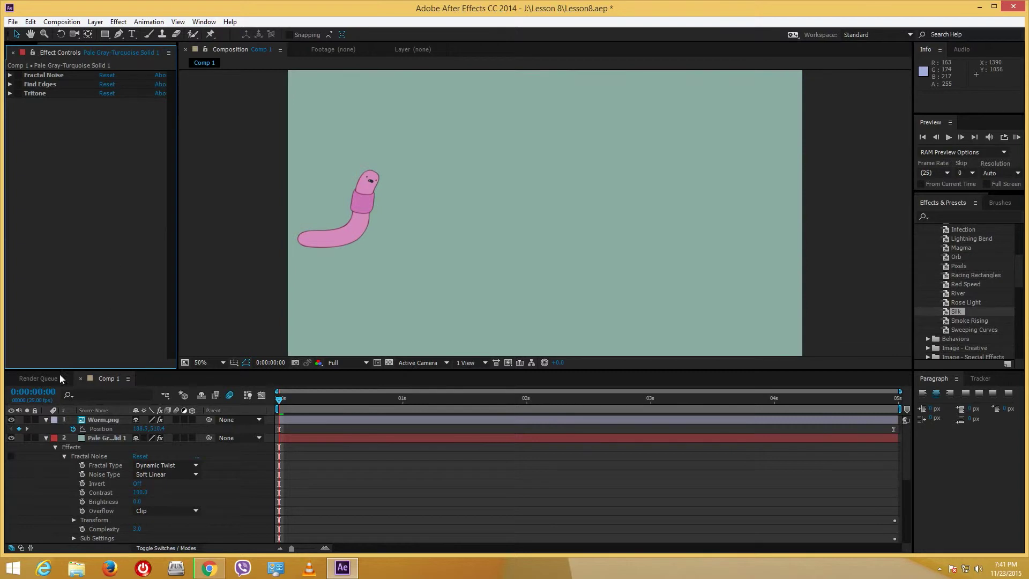
pyautogui.click(45, 440)
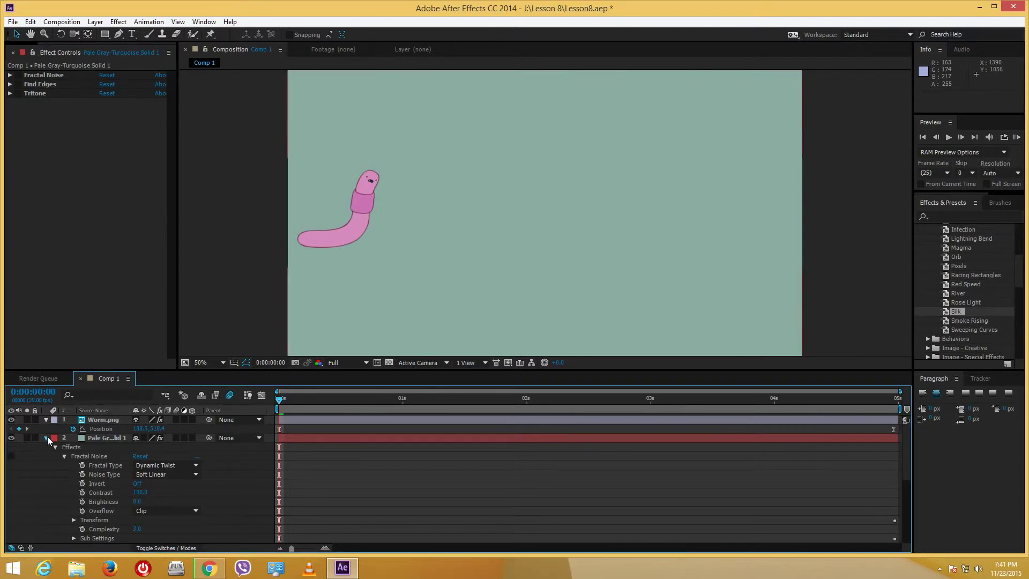
pyautogui.click(46, 438)
# Try the Fog Lights and Infection background presets on the solid layer, undoing each one
pyautogui.click(1020, 274)
pyautogui.scroll(4, 1018, 268)
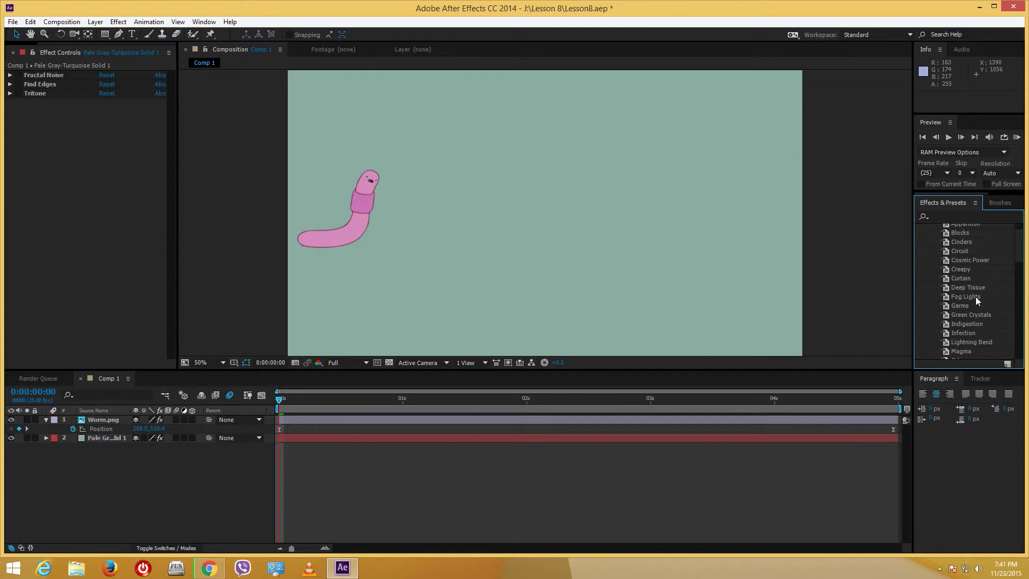
pyautogui.moveTo(975, 297); pyautogui.dragTo(224, 516)
pyautogui.moveTo(150, 443); pyautogui.dragTo(146, 443)
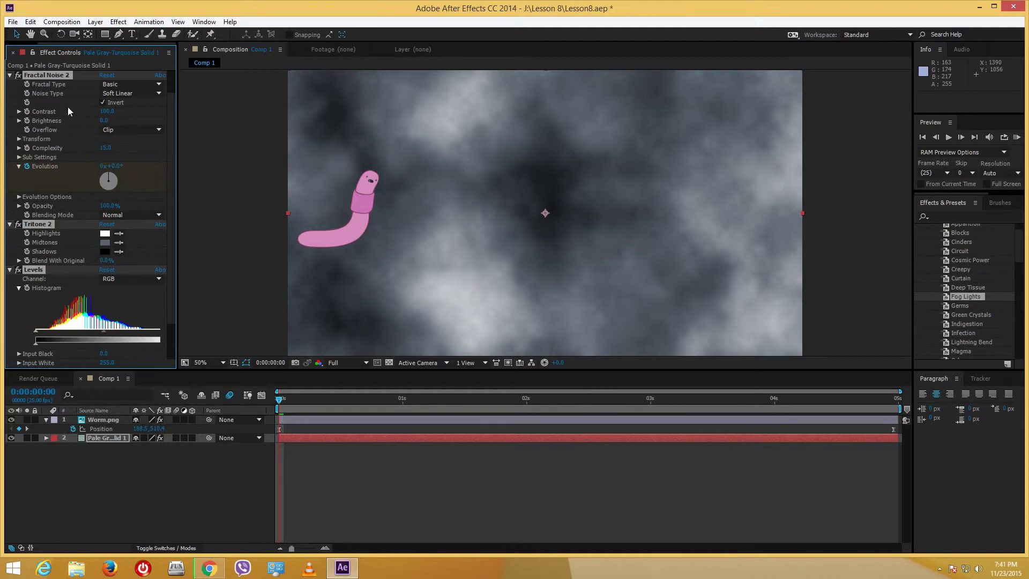
pyautogui.hotkey('ctrl', 'z')
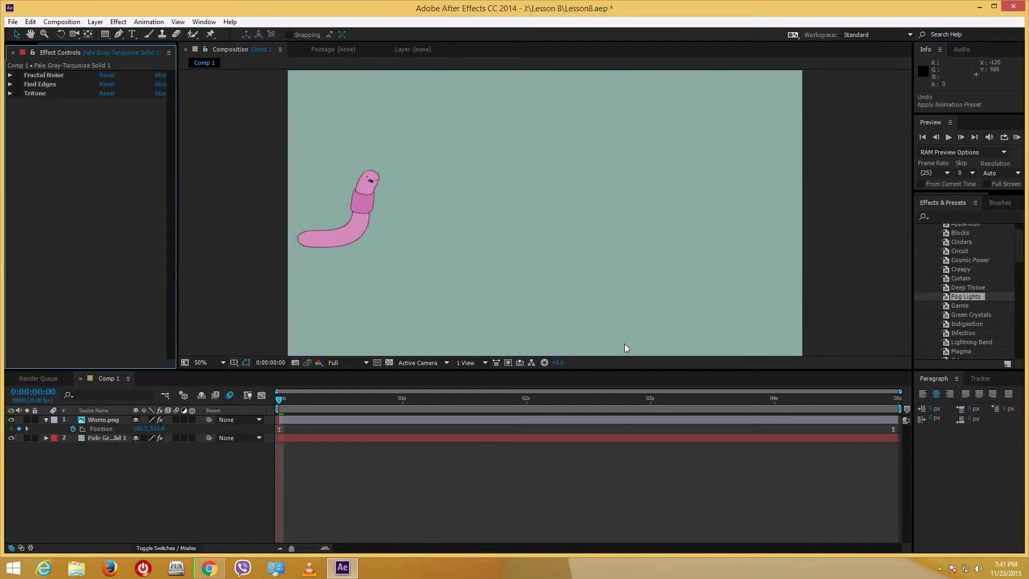
pyautogui.moveTo(963, 333); pyautogui.dragTo(687, 301)
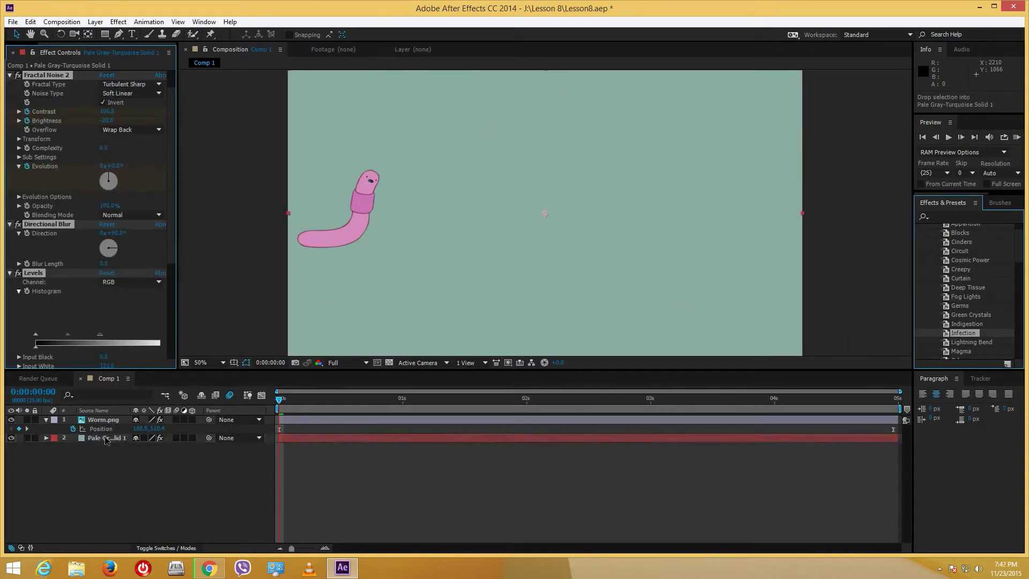
pyautogui.hotkey('ctrl', 'z')
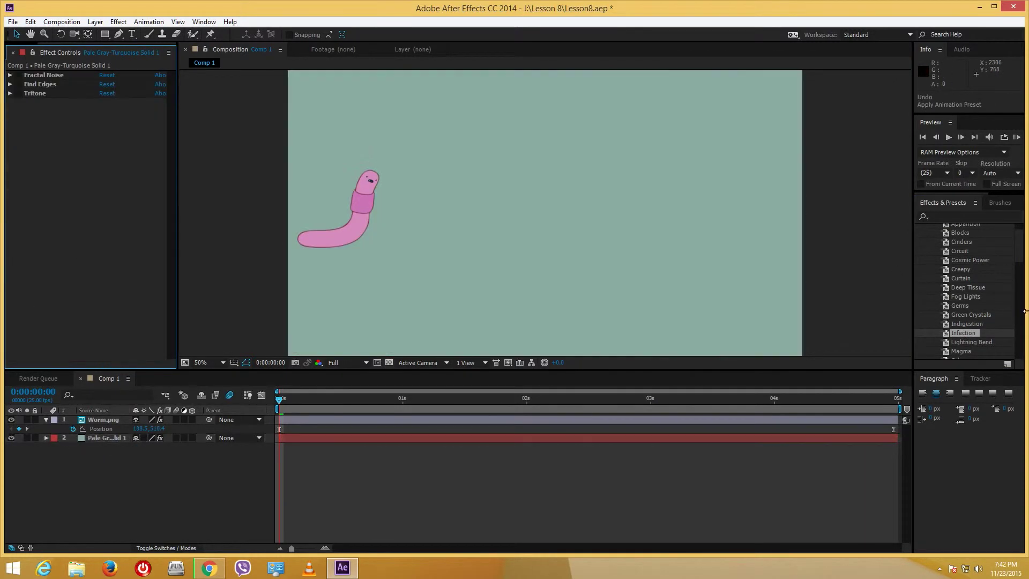
# Try the Sweeping Curves background preset on the solid, scrub through its first frames, and undo it
pyautogui.scroll(-4, 976, 306)
pyautogui.moveTo(974, 322); pyautogui.dragTo(107, 438)
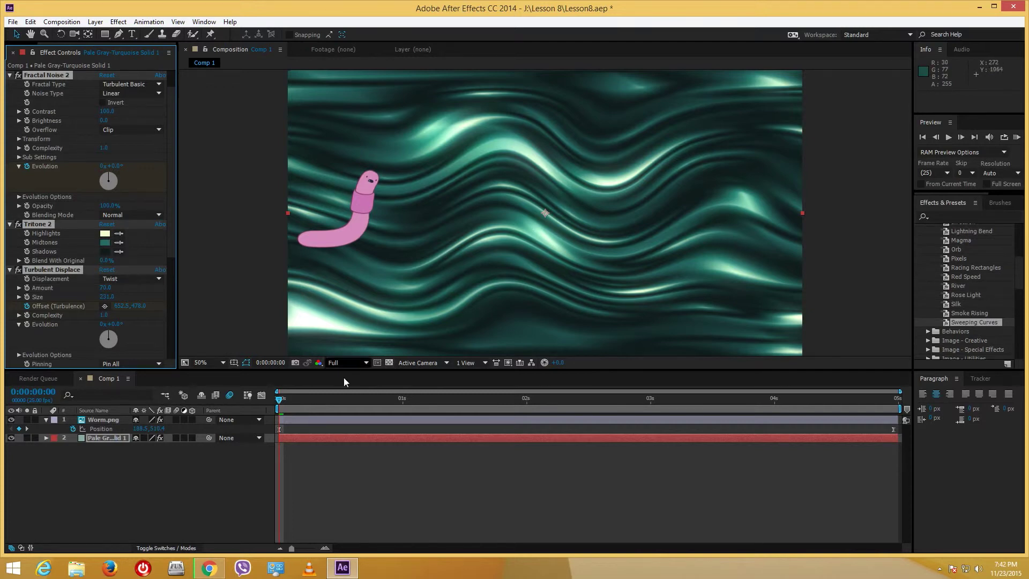
pyautogui.moveTo(318, 405); pyautogui.dragTo(353, 400)
pyautogui.hotkey('ctrl', 'z')
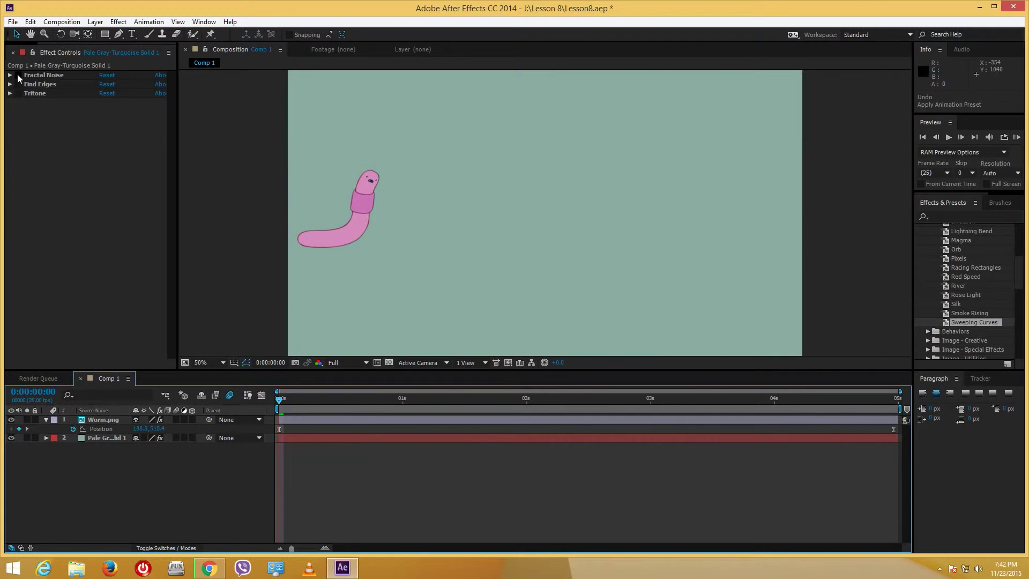
# Turn the solid's Fractal Noise, Find Edges and Tritone effects back on and return the playhead to 0:00:00:00
pyautogui.click(20, 94)
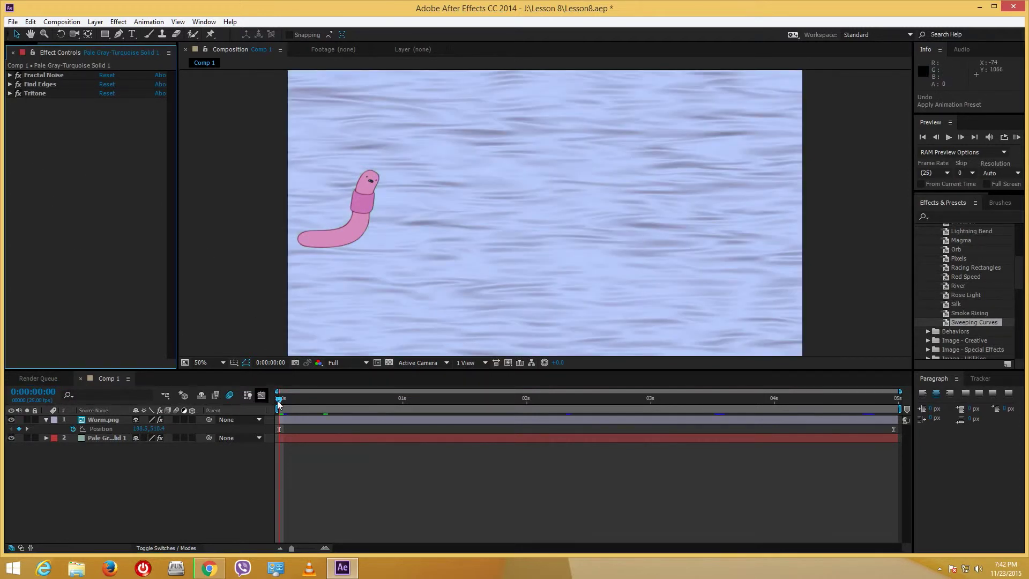
pyautogui.click(196, 397)
pyautogui.press('Home')
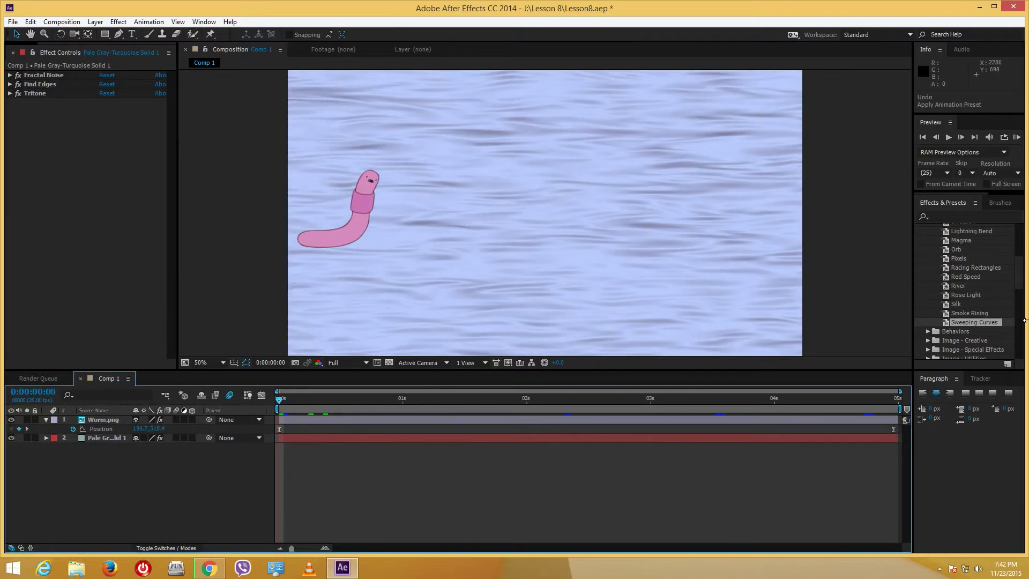
# Select the Worm.png layer, look through the animation presets, and collapse the Backgrounds preset folder
pyautogui.moveTo(1020, 283); pyautogui.dragTo(1021, 237)
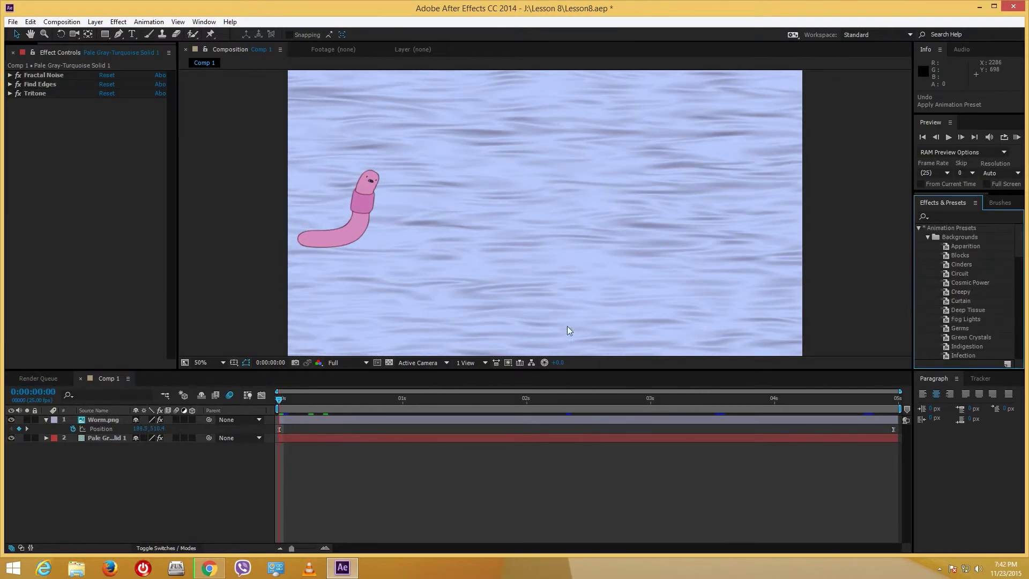
pyautogui.click(117, 421)
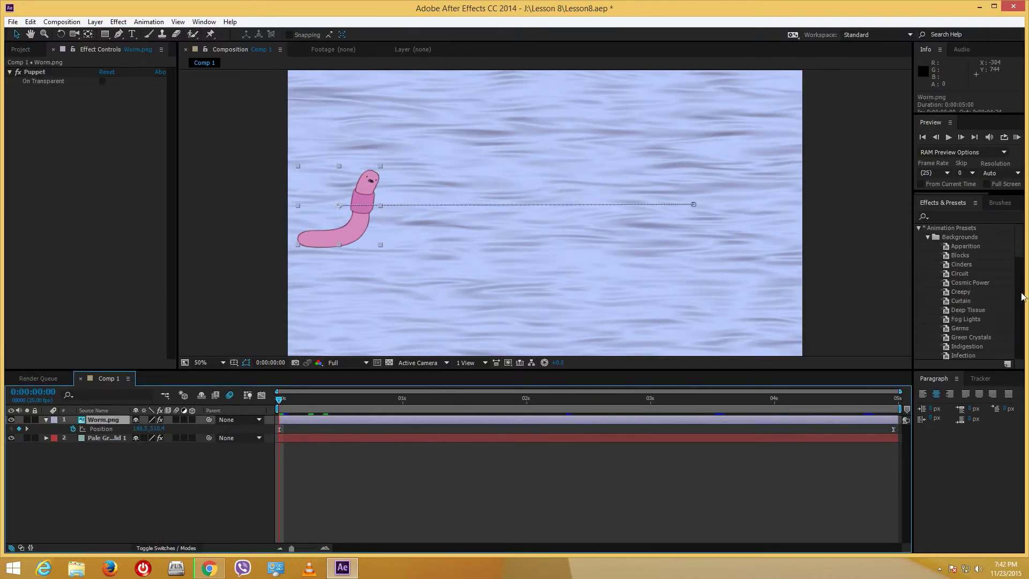
pyautogui.moveTo(1020, 259); pyautogui.dragTo(1024, 301)
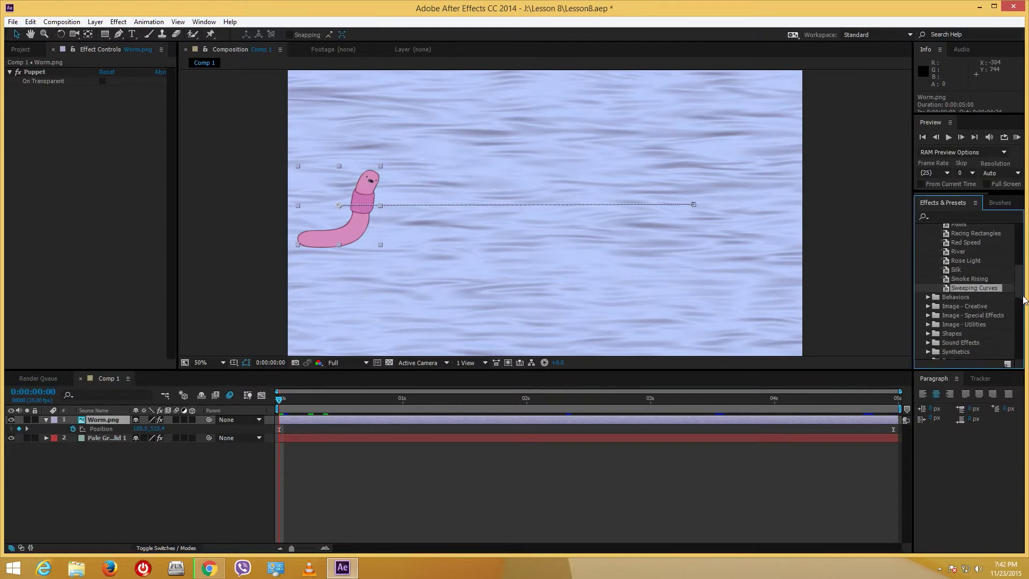
pyautogui.scroll(-1, 1024, 300)
pyautogui.scroll(10, 1024, 299)
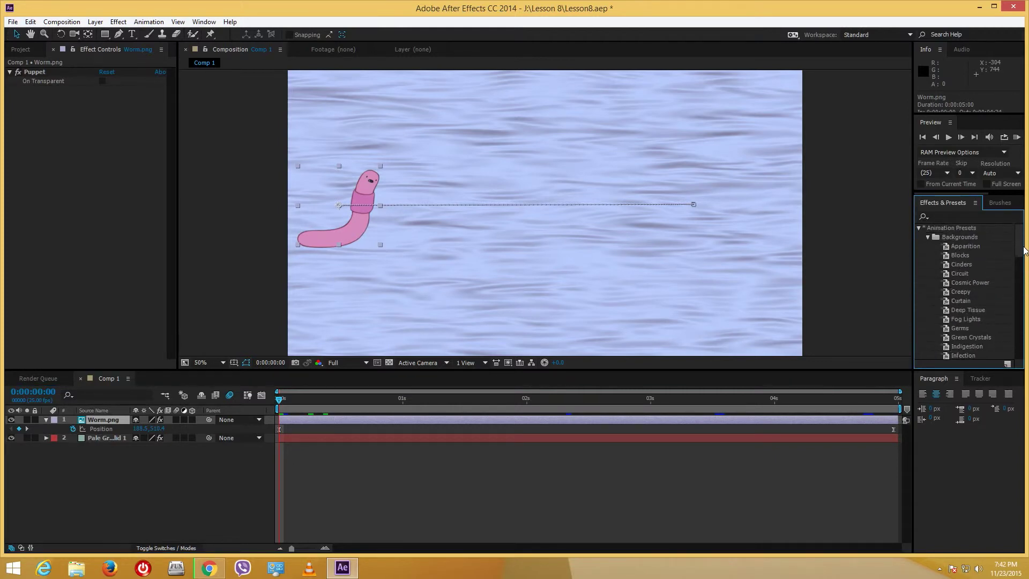
pyautogui.click(927, 237)
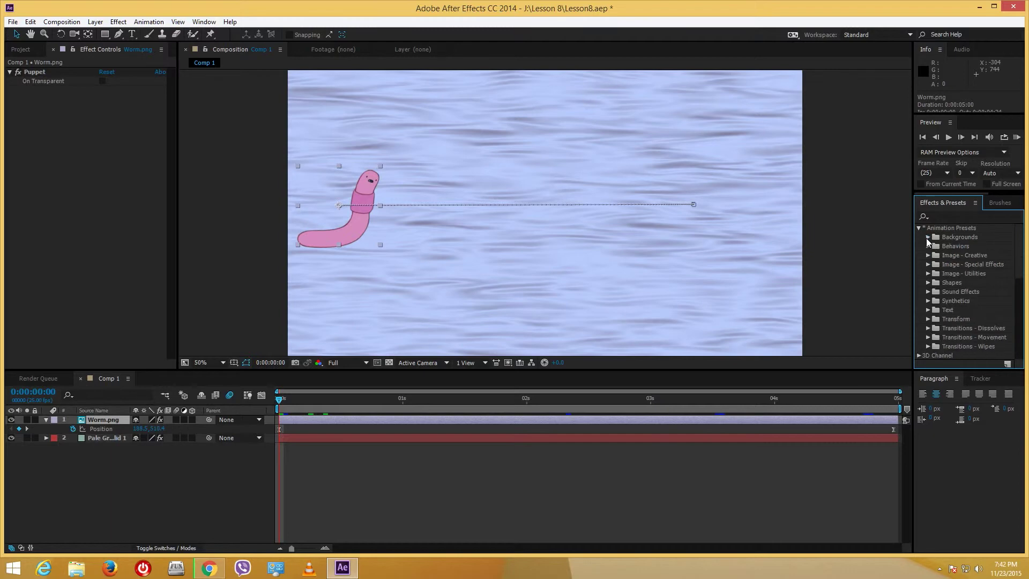
# Collapse the Worm.png layer's properties in the timeline and leave both layers deselected
pyautogui.click(121, 460)
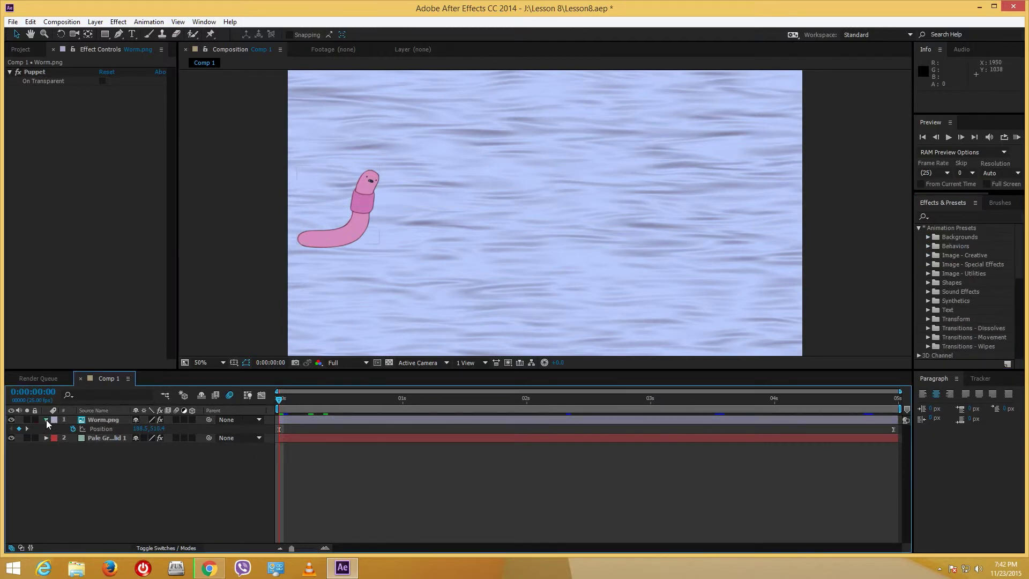
pyautogui.click(45, 421)
pyautogui.moveTo(152, 448); pyautogui.dragTo(85, 423)
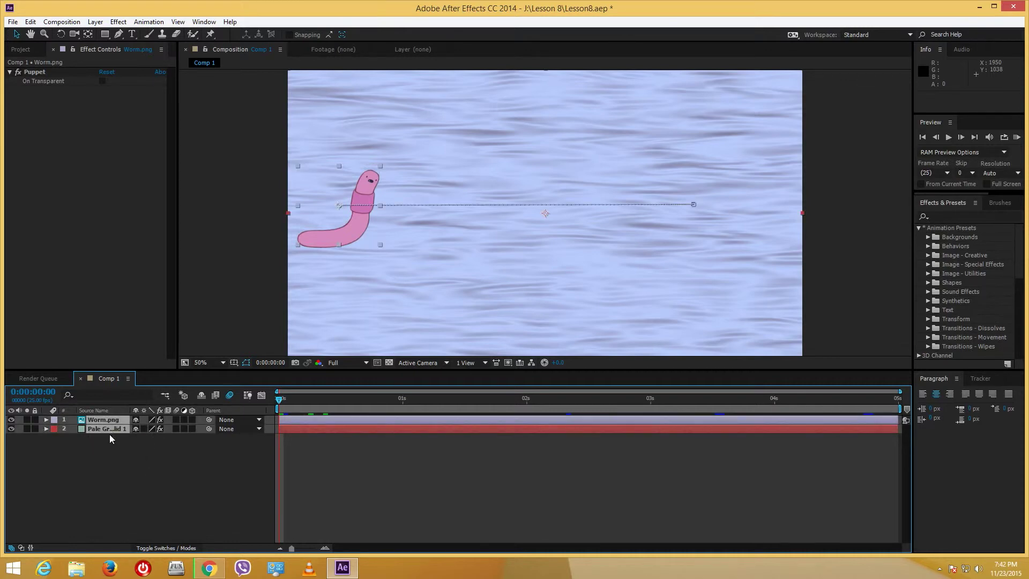
pyautogui.click(115, 459)
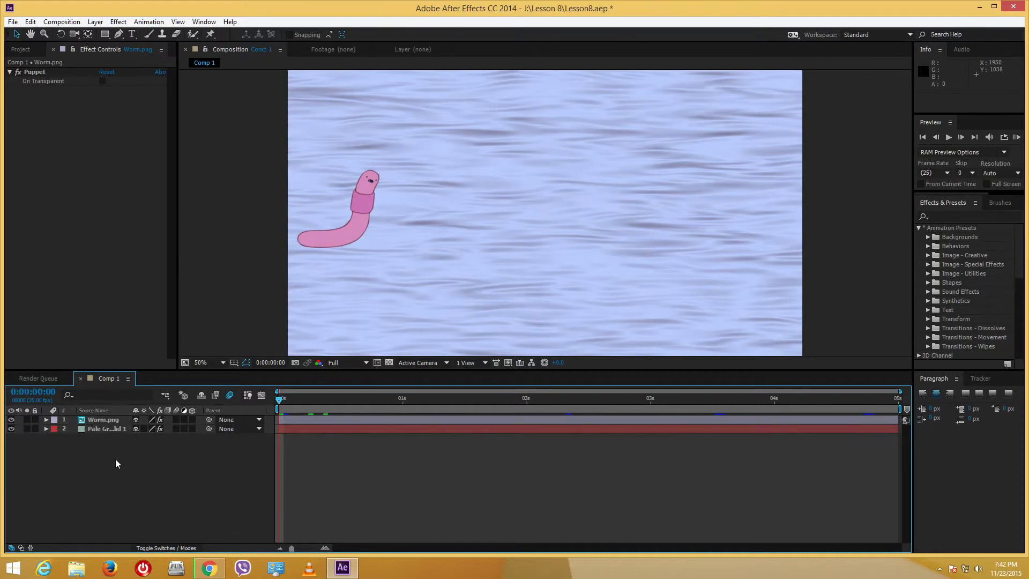
# Add an Inner Shadow layer style to the solid and enlarge its Size into a soft vignette around the frame edges
pyautogui.rightClick(110, 430)
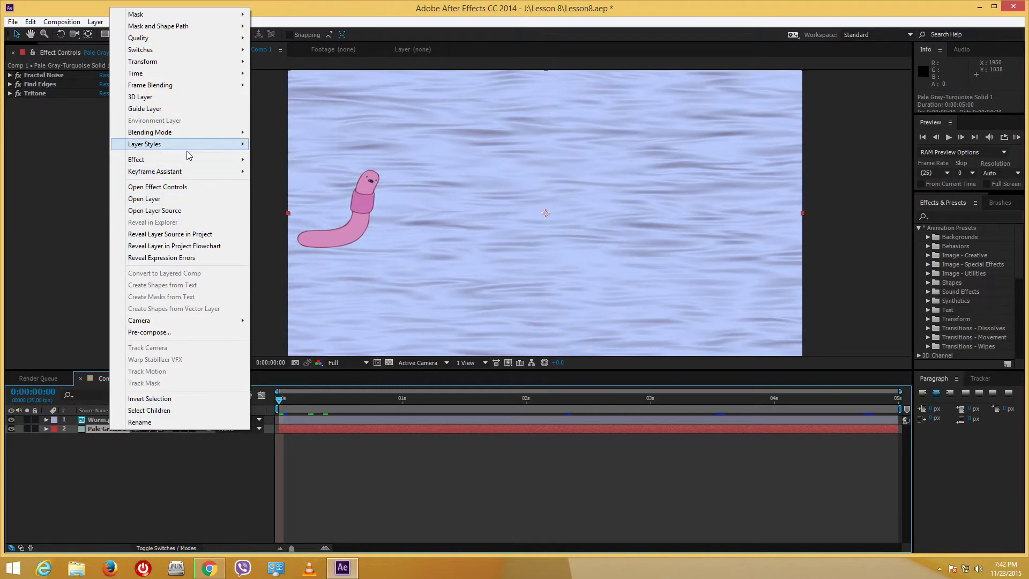
pyautogui.moveTo(214, 161)
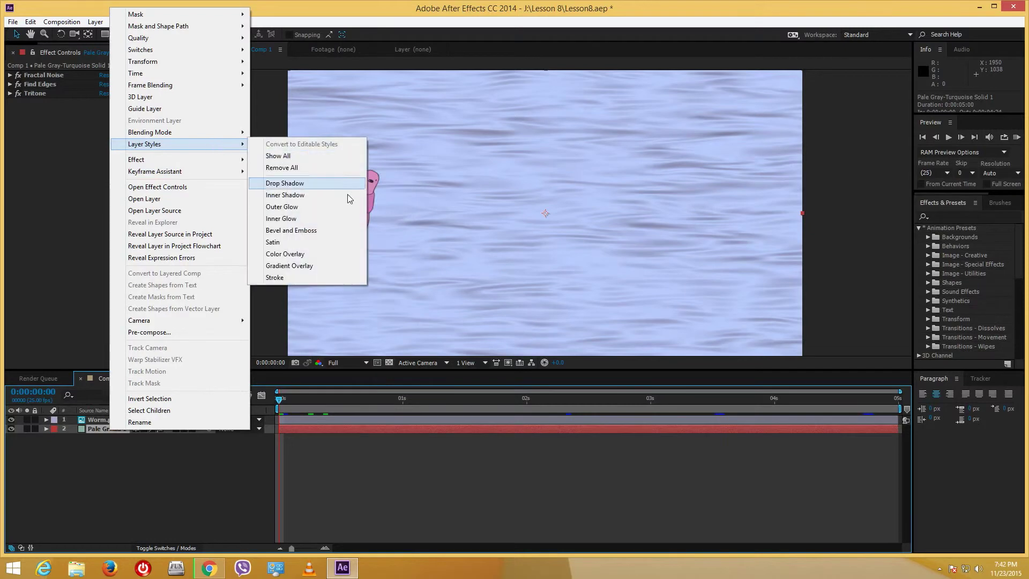
pyautogui.click(310, 194)
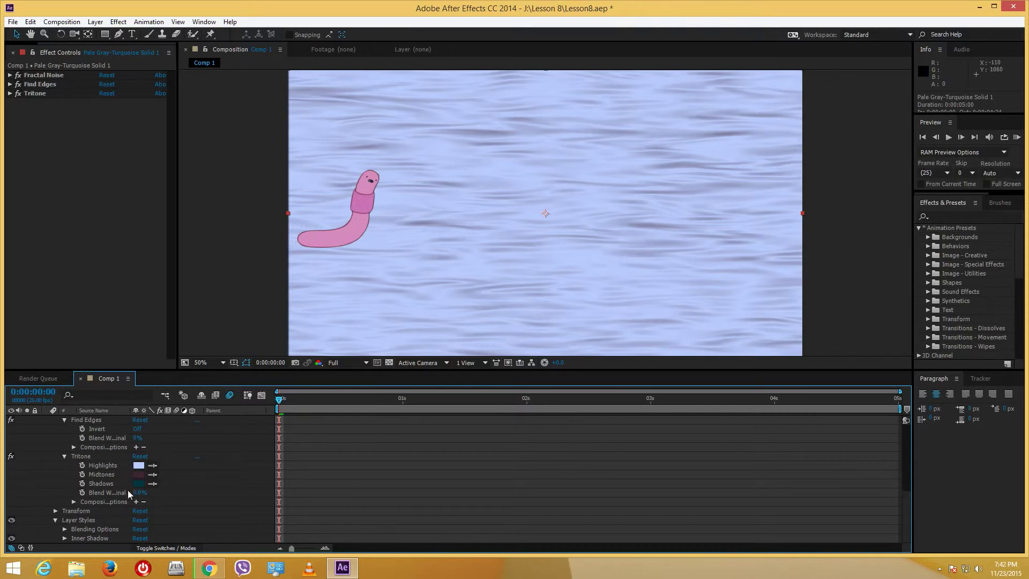
pyautogui.click(65, 538)
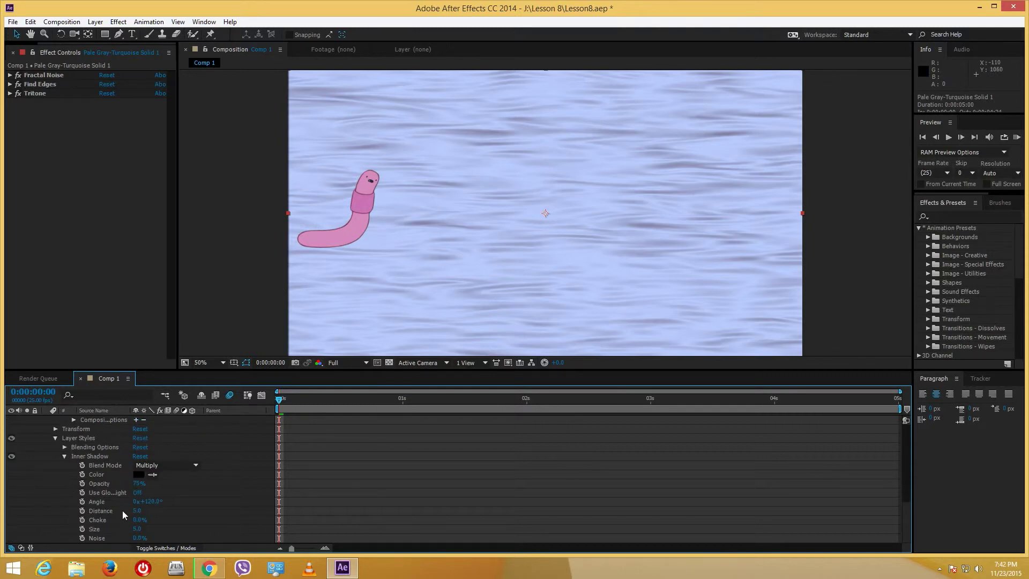
pyautogui.moveTo(137, 531); pyautogui.dragTo(385, 522)
pyautogui.moveTo(615, 526); pyautogui.dragTo(623, 528)
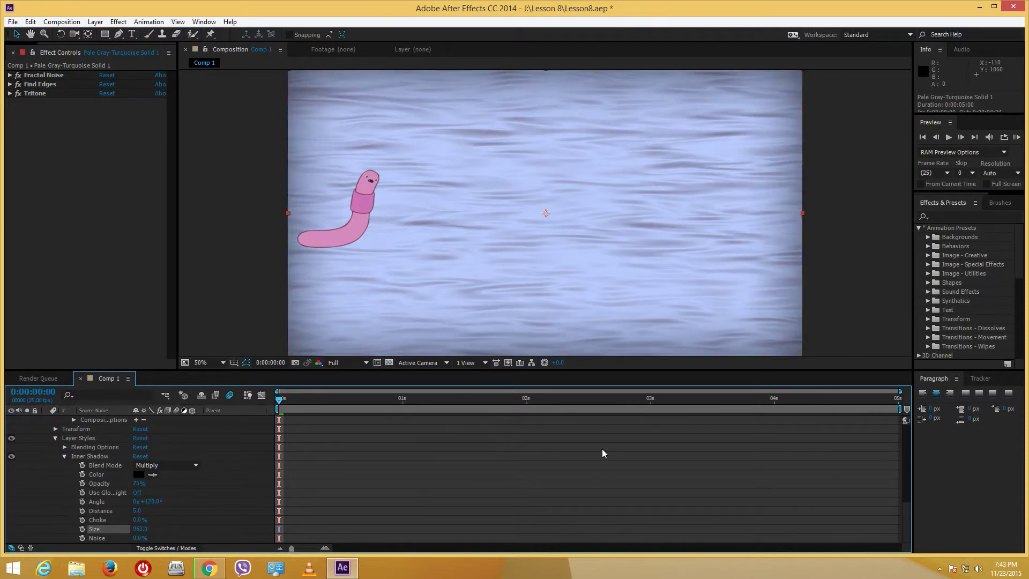
pyautogui.moveTo(905, 515); pyautogui.dragTo(914, 423)
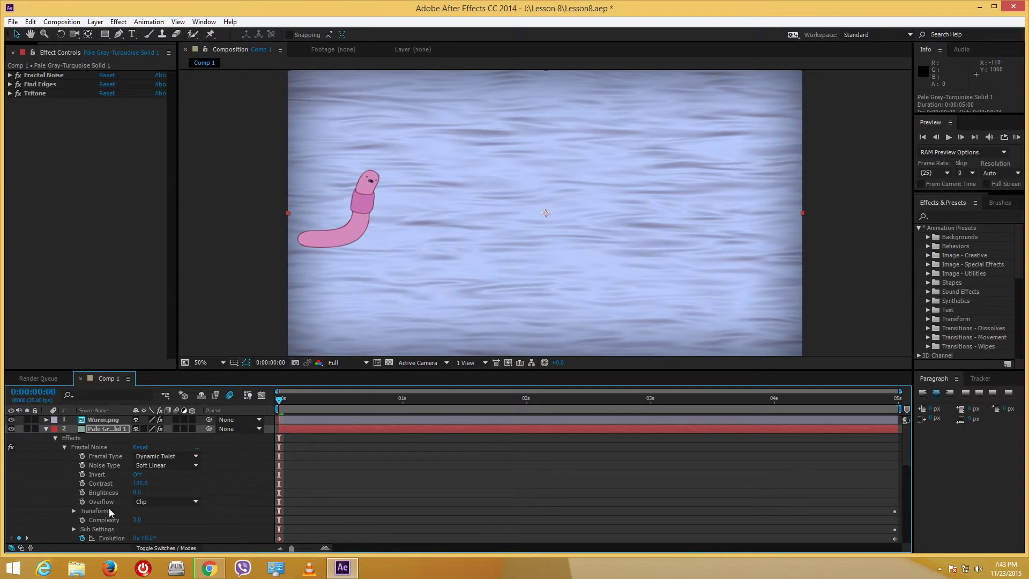
pyautogui.click(46, 429)
# Pre-compose the Worm.png layer and the background solid together into a new composition named Worm, moving all attributes into it
pyautogui.click(101, 420)
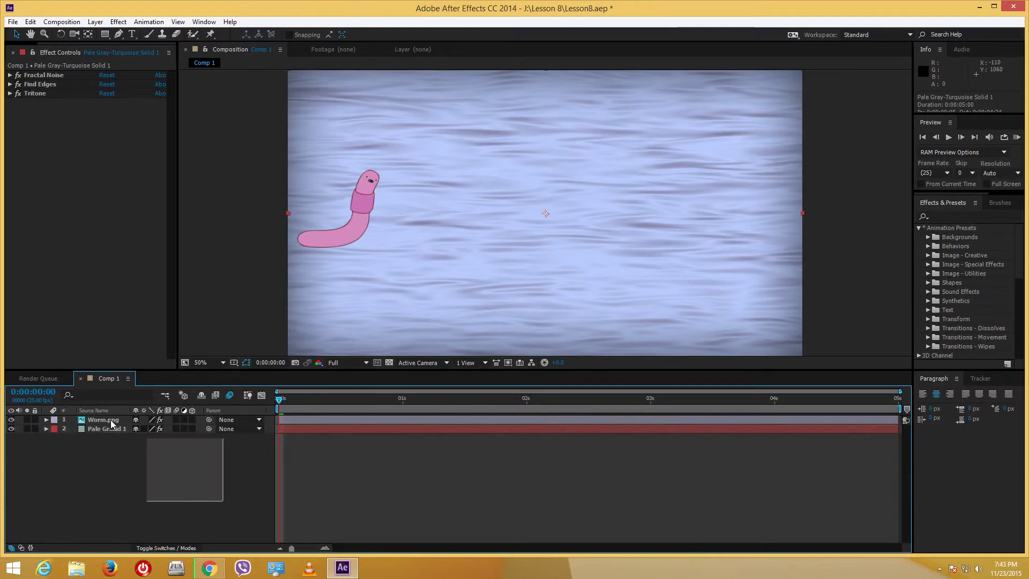
pyautogui.rightClick(107, 425)
pyautogui.click(148, 328)
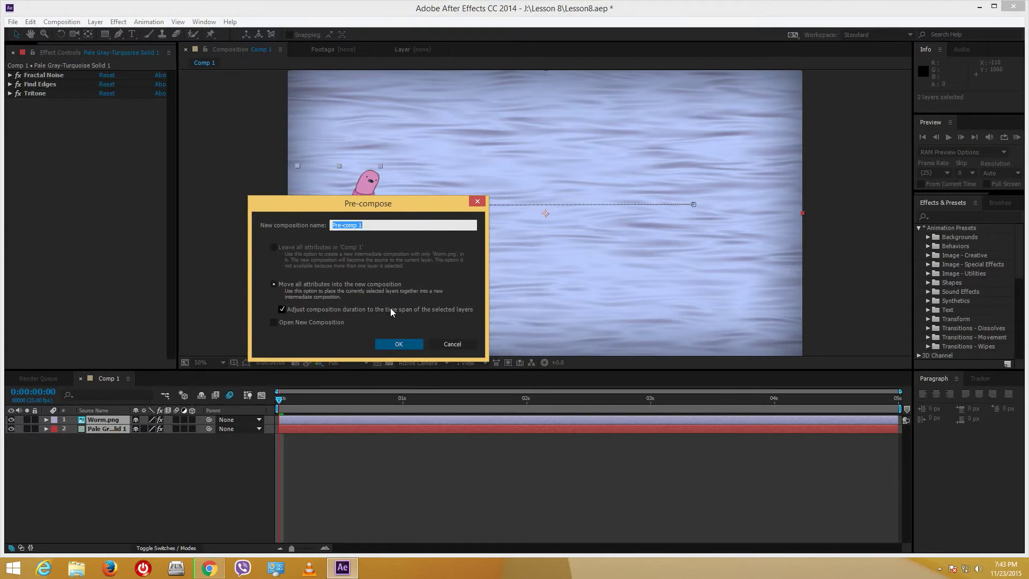
pyautogui.write('Worm')
pyautogui.click(398, 345)
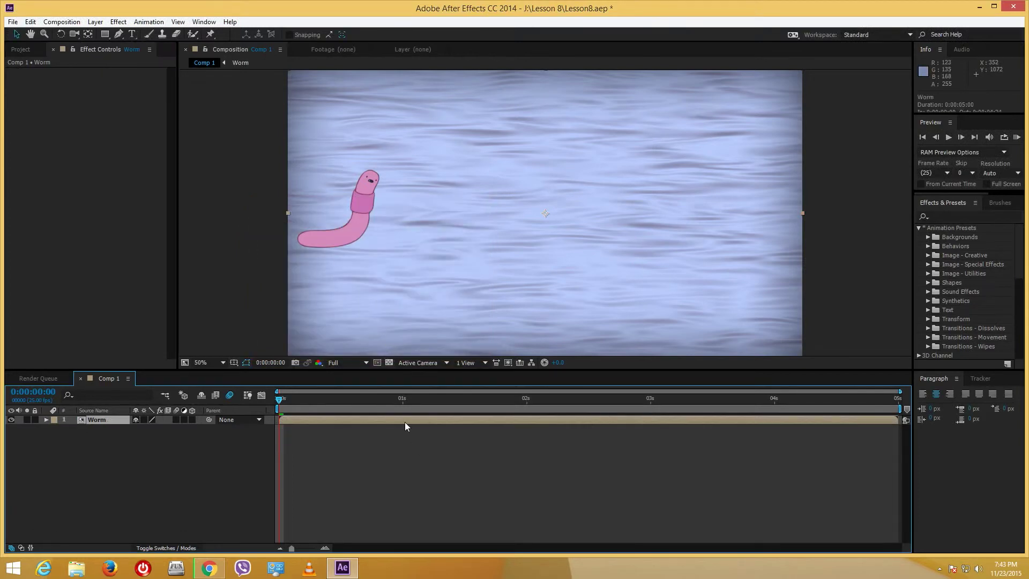
pyautogui.click(1022, 276)
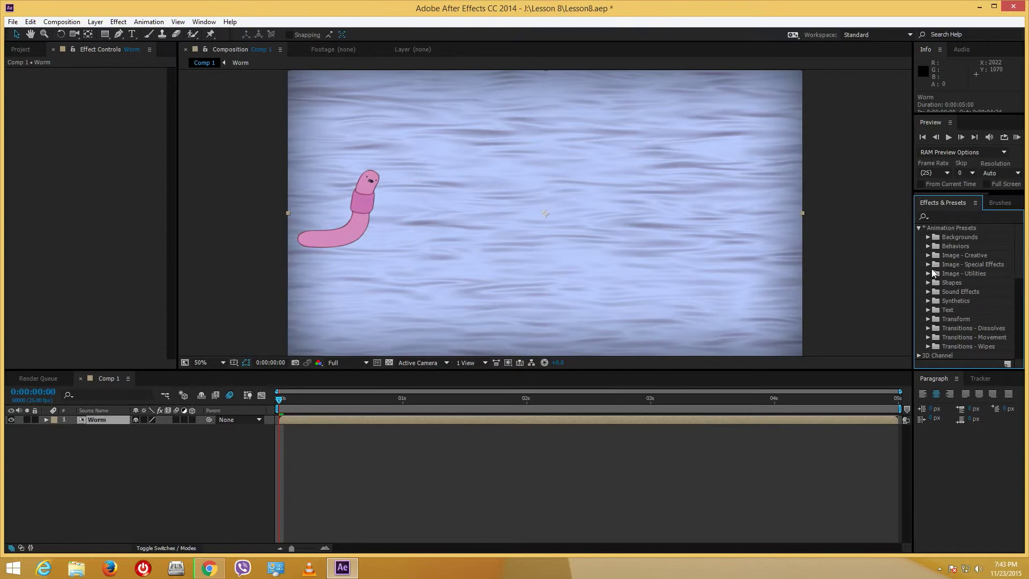
# Try the Bad TV 1 - warp special-effect preset on the Worm layer, check it at 0:00:00:12 and 0:00:01:16, and undo it
pyautogui.click(927, 265)
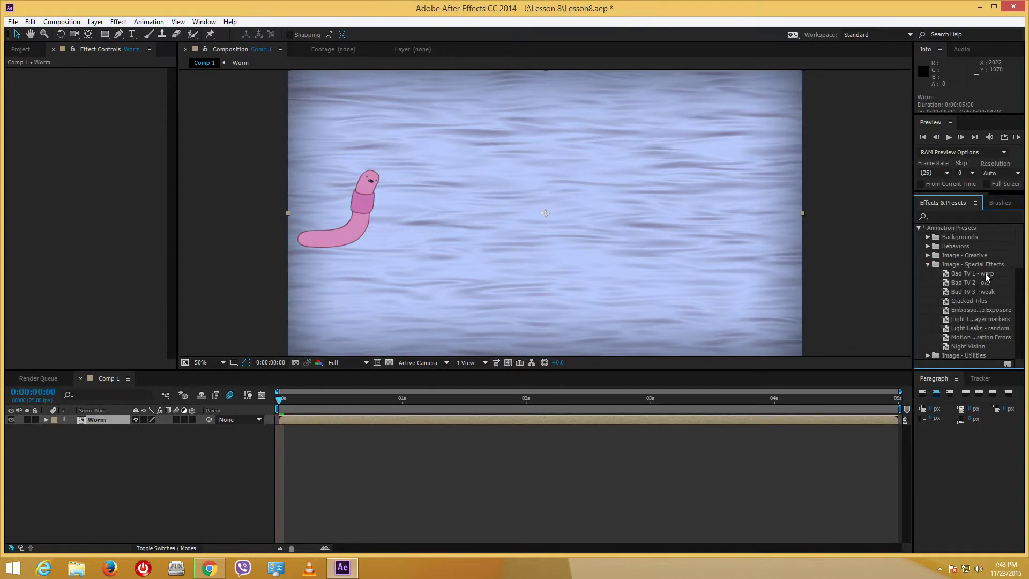
pyautogui.moveTo(977, 275); pyautogui.dragTo(727, 241)
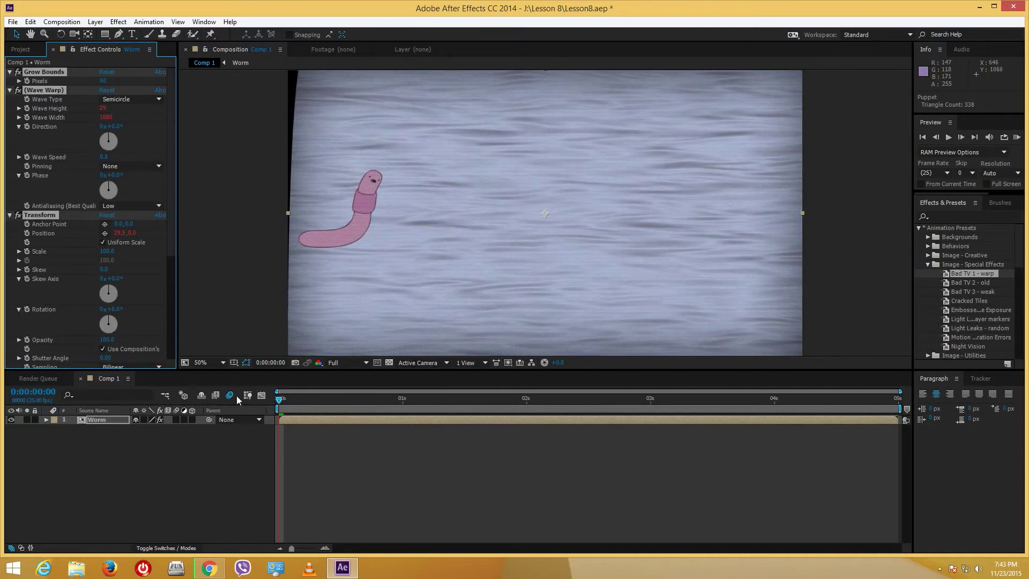
pyautogui.click(339, 399)
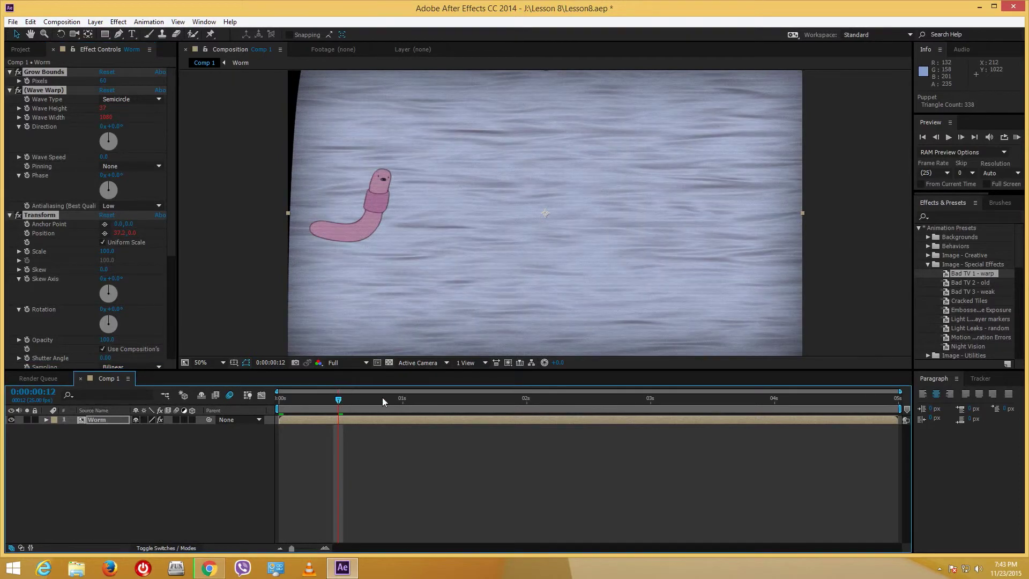
pyautogui.click(481, 399)
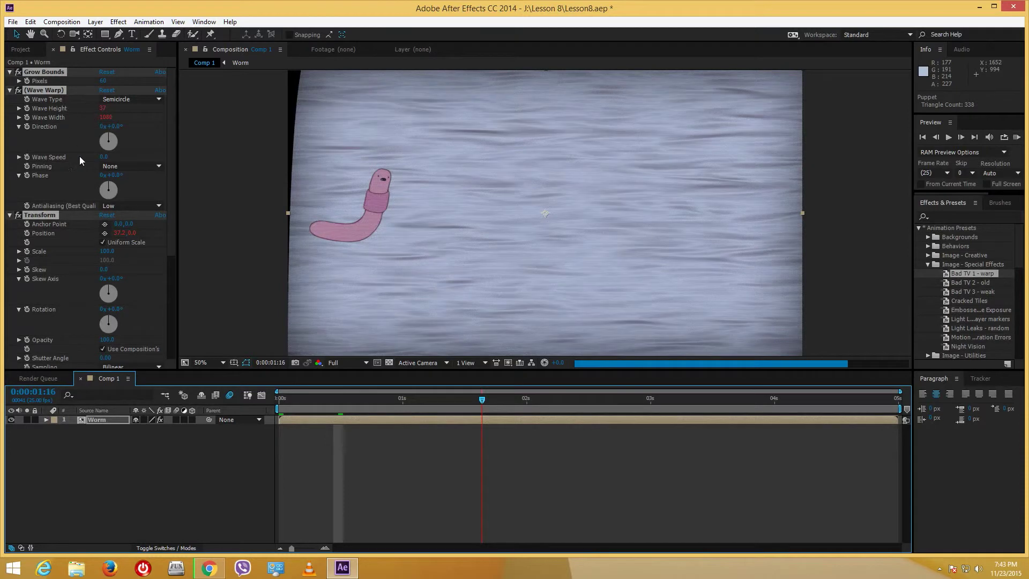
pyautogui.click(194, 452)
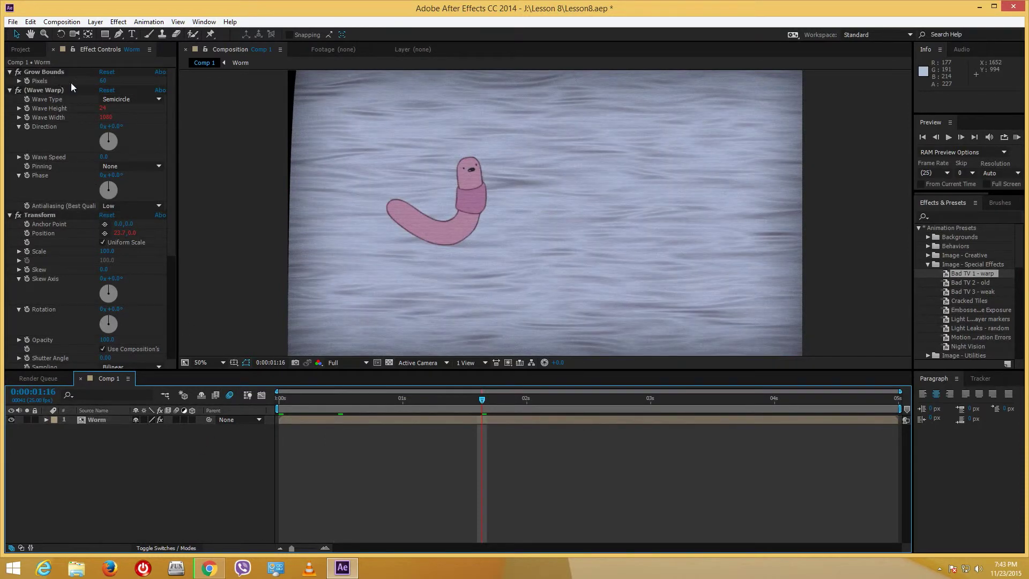
pyautogui.hotkey('ctrl', 'z')
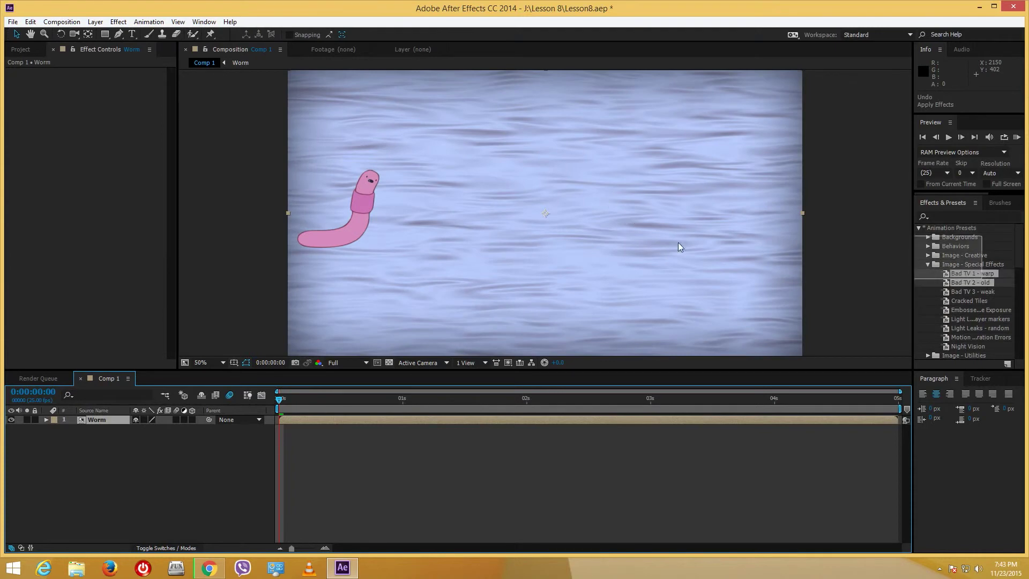
# Try the Bad TV 2 - old preset and the Bad TV 3 - weak preset on the Worm layer, undoing each one
pyautogui.moveTo(973, 283); pyautogui.dragTo(715, 243)
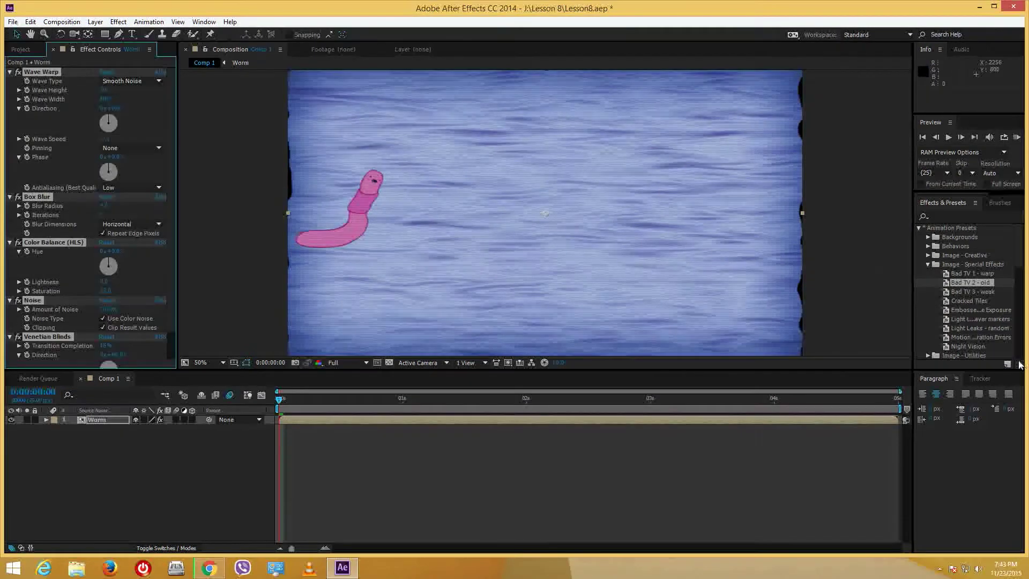
pyautogui.hotkey('ctrl', 'z')
pyautogui.moveTo(974, 291); pyautogui.dragTo(701, 239)
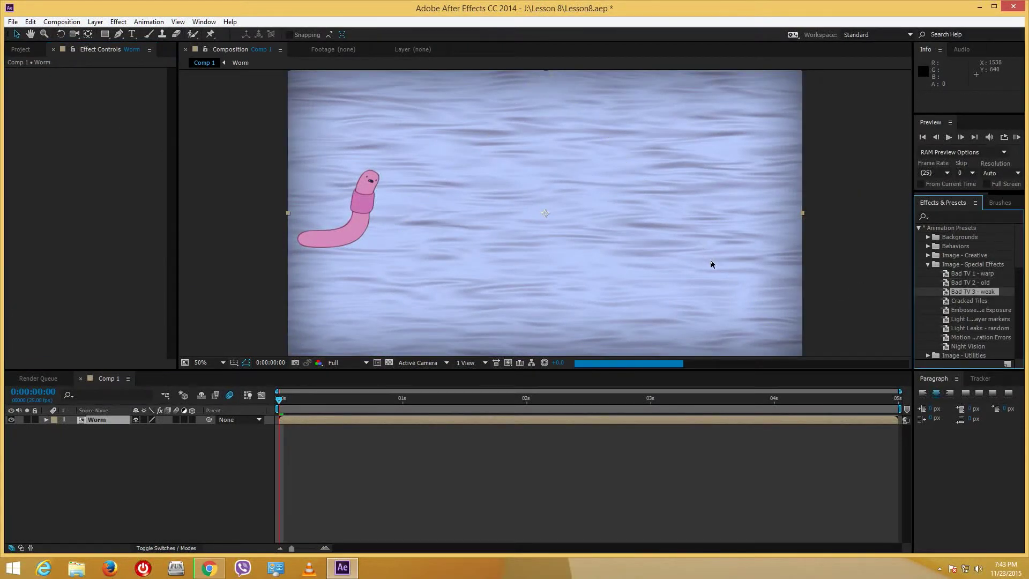
pyautogui.hotkey('ctrl', 'z')
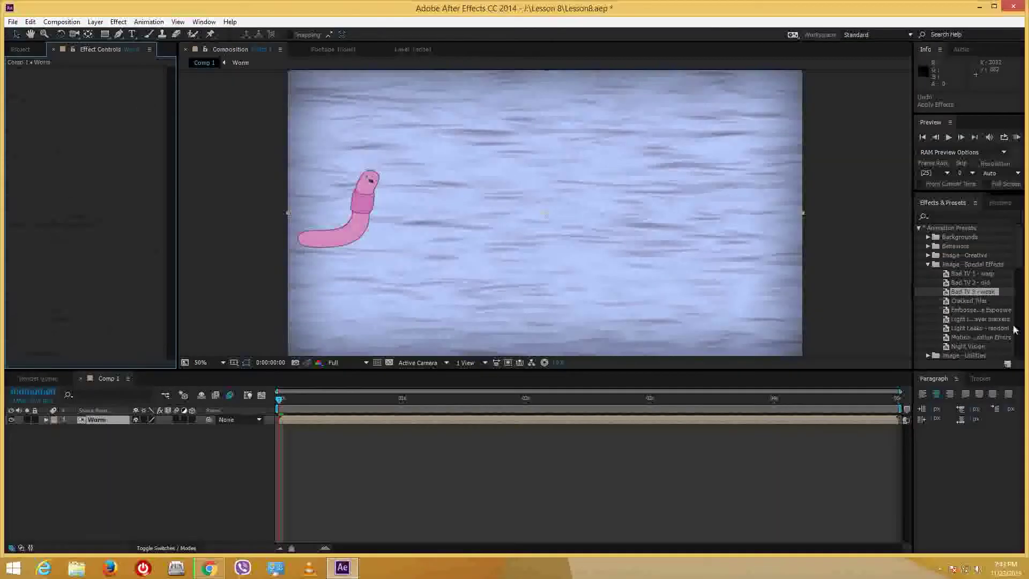
# Try the Cracked Tiles preset on the Worm layer with altered tile cracking, and undo it
pyautogui.moveTo(969, 301); pyautogui.dragTo(603, 268)
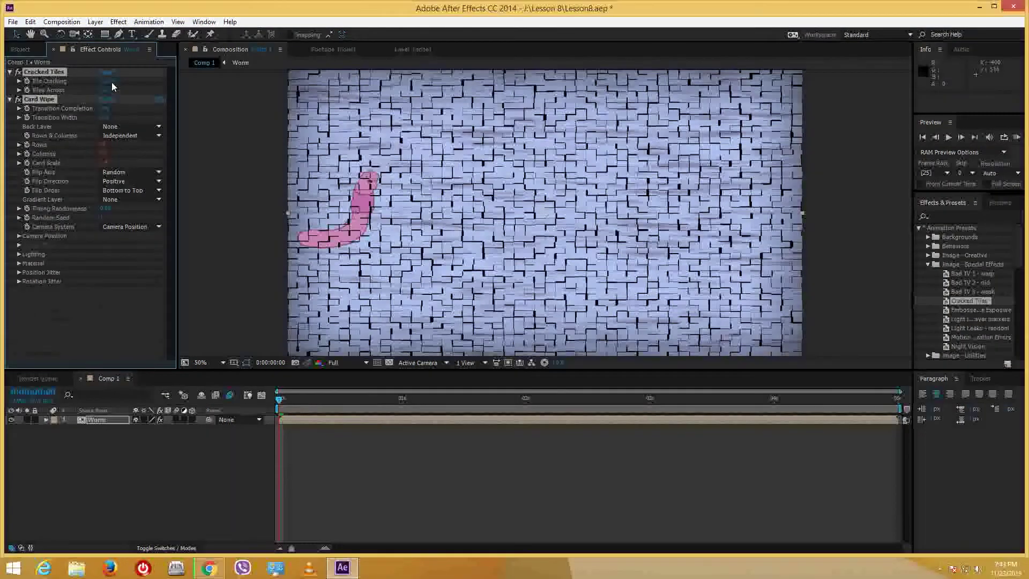
pyautogui.moveTo(109, 80)
pyautogui.mouseDown()
pyautogui.moveTo(140, 88)
pyautogui.moveTo(107, 90)
pyautogui.mouseUp()
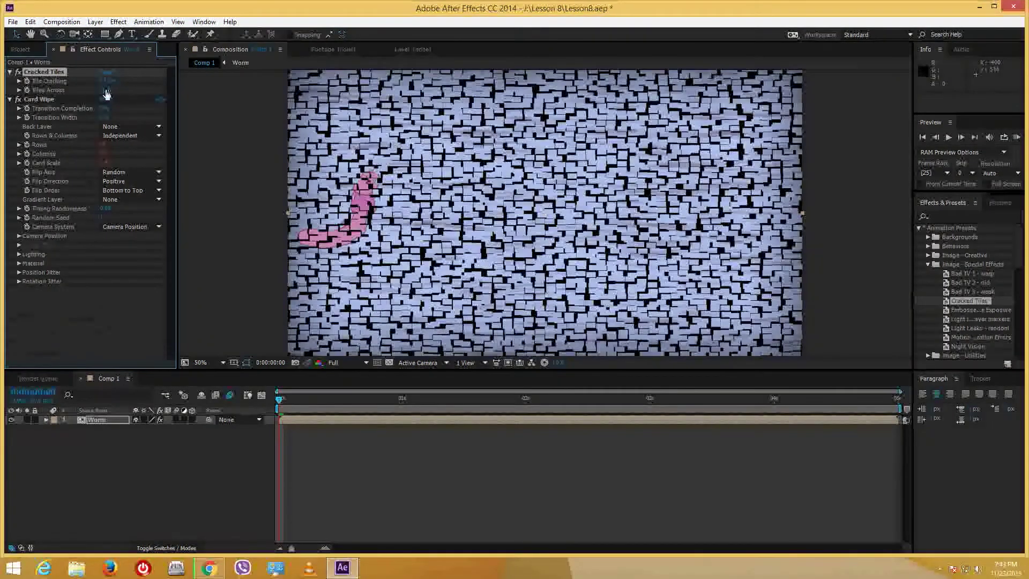
pyautogui.hotkey('ctrl', 'z')
# Try the Night Vision preset on the Worm layer and undo it
pyautogui.click(968, 346)
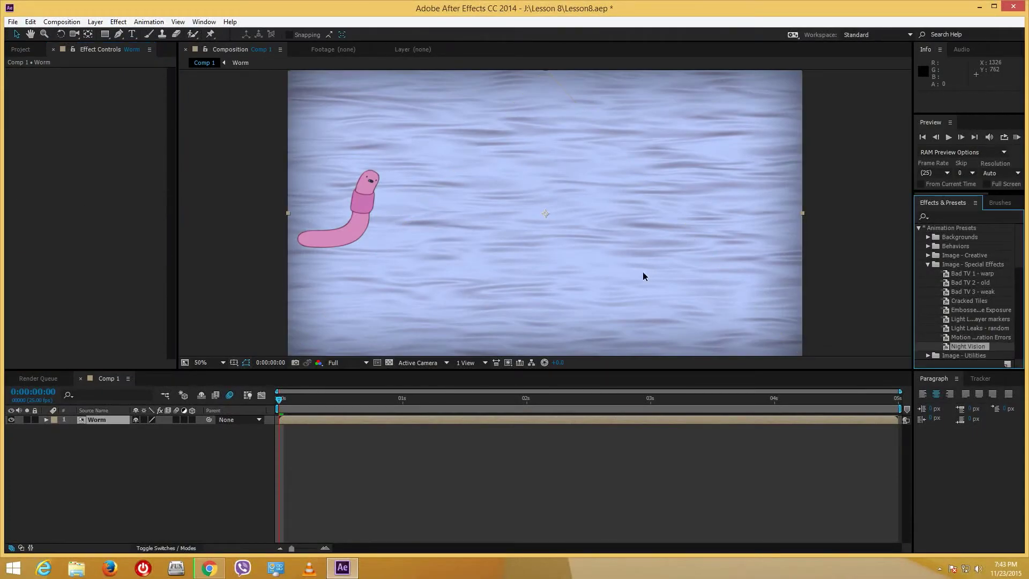
pyautogui.moveTo(657, 278); pyautogui.dragTo(658, 279)
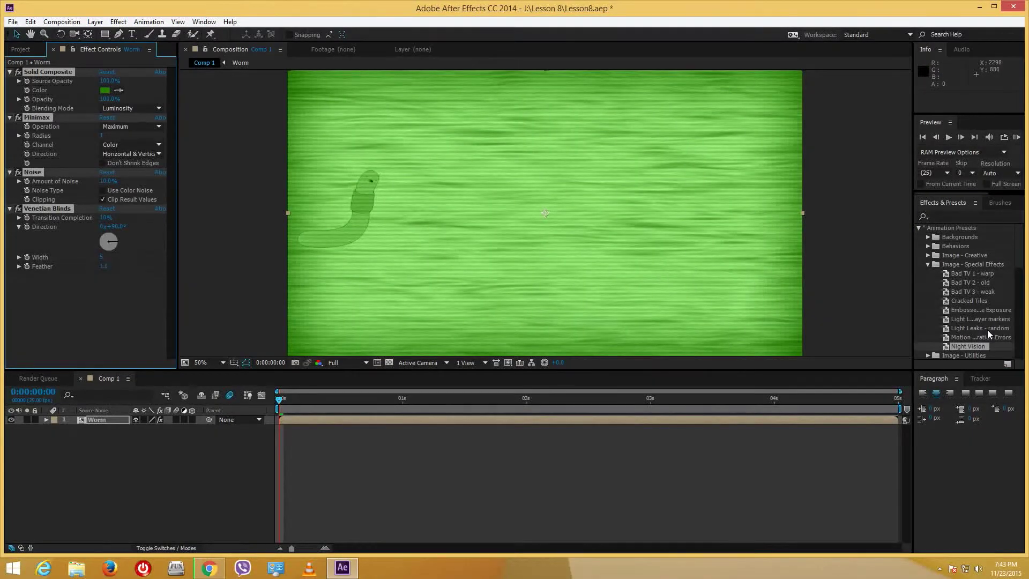
pyautogui.hotkey('ctrl', 'z')
# Apply the Motion Registration Errors preset to the Worm layer and adjust the Time Offset and Contrast of its Time Difference effect
pyautogui.moveTo(981, 337); pyautogui.dragTo(609, 269)
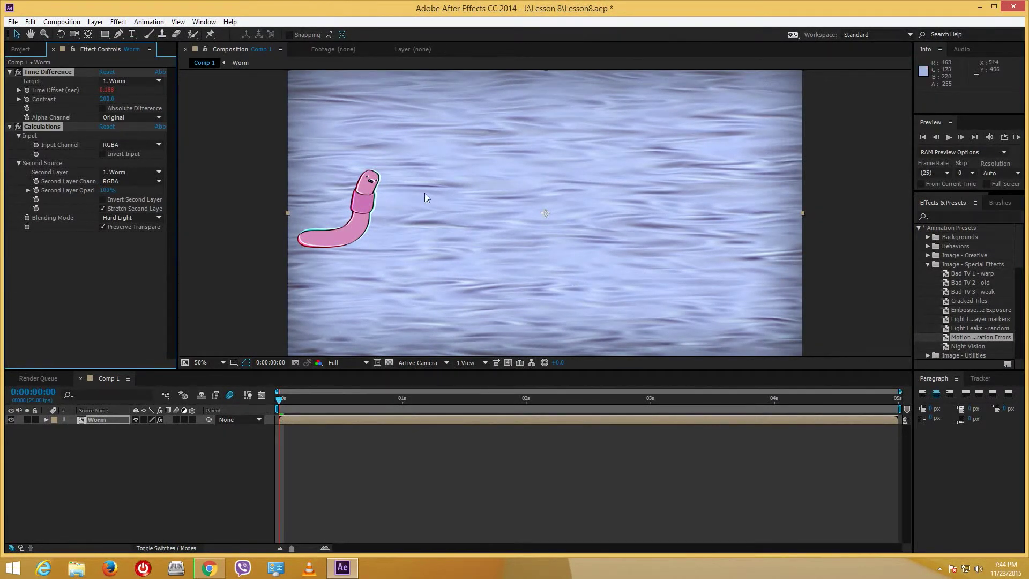
pyautogui.moveTo(110, 95); pyautogui.dragTo(115, 96)
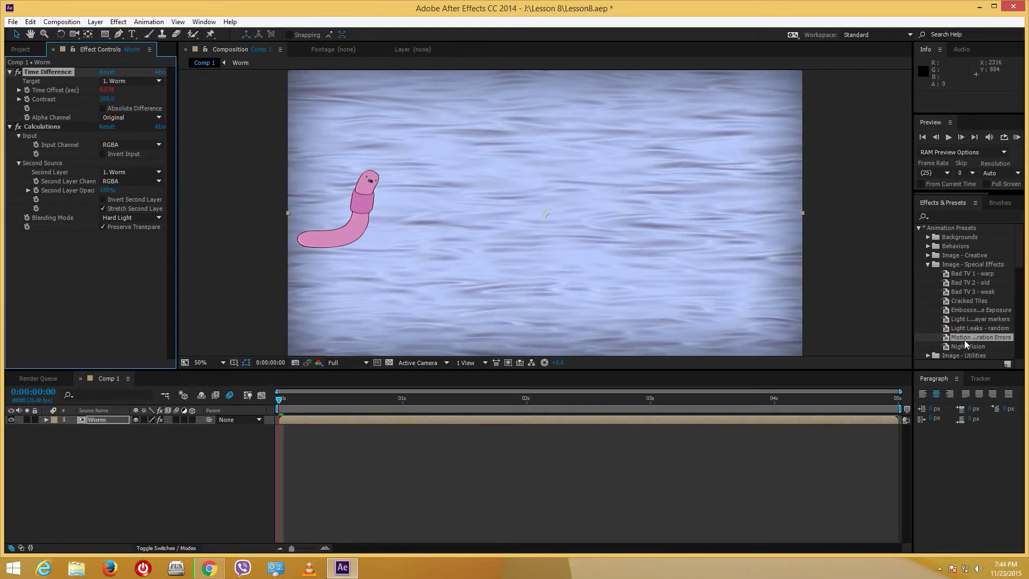
pyautogui.moveTo(107, 90); pyautogui.dragTo(689, 252)
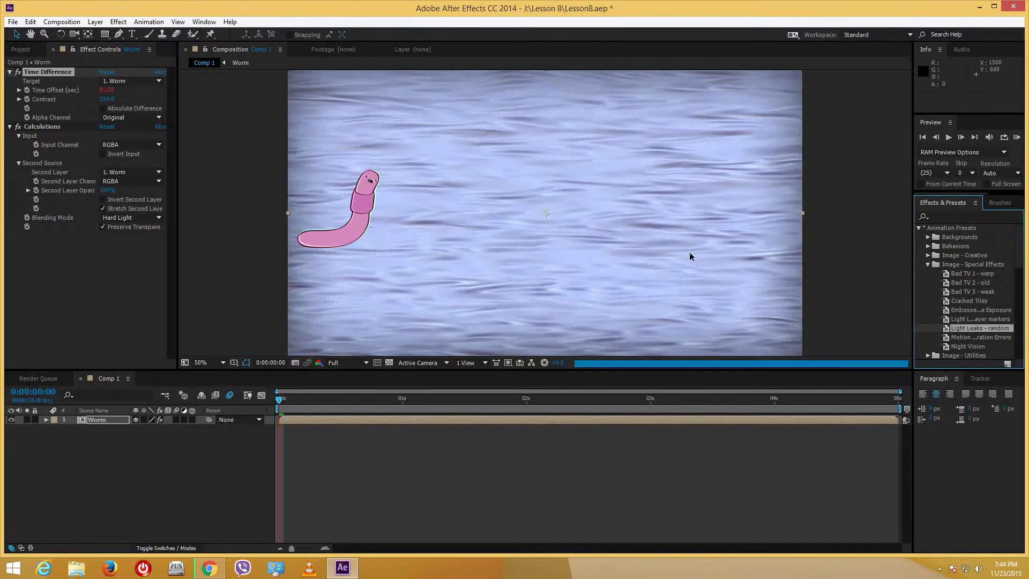
# Try the Light Leaks - random and Light Leaks - layer markers presets on the Worm layer, undoing each one
pyautogui.hotkey('ctrl', 'z')
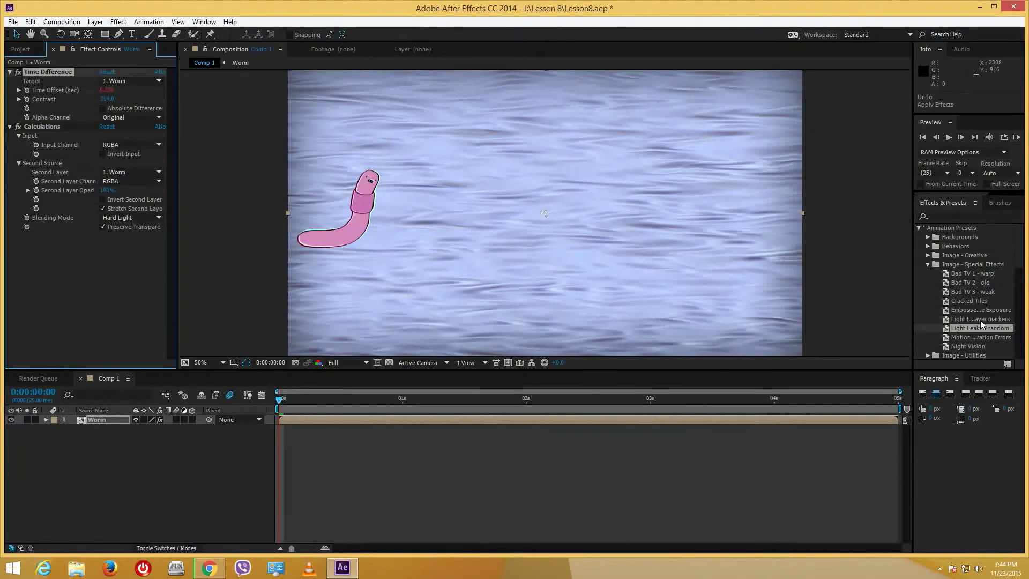
pyautogui.moveTo(980, 320)
pyautogui.mouseDown()
pyautogui.moveTo(983, 333)
pyautogui.moveTo(986, 325)
pyautogui.moveTo(796, 298)
pyautogui.moveTo(949, 334)
pyautogui.moveTo(595, 303)
pyautogui.mouseUp()
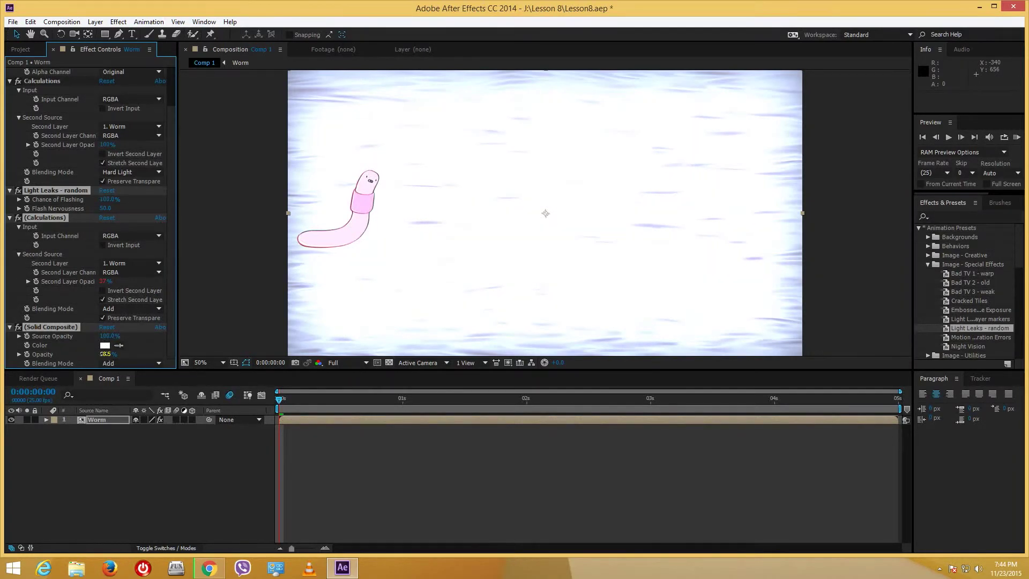
pyautogui.click(91, 354)
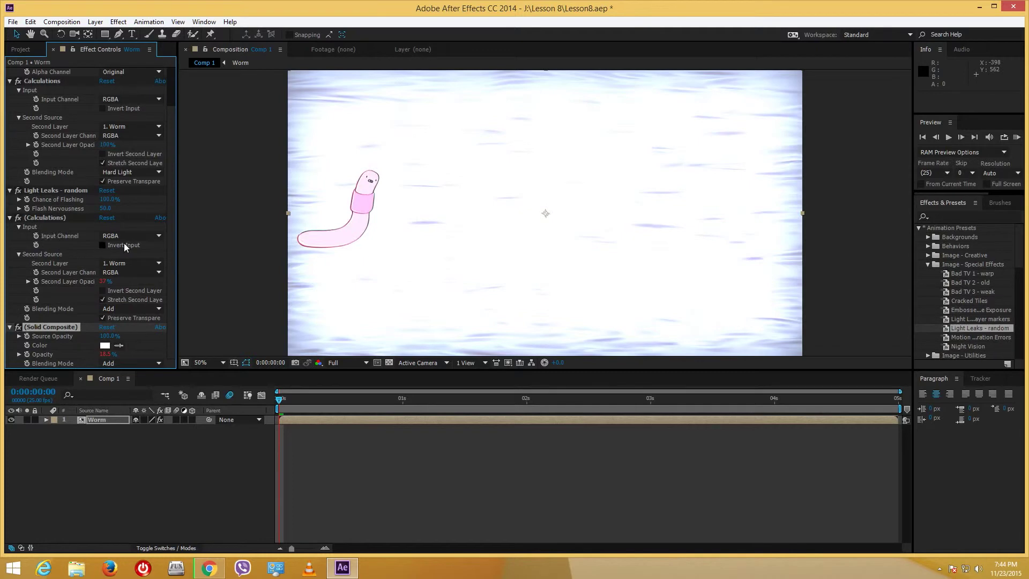
pyautogui.hotkey('ctrl', 'z')
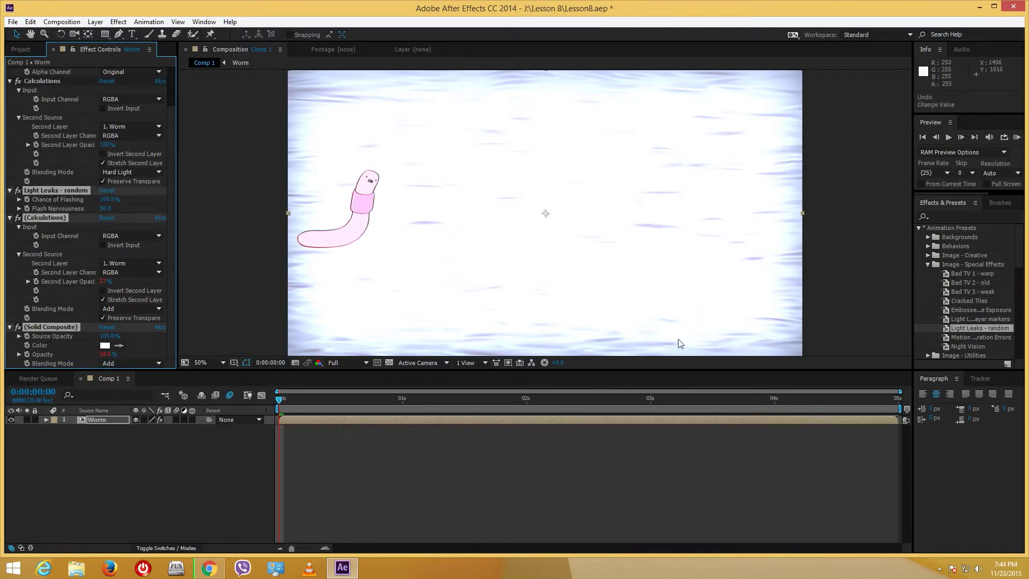
pyautogui.click(969, 319)
pyautogui.moveTo(969, 319); pyautogui.dragTo(696, 261)
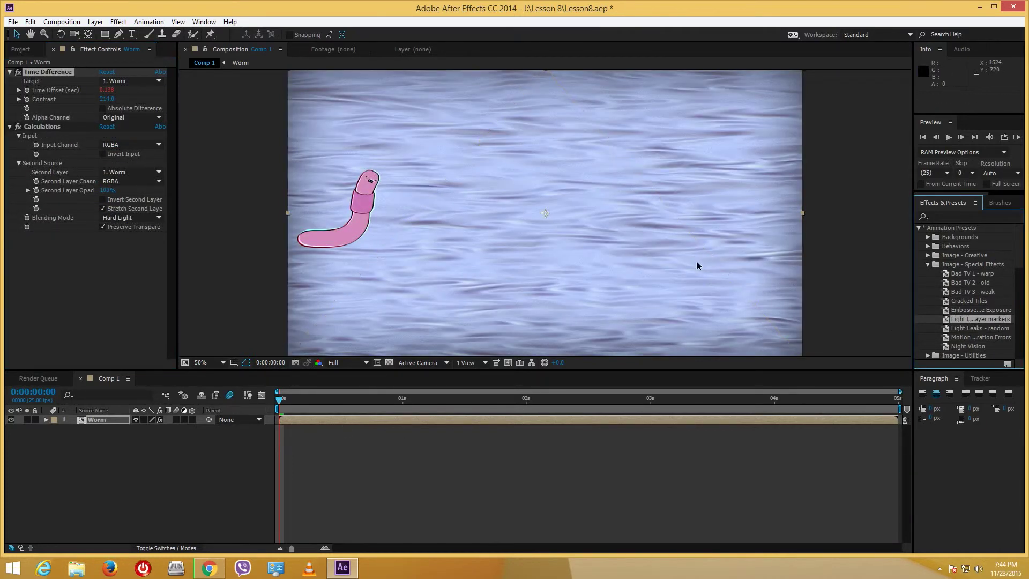
pyautogui.hotkey('ctrl', 'z')
# Apply the Embossed Multiple Exposure preset to the Worm layer and shorten the Time Difference offset while viewing 0:00:01:02
pyautogui.moveTo(959, 310); pyautogui.dragTo(712, 267)
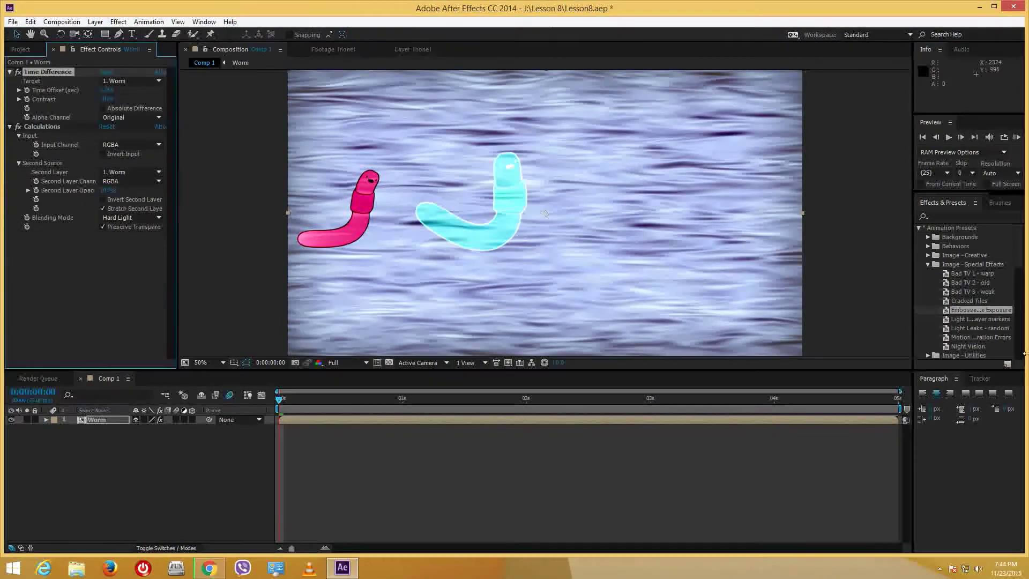
pyautogui.click(412, 400)
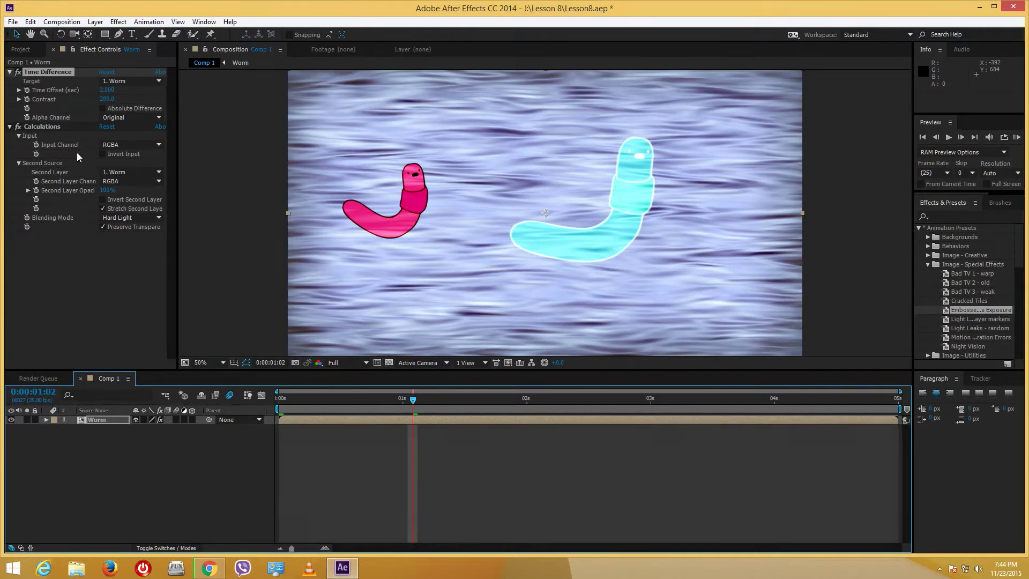
pyautogui.moveTo(105, 91); pyautogui.dragTo(67, 90)
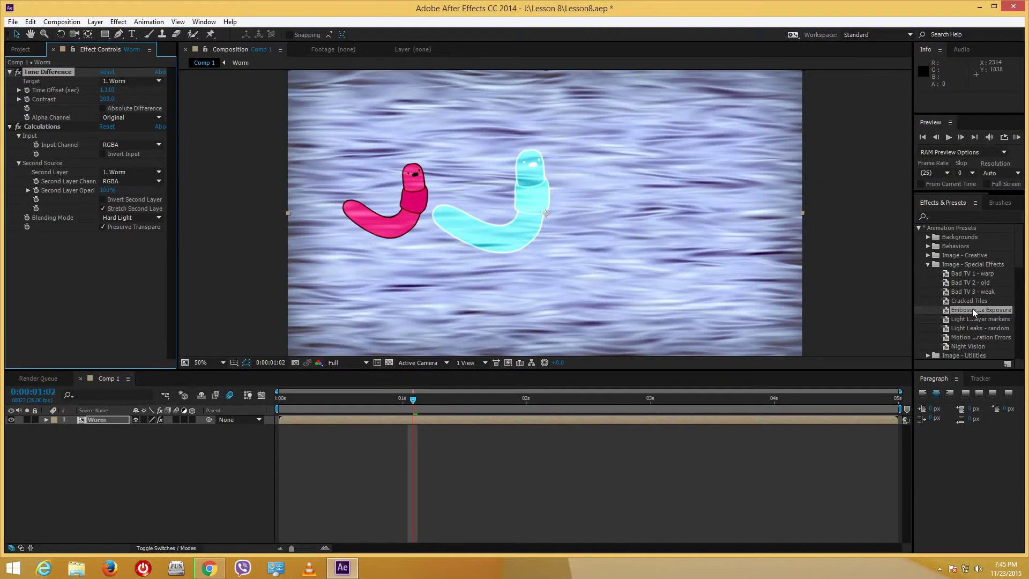
# Try a second Embossed Multiple Exposure preset on the Worm layer, and undo it together with the last Time Offset change
pyautogui.moveTo(972, 307); pyautogui.dragTo(171, 417)
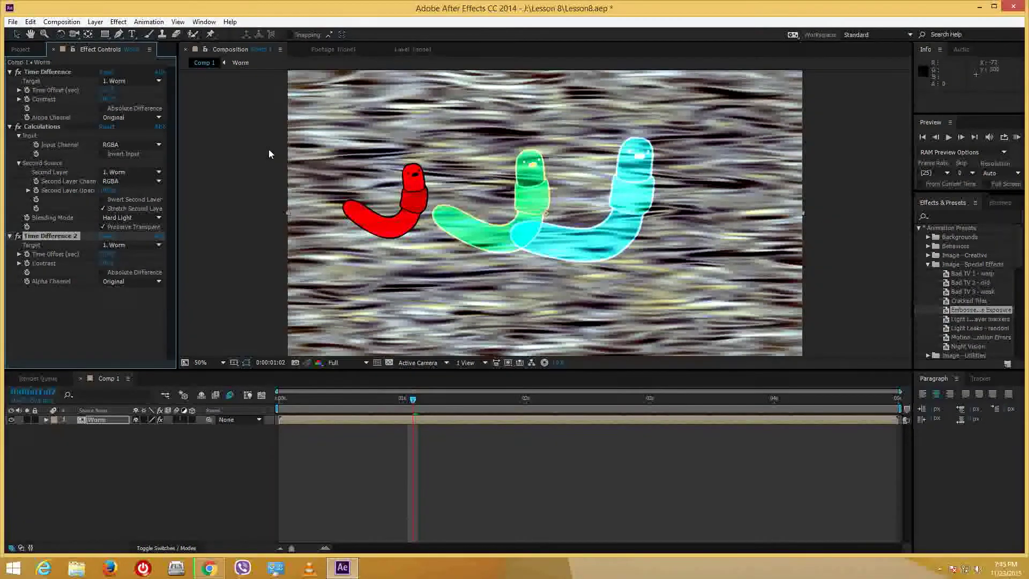
pyautogui.hotkey('ctrl', 'z')
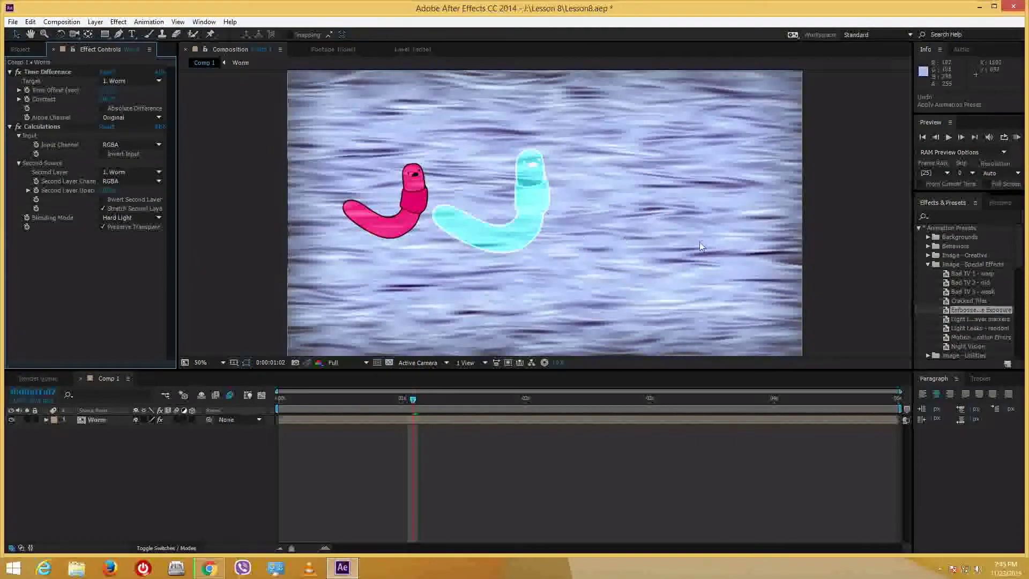
pyautogui.hotkey('ctrl', 'z')
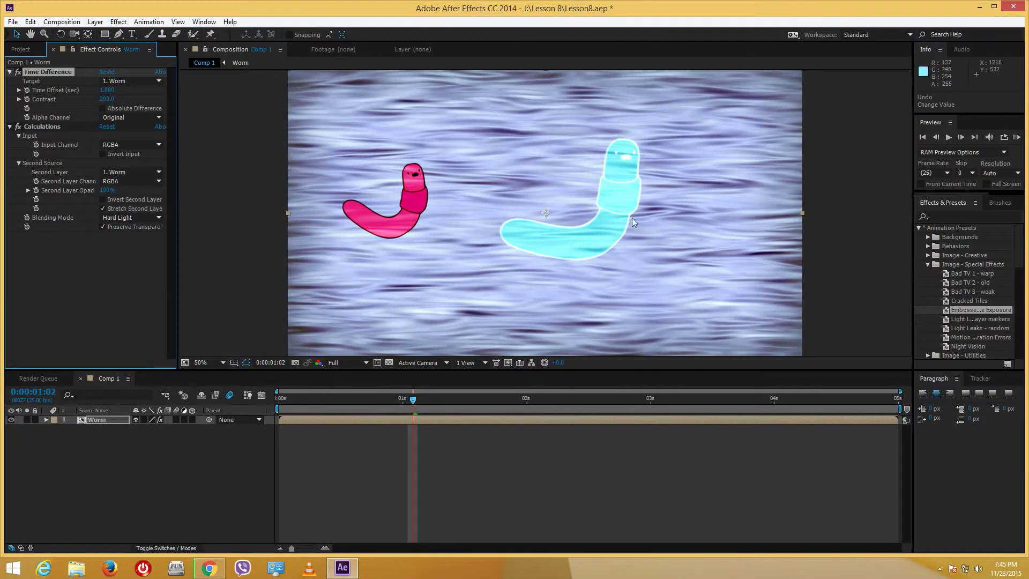
# Preview the Worm animation with the doubled exposure, check frames around 0:00:03:09, and return to the first frame with the layer deselected
pyautogui.press('KP_0')
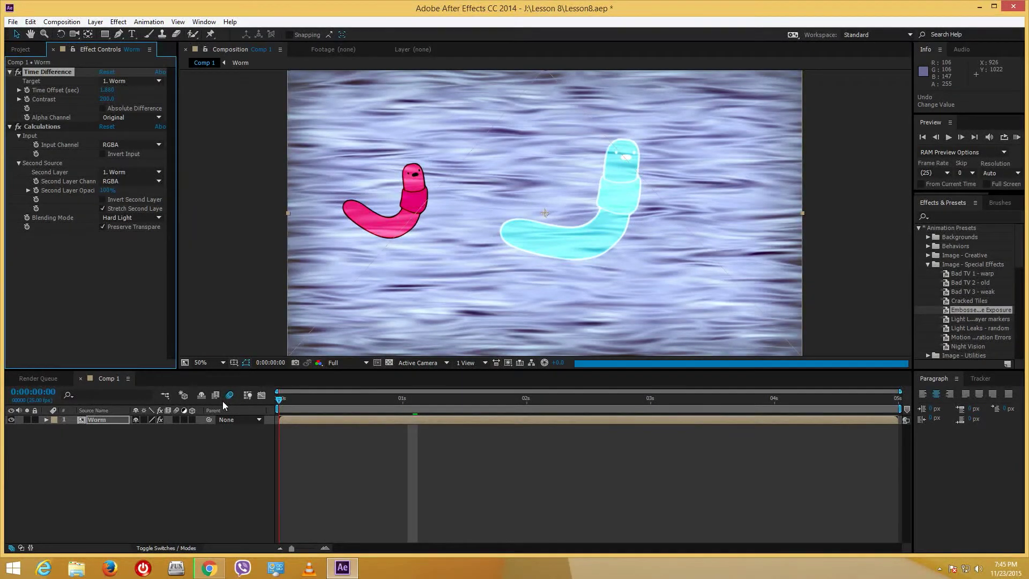
pyautogui.click(787, 410)
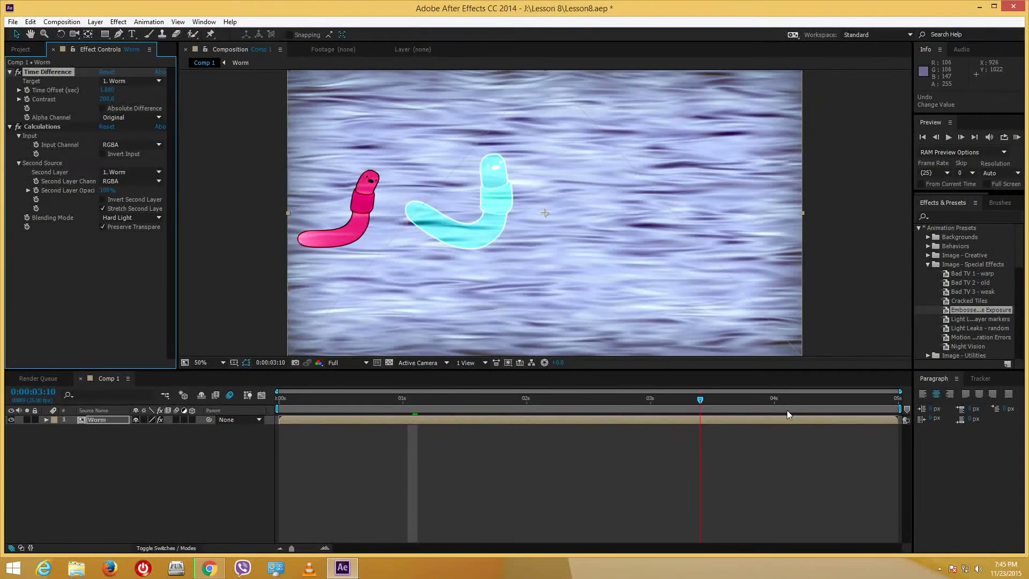
pyautogui.moveTo(789, 410); pyautogui.dragTo(693, 416)
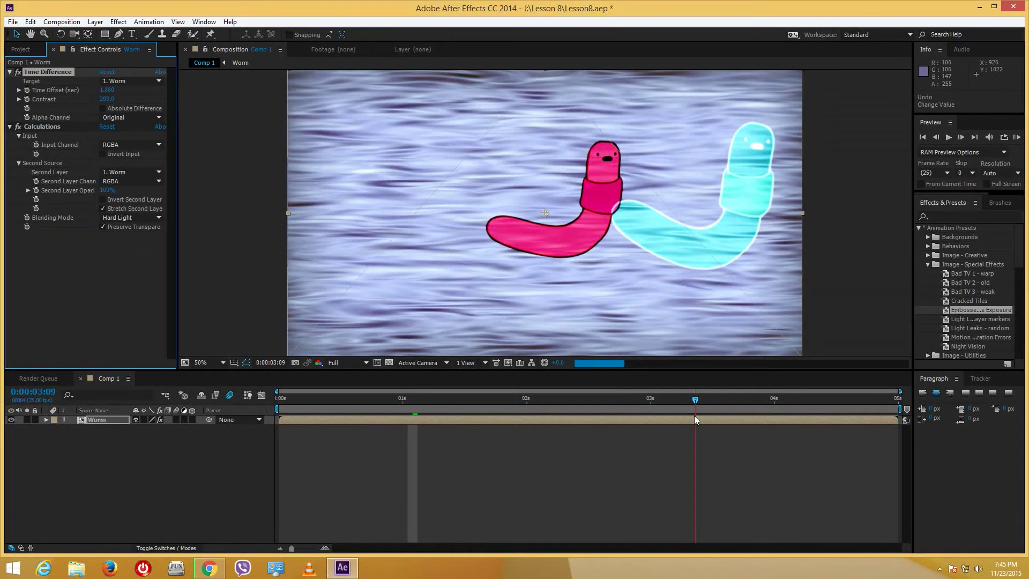
pyautogui.press('Home')
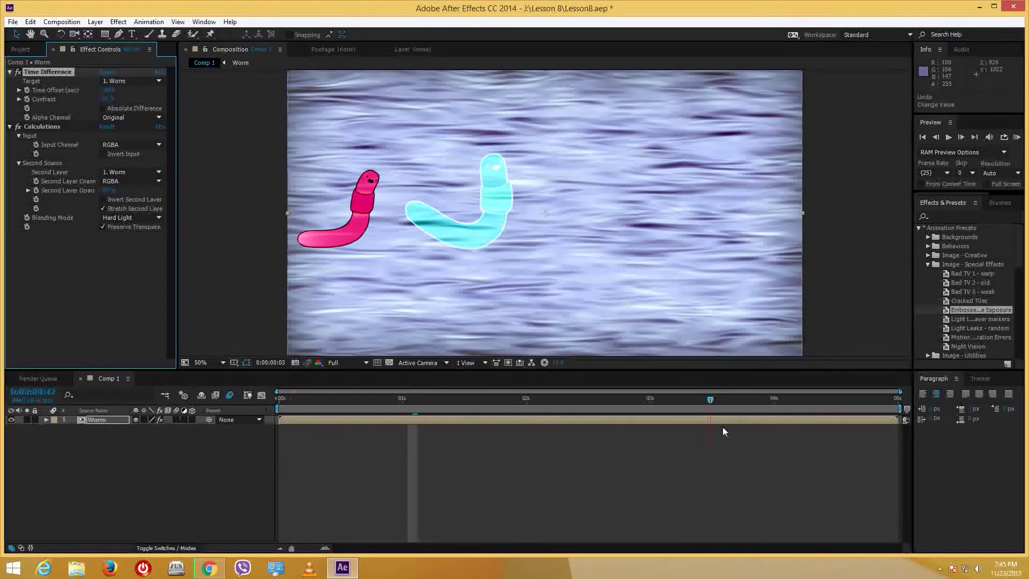
pyautogui.click(268, 410)
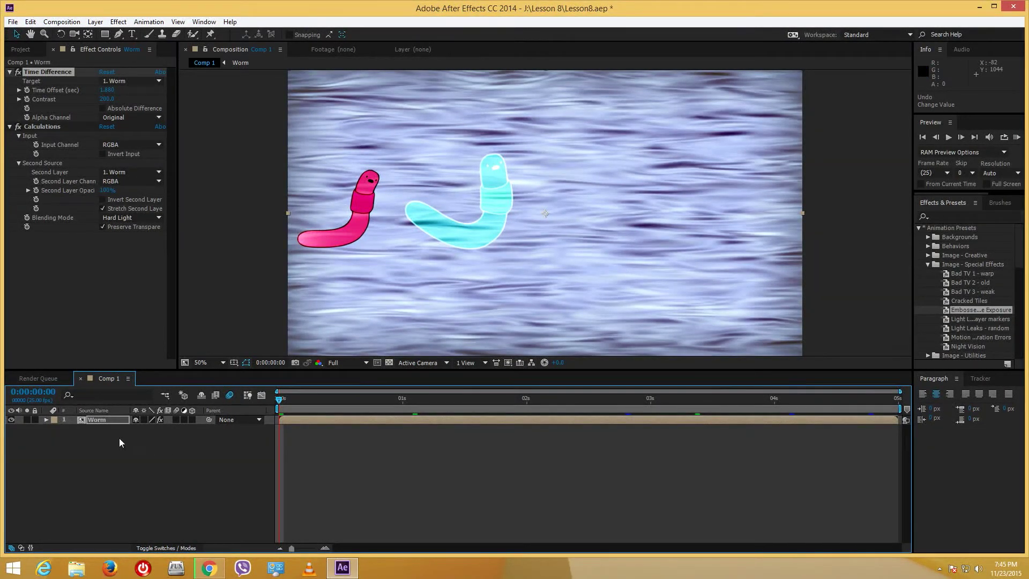
pyautogui.click(98, 440)
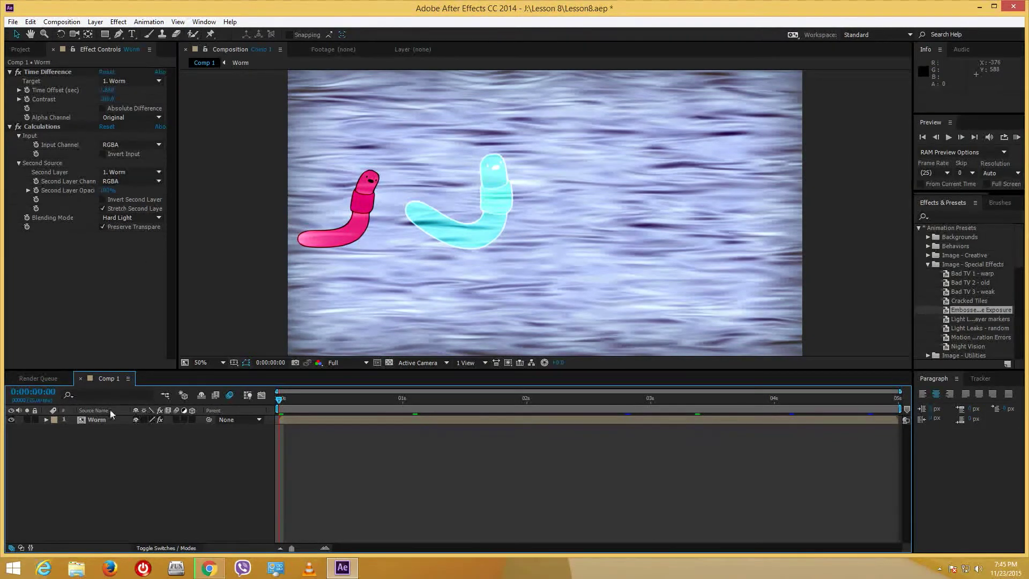
# Select the Worm layer, bring up the project's item list, and select the Comp 1 composition in it
pyautogui.click(89, 420)
pyautogui.click(23, 49)
pyautogui.click(53, 182)
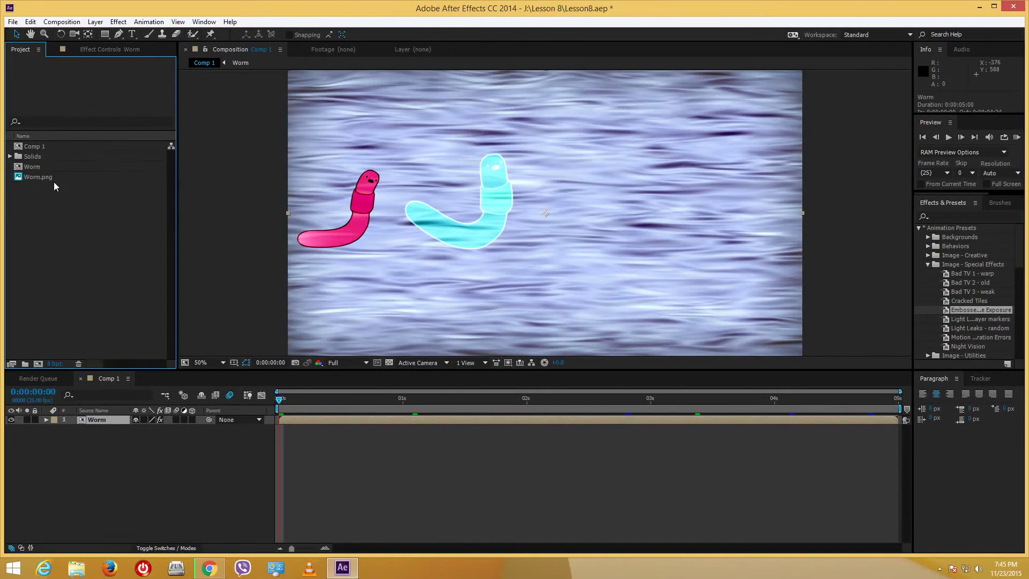
pyautogui.click(37, 157)
pyautogui.click(41, 147)
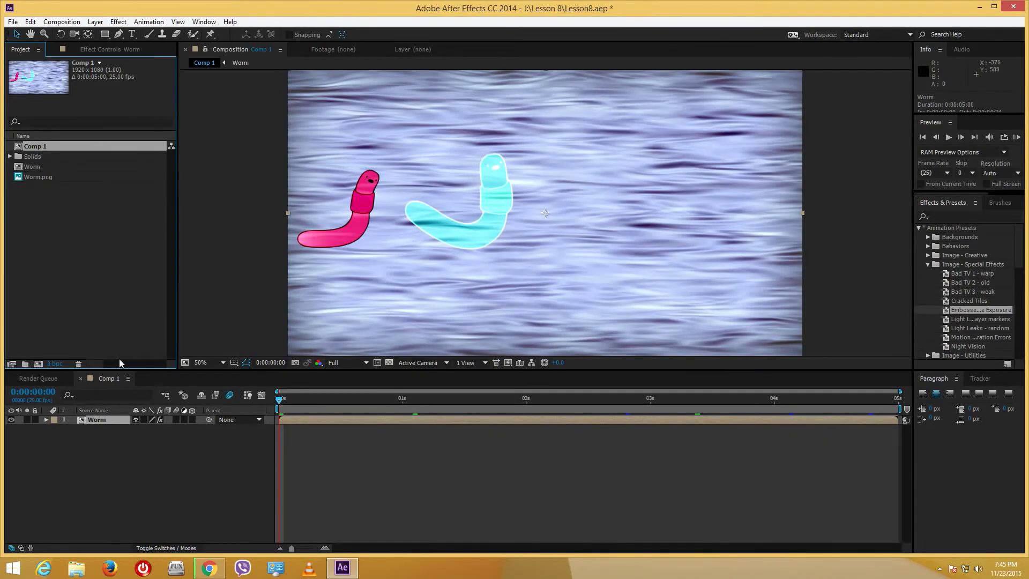
# Save the project and add the Comp 1 composition to the render queue
pyautogui.click(13, 22)
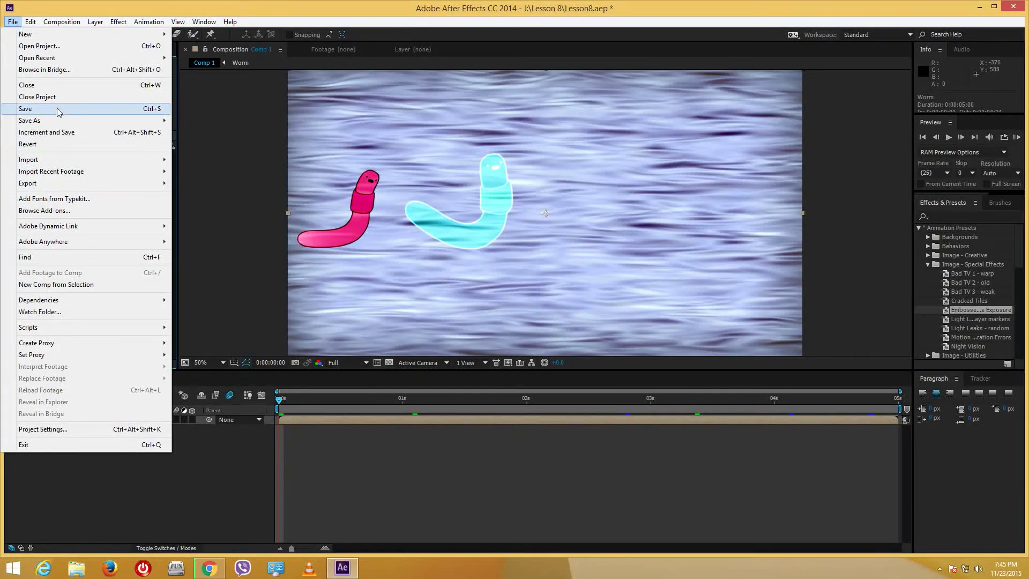
pyautogui.click(59, 111)
pyautogui.click(13, 22)
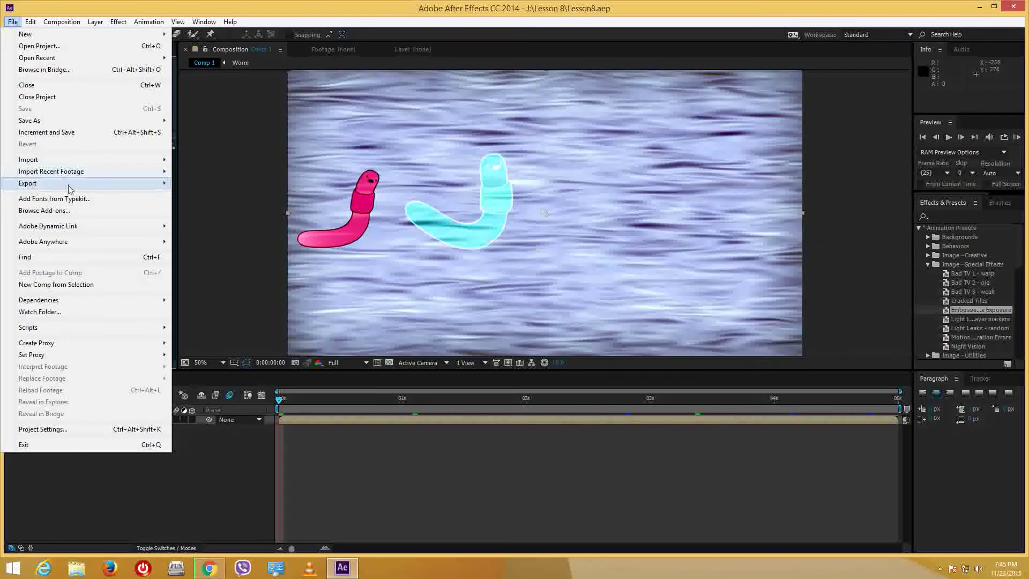
pyautogui.moveTo(126, 184)
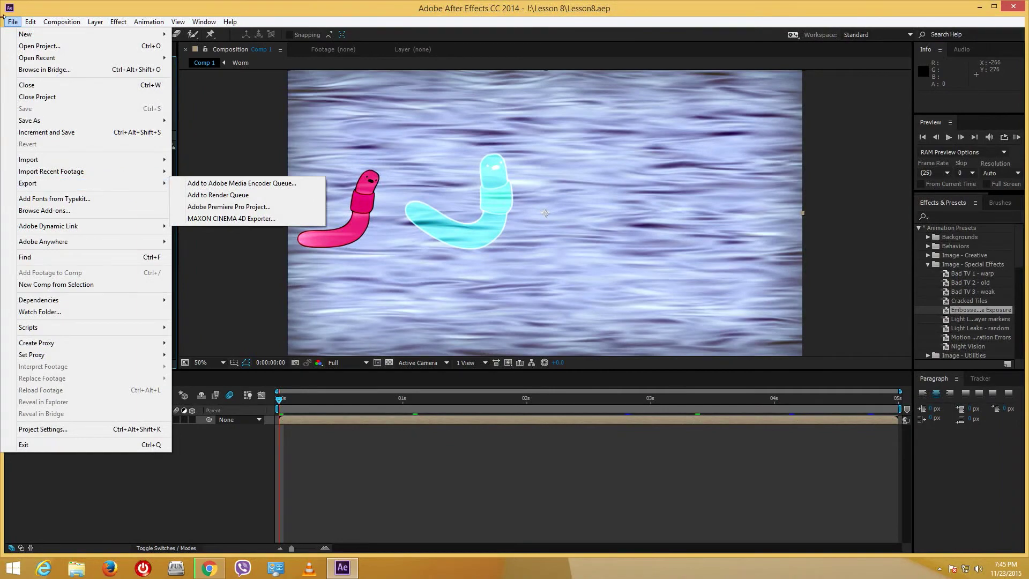
pyautogui.click(223, 195)
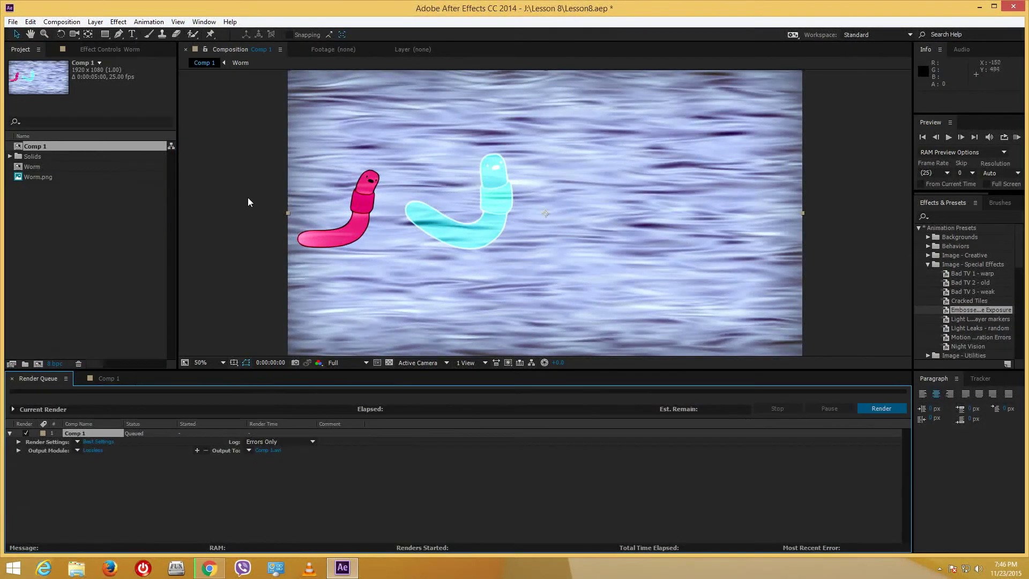
# Set the Comp 1 output module to the QuickTime format, keeping the H.264 video codec at quality 100
pyautogui.click(96, 450)
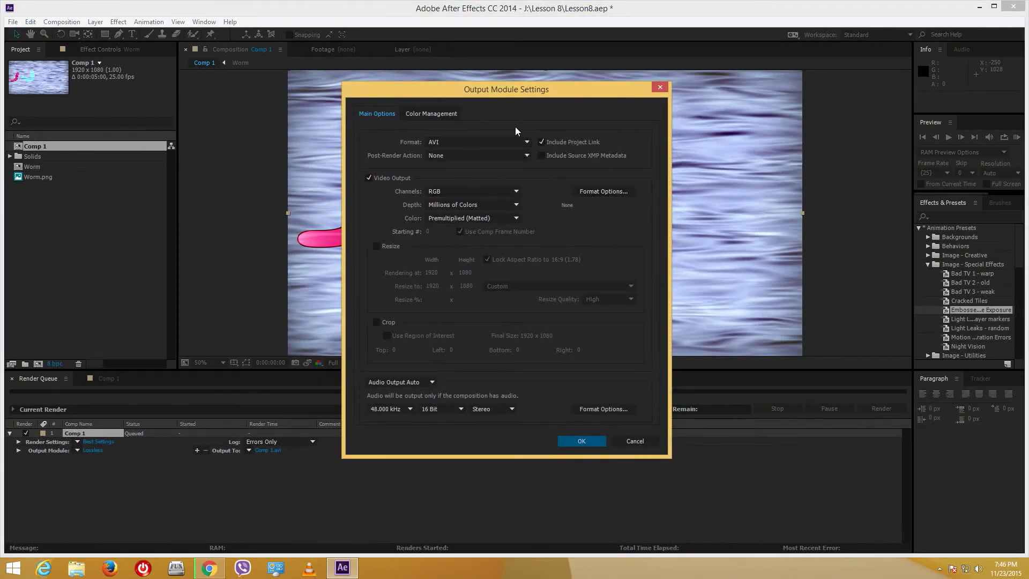
pyautogui.click(506, 142)
pyautogui.click(493, 271)
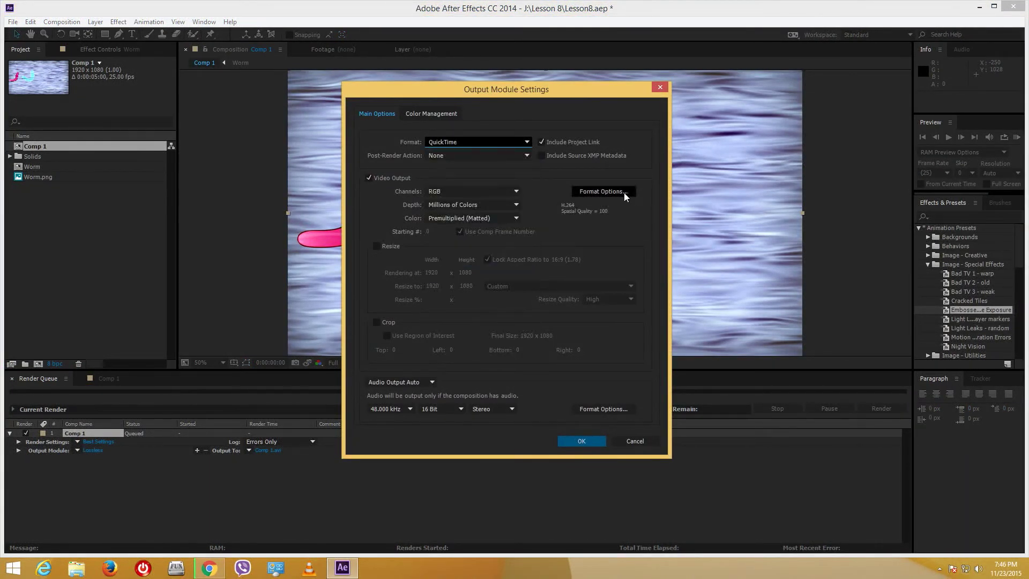
pyautogui.click(624, 192)
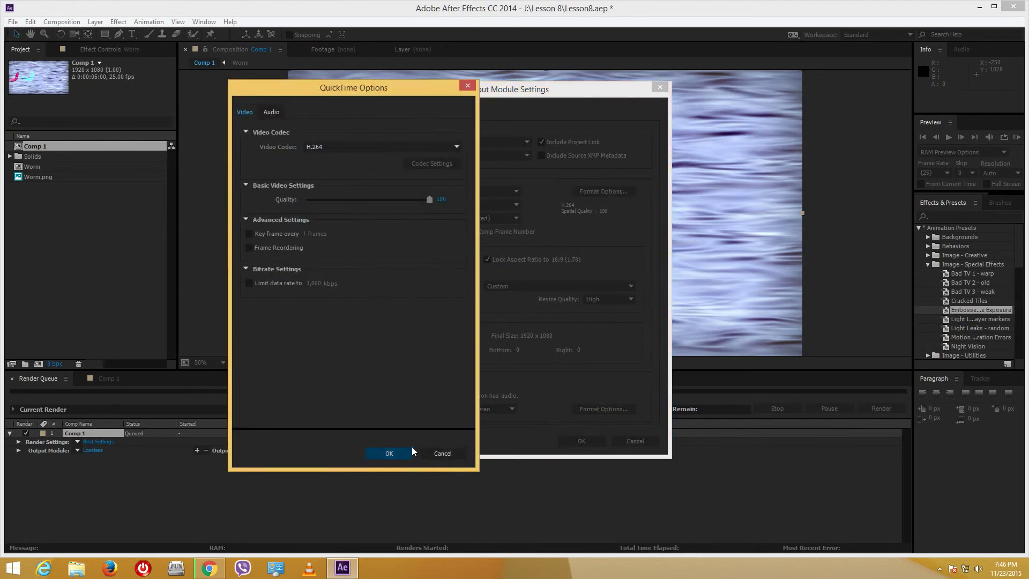
pyautogui.click(410, 450)
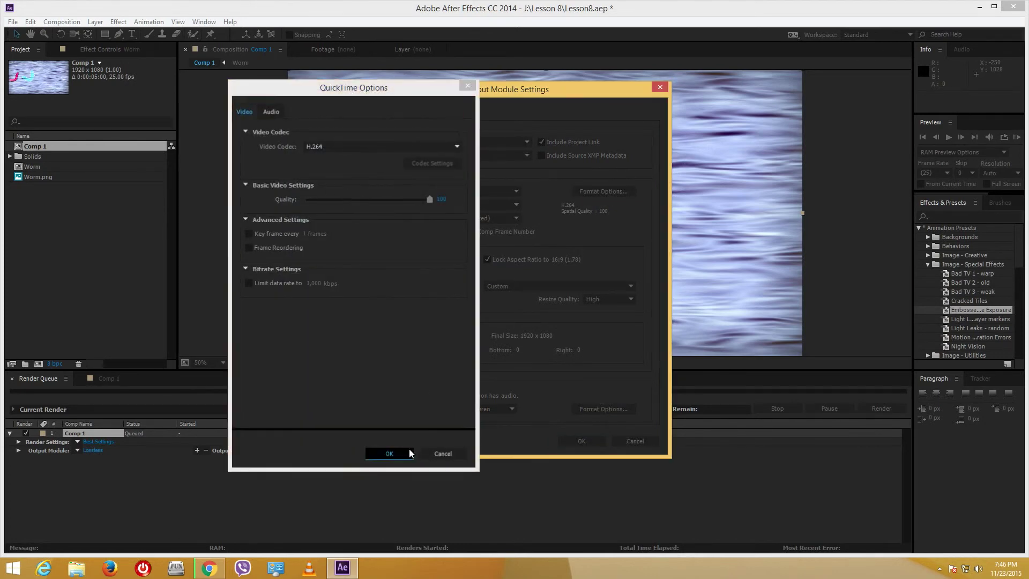
pyautogui.click(573, 437)
# Set the output file to Comp 1.mov in the Lesson 8 folder of the TutorTube (J:) drive and render the queue
pyautogui.click(279, 449)
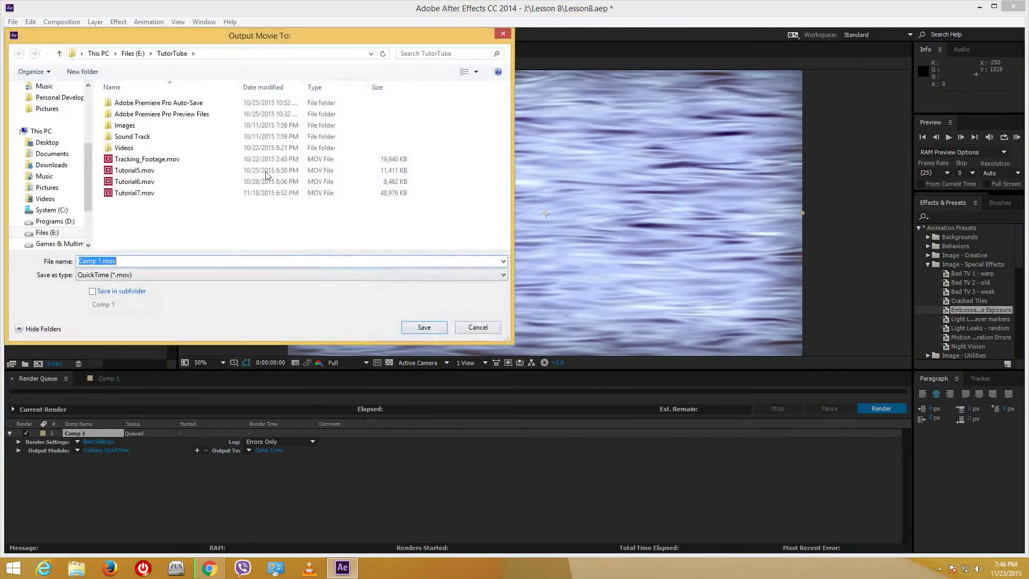
pyautogui.click(134, 55)
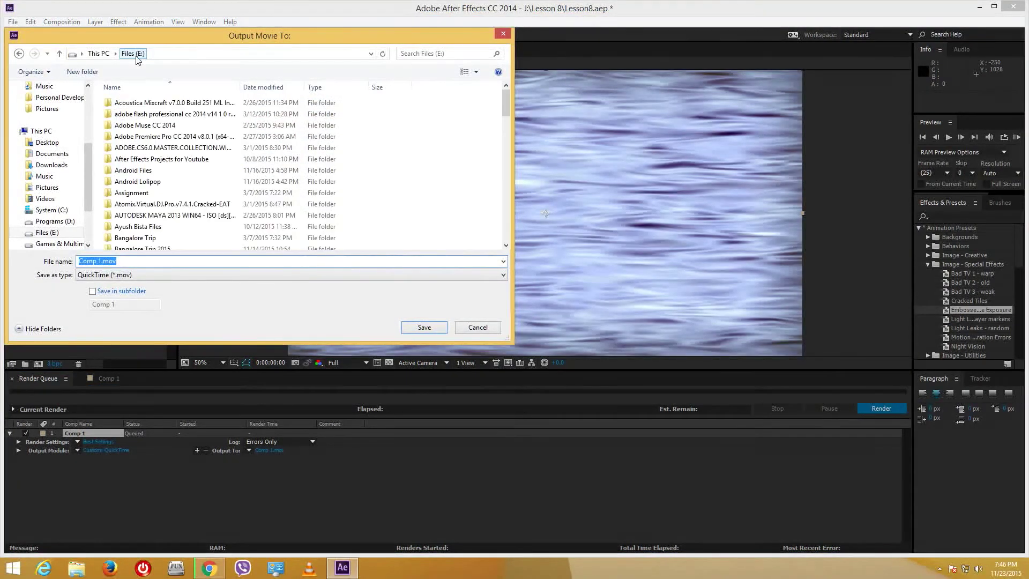
pyautogui.scroll(-2, 75, 212)
pyautogui.click(59, 210)
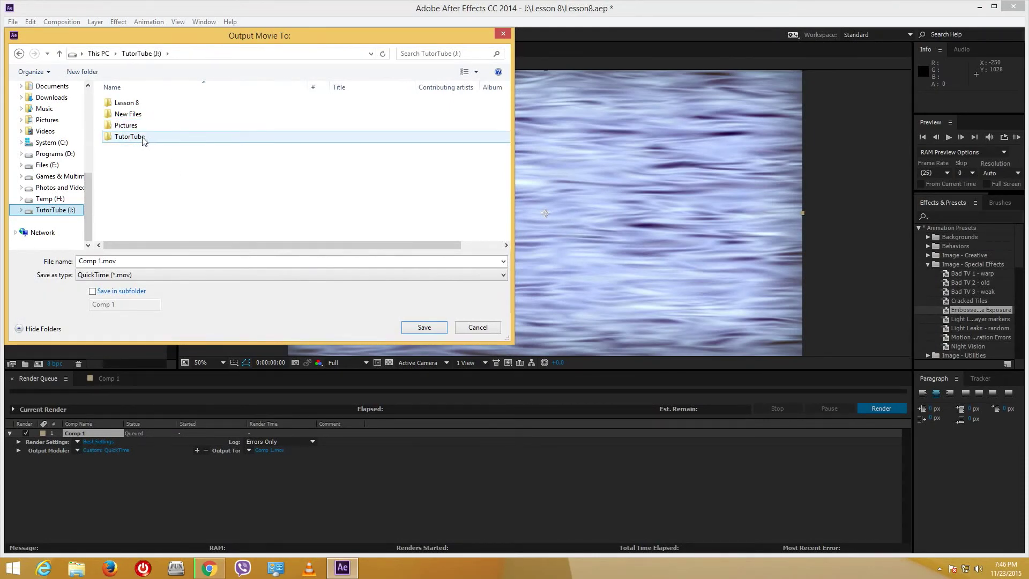
pyautogui.doubleClick(126, 103)
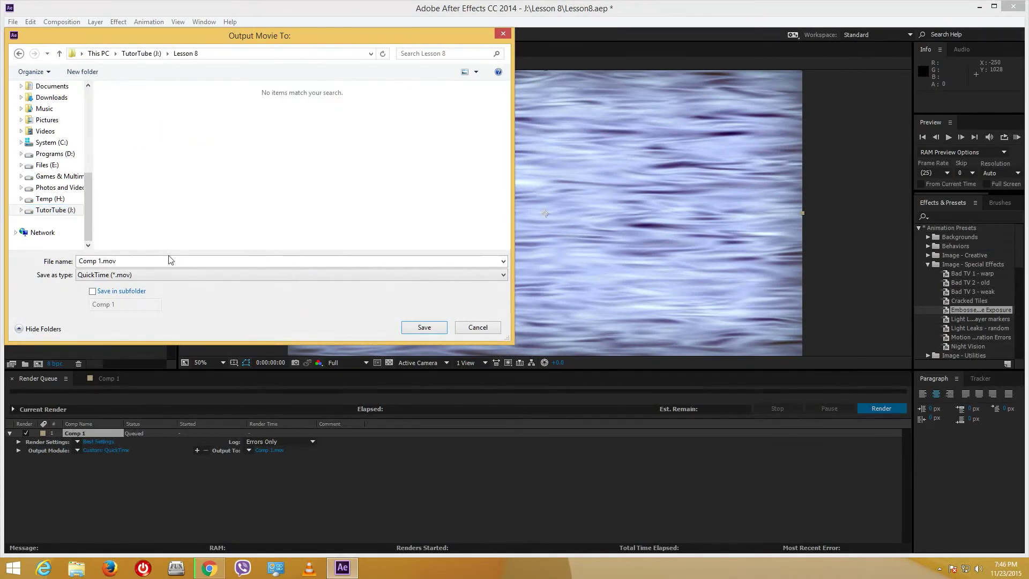
pyautogui.click(429, 326)
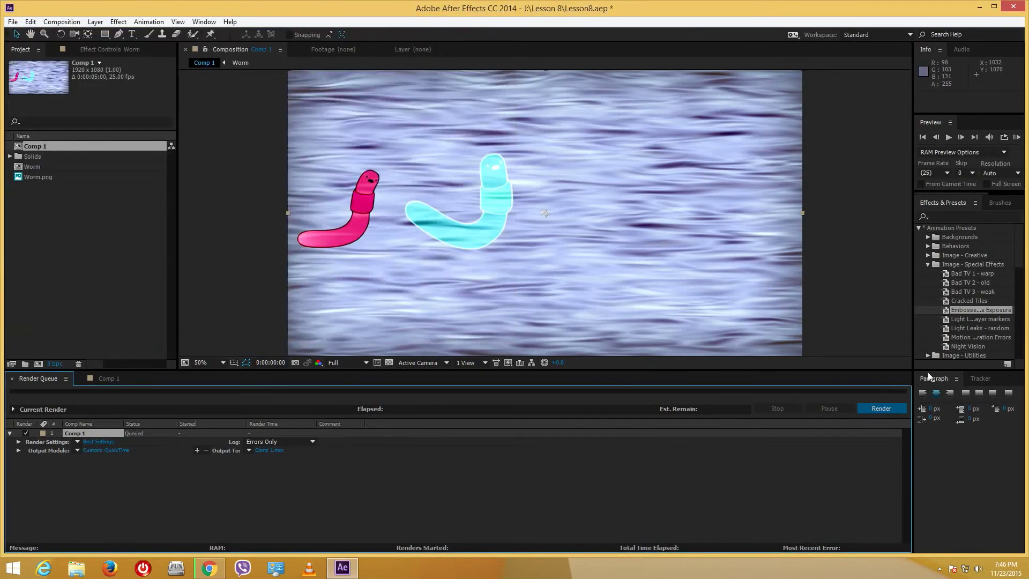
pyautogui.click(896, 407)
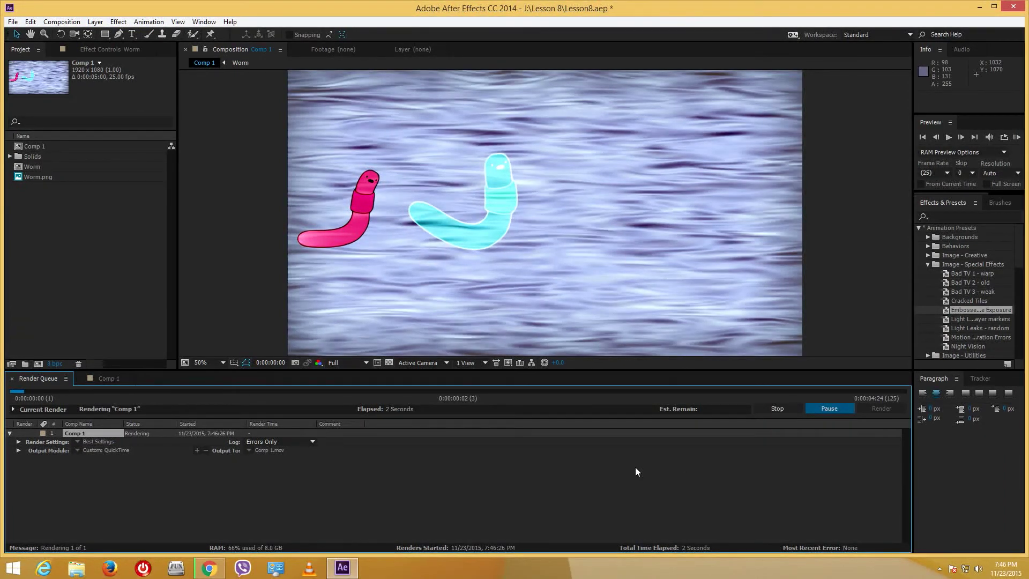
pyautogui.click(959, 514)
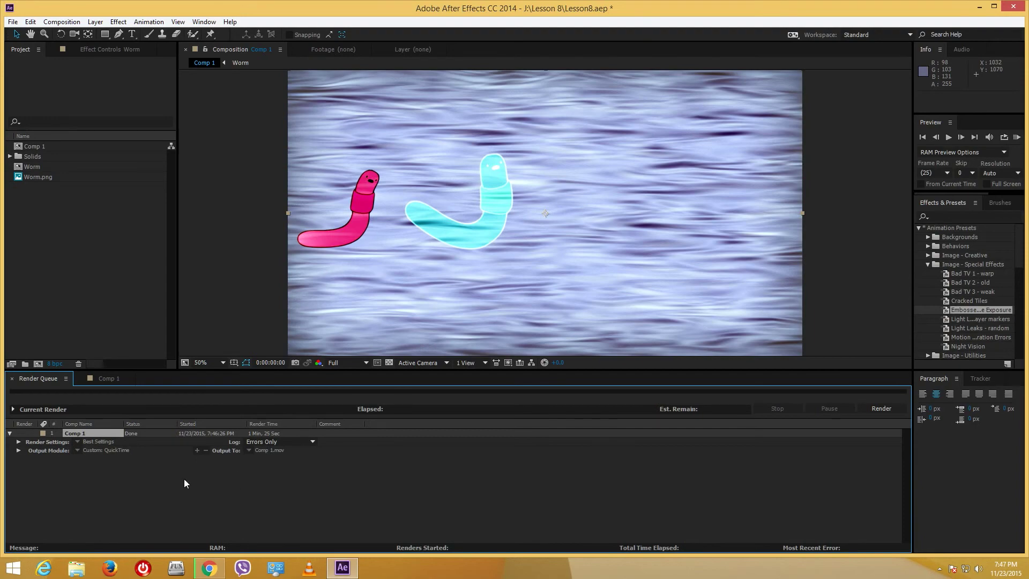
# Switch to File Explorer, browse to the Lesson 8 folder on TutorTube (J:), and open Comp 1.mov in VLC media player
pyautogui.click(77, 569)
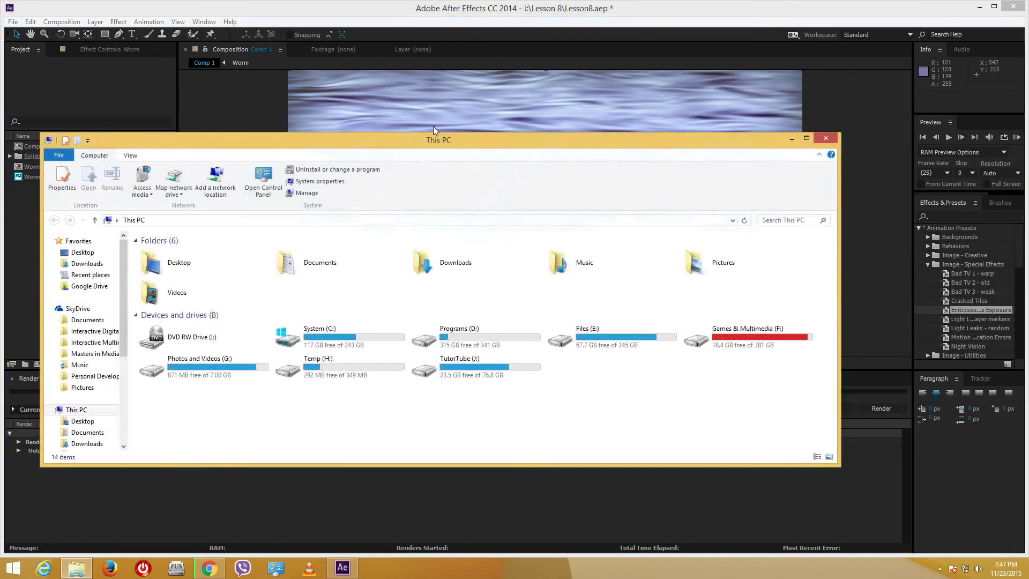
pyautogui.doubleClick(432, 140)
pyautogui.doubleClick(285, 198)
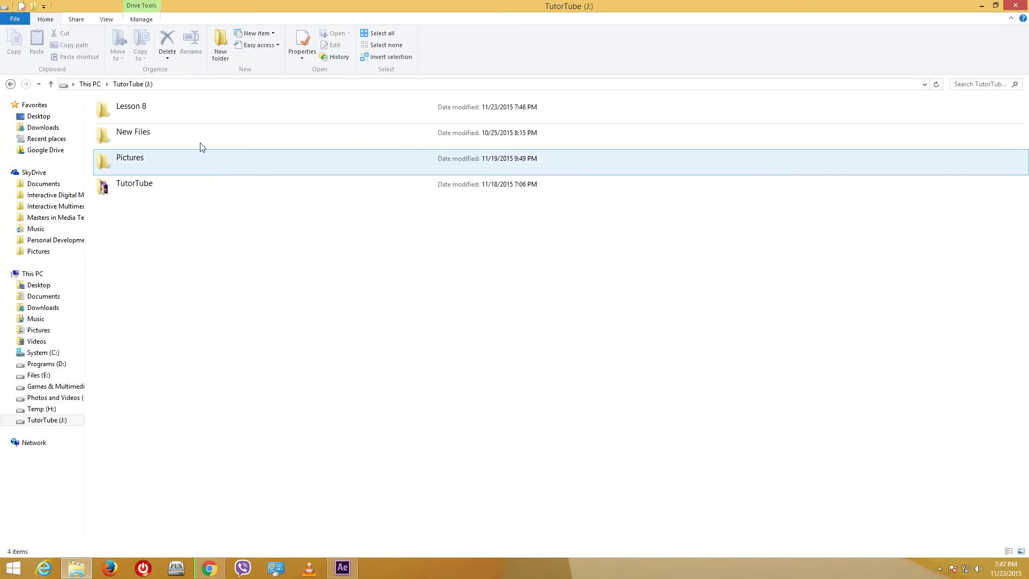
pyautogui.doubleClick(211, 111)
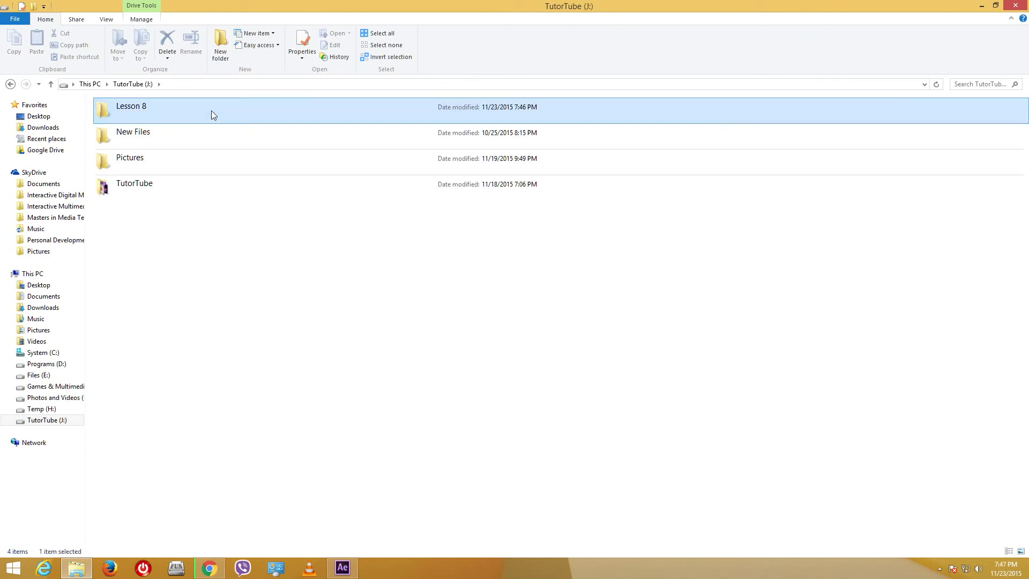
pyautogui.click(121, 126)
pyautogui.rightClick(130, 131)
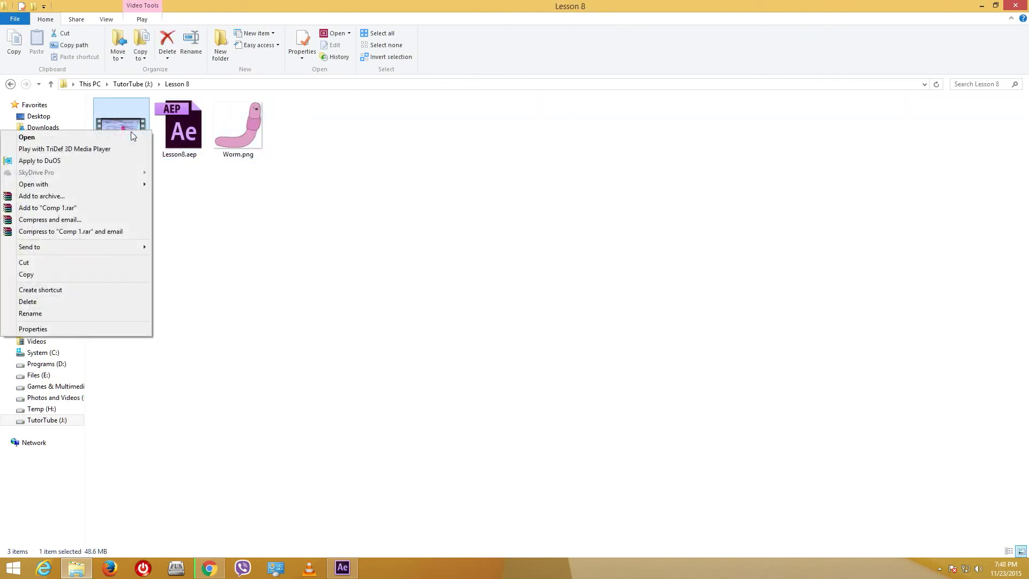
pyautogui.moveTo(108, 185)
pyautogui.click(231, 230)
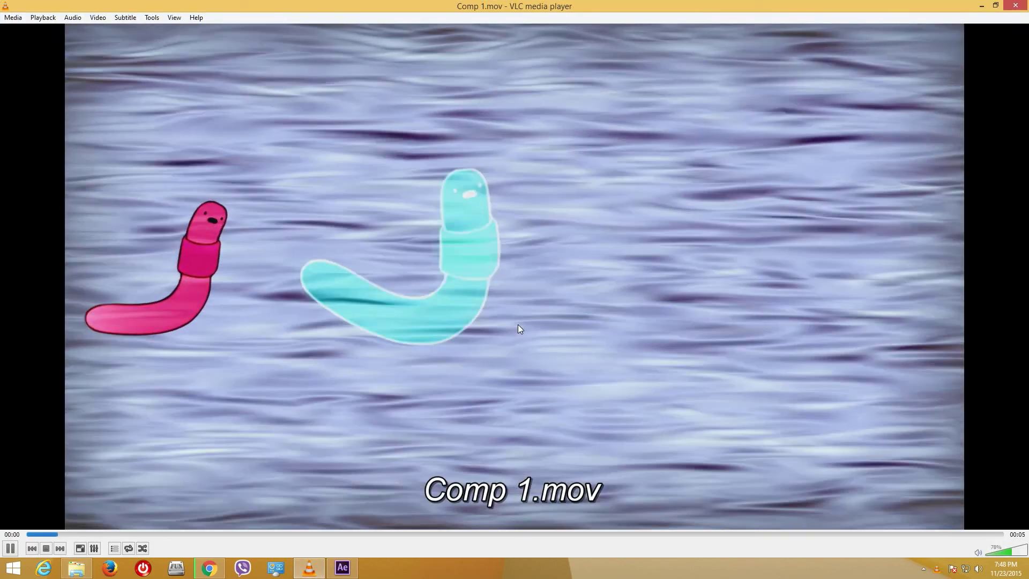
# Watch the rendered Comp 1.mov in full screen, turn on repeat, and play it again in full screen
pyautogui.doubleClick(517, 325)
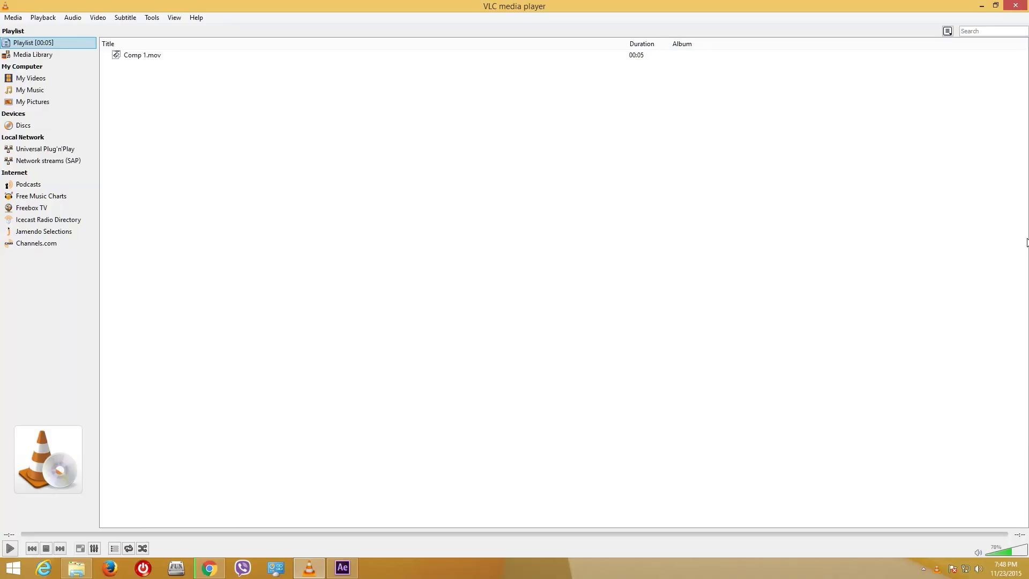
pyautogui.click(127, 548)
pyautogui.click(12, 548)
pyautogui.doubleClick(385, 330)
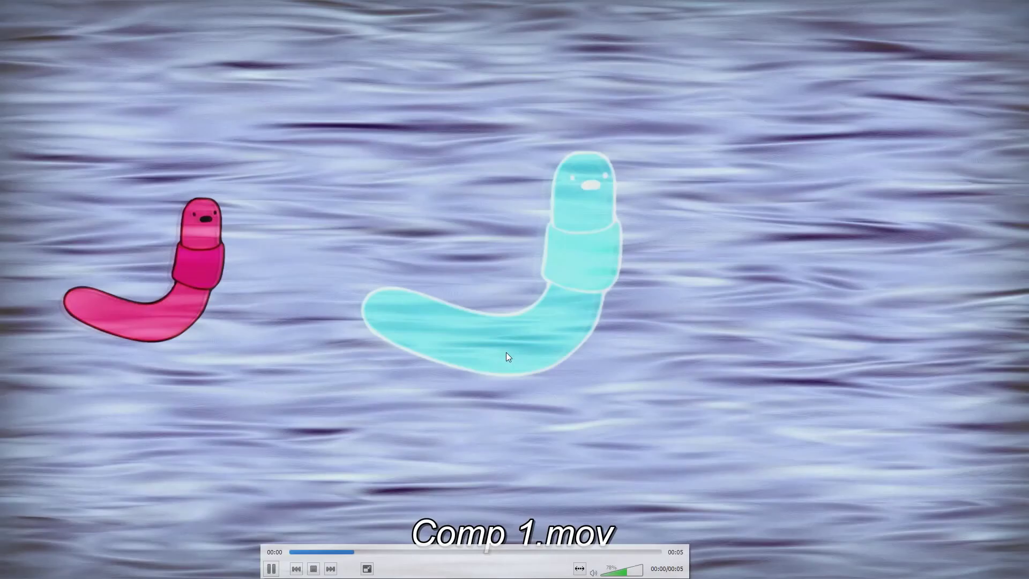